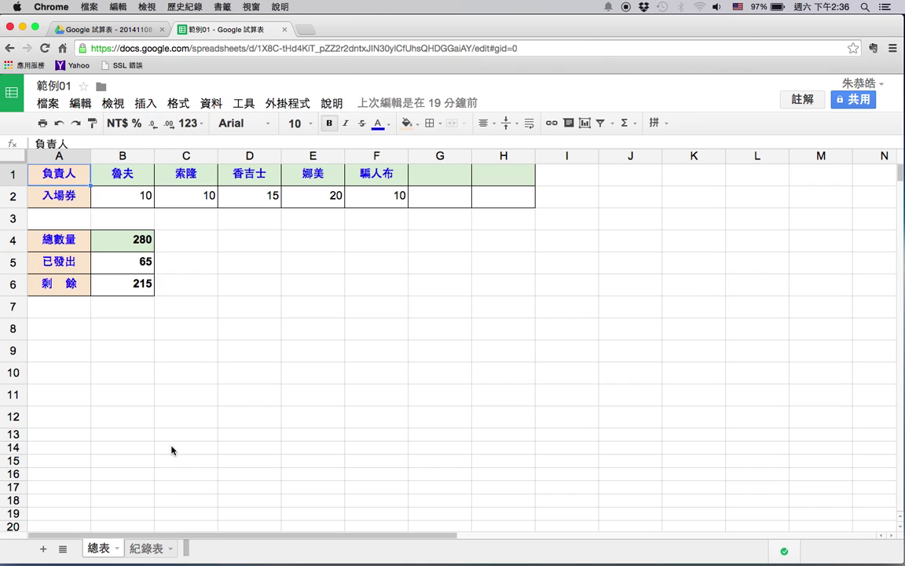
- Inspect the per-person ticket formulas in B2:F2 and the total, issued and remaining cells B4:B6 on the 總表 sheet
click(127, 190)
click(189, 192)
click(266, 197)
click(333, 196)
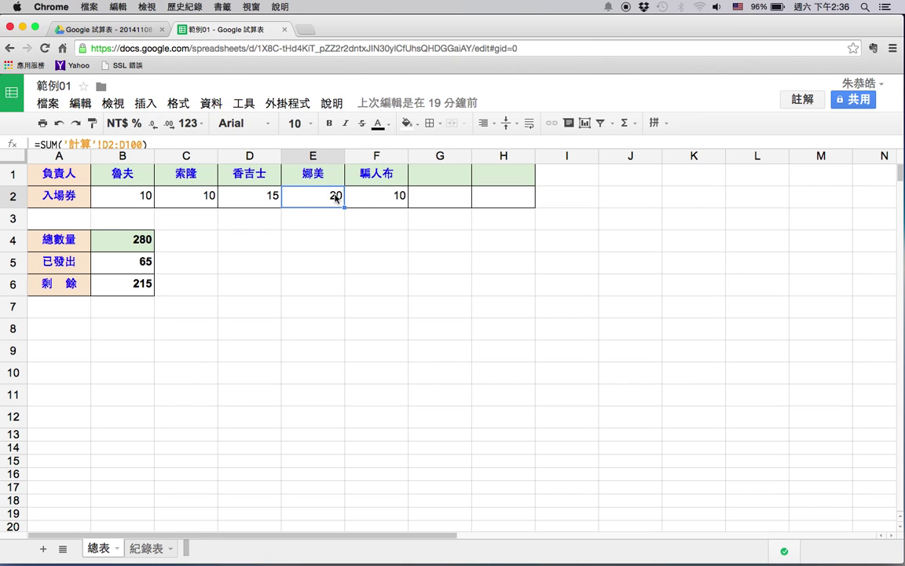
click(367, 202)
click(133, 241)
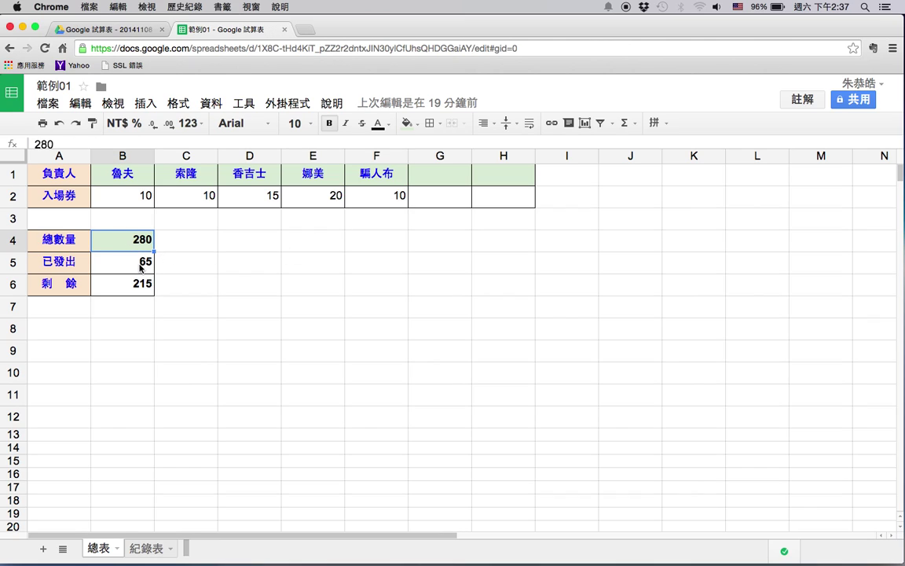
click(142, 268)
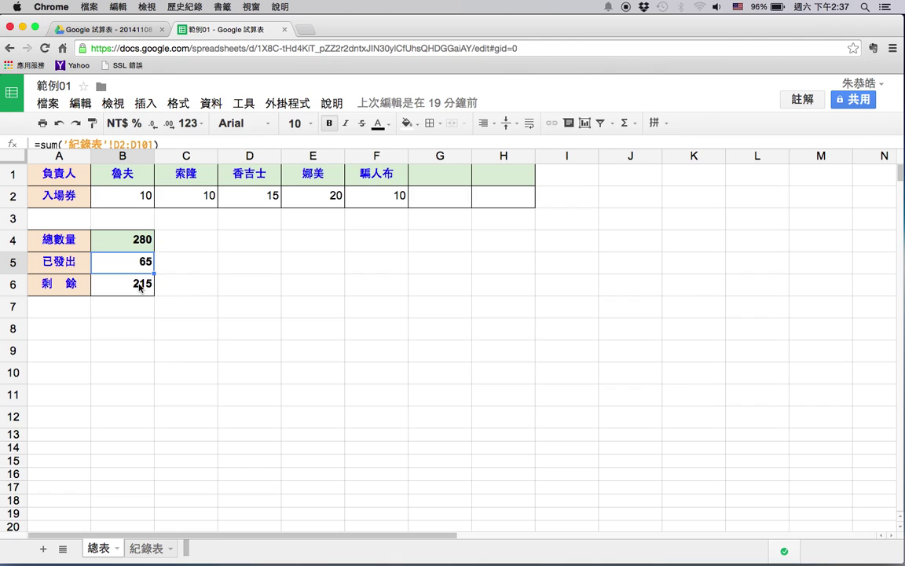
click(145, 284)
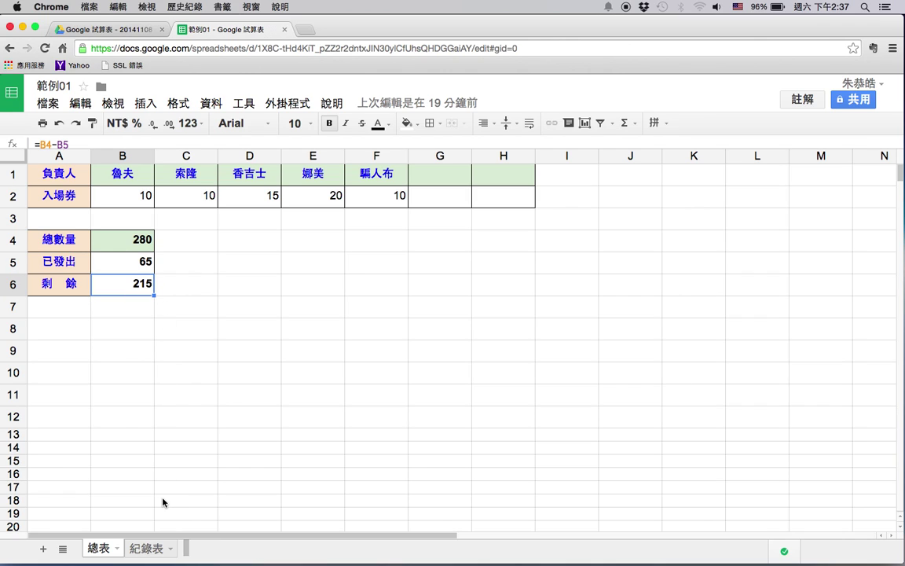
- Look over the 紀錄表 sheet and the person-in-charge choices in A12, and check cell C2 on 總表
click(147, 548)
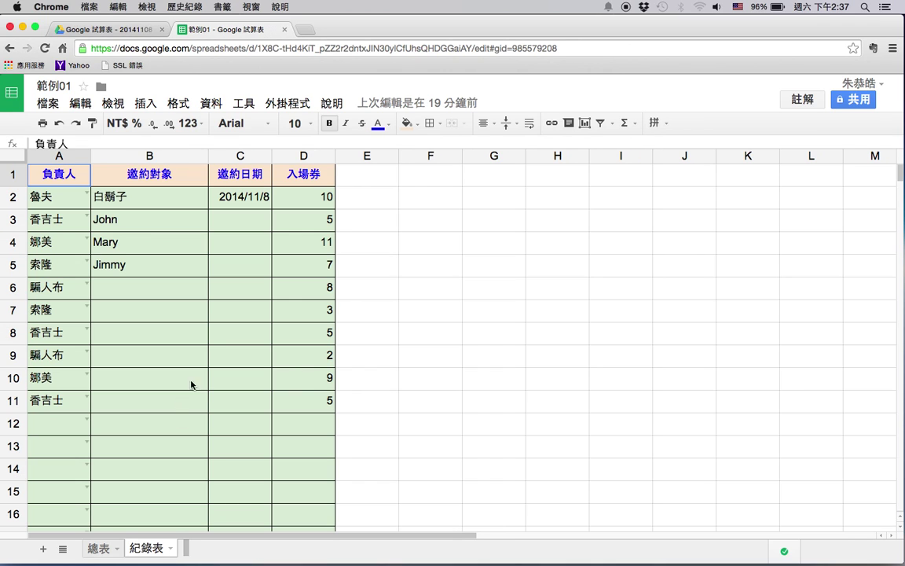
click(182, 344)
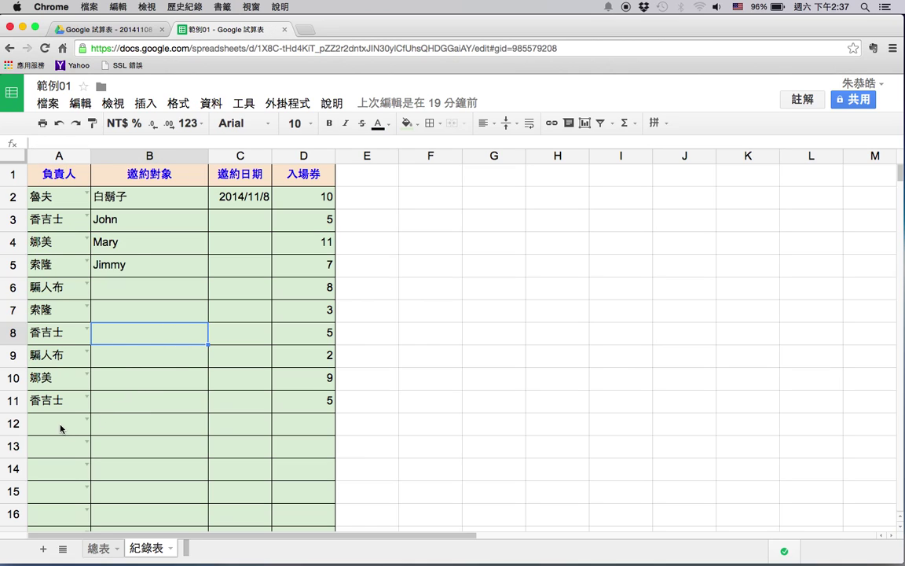
click(87, 419)
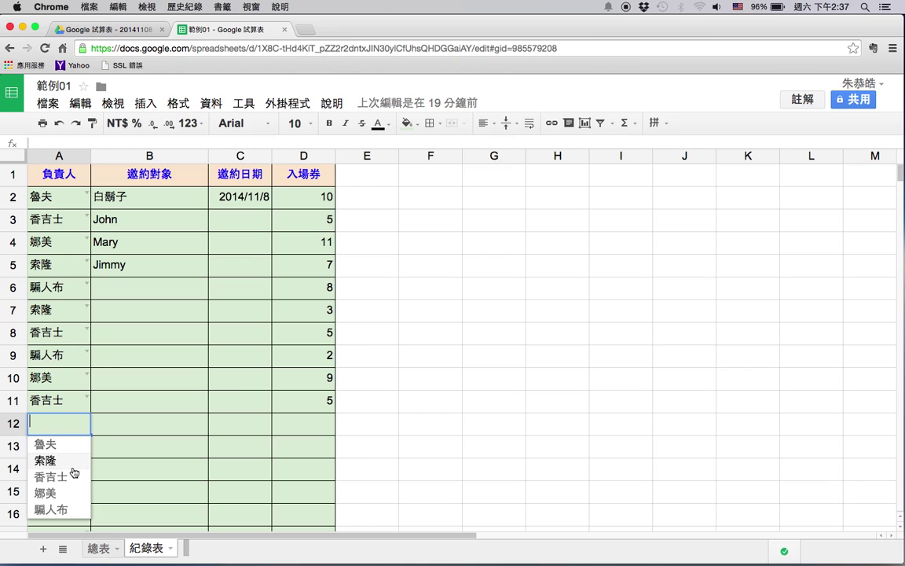
click(175, 425)
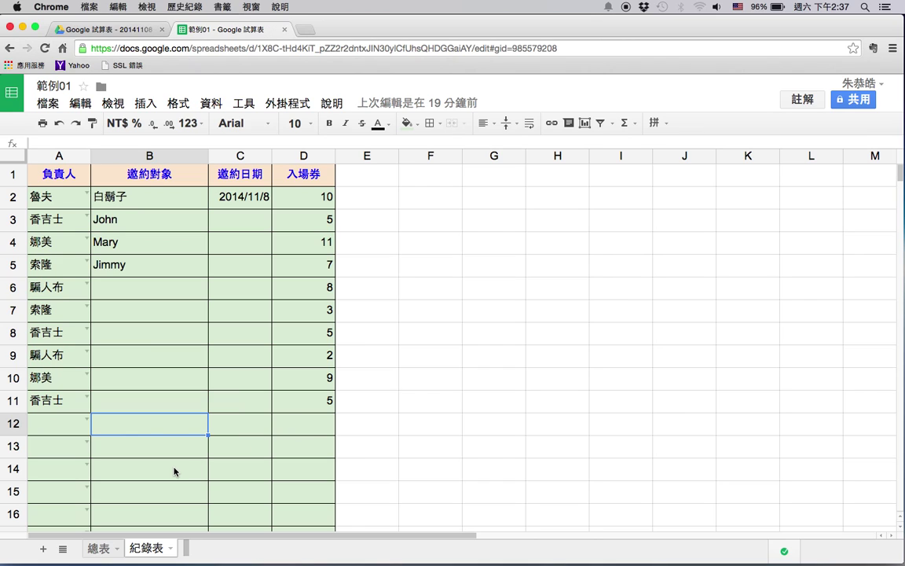
click(100, 548)
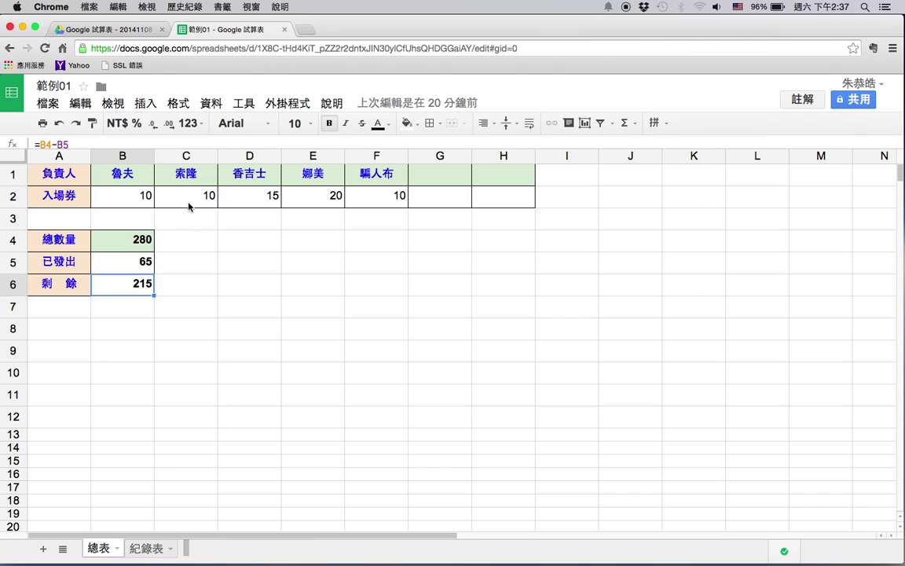
click(189, 206)
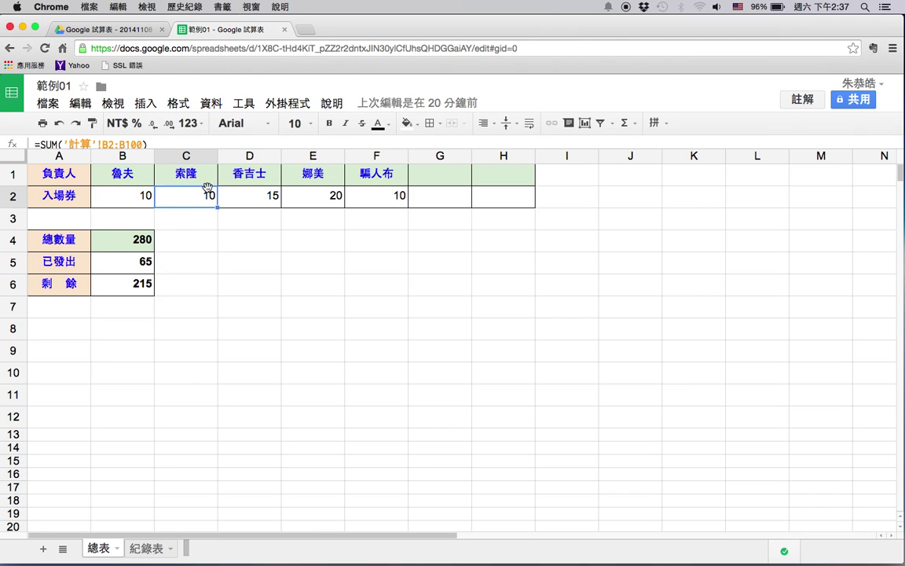
- Add a record in row 12 of the 紀錄表 sheet with 索隆 as person in charge and 7 tickets
click(146, 550)
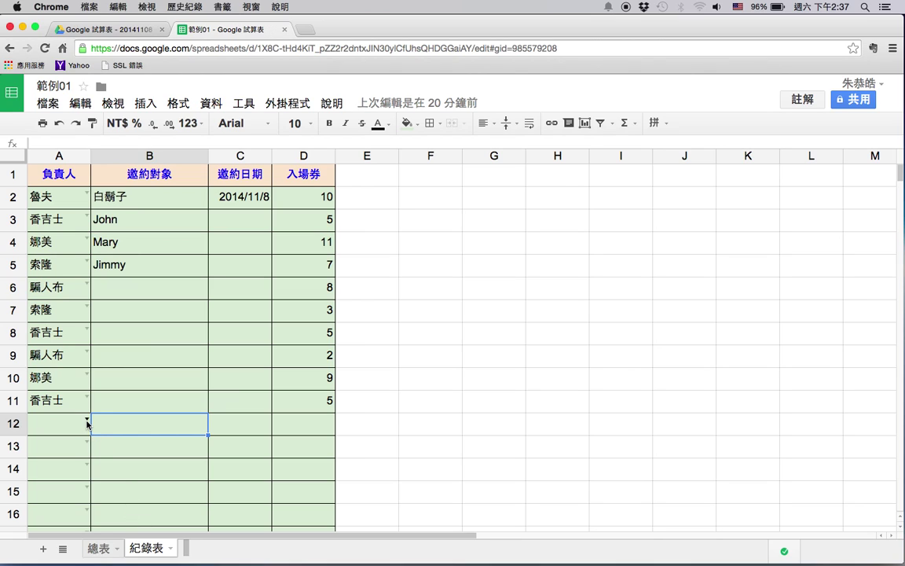
click(87, 423)
click(70, 464)
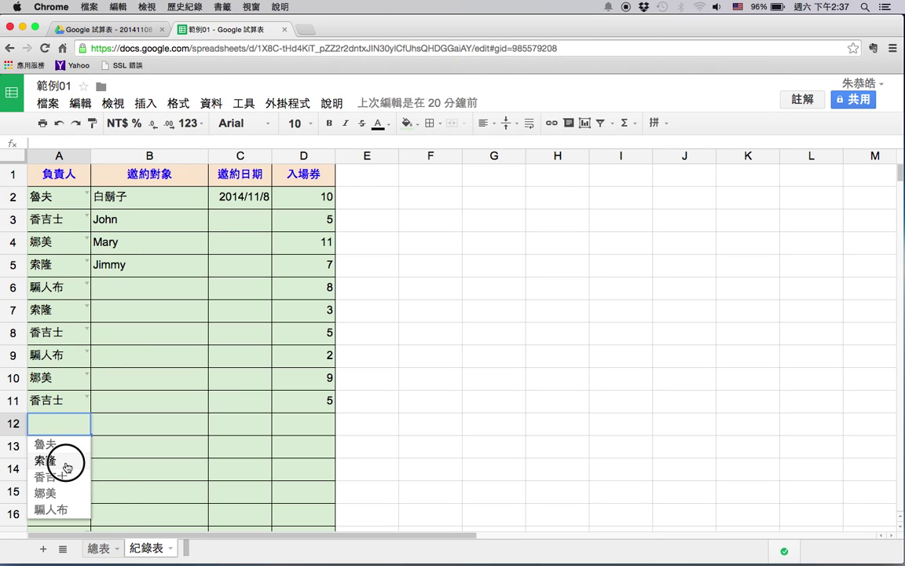
click(287, 431)
text(6)
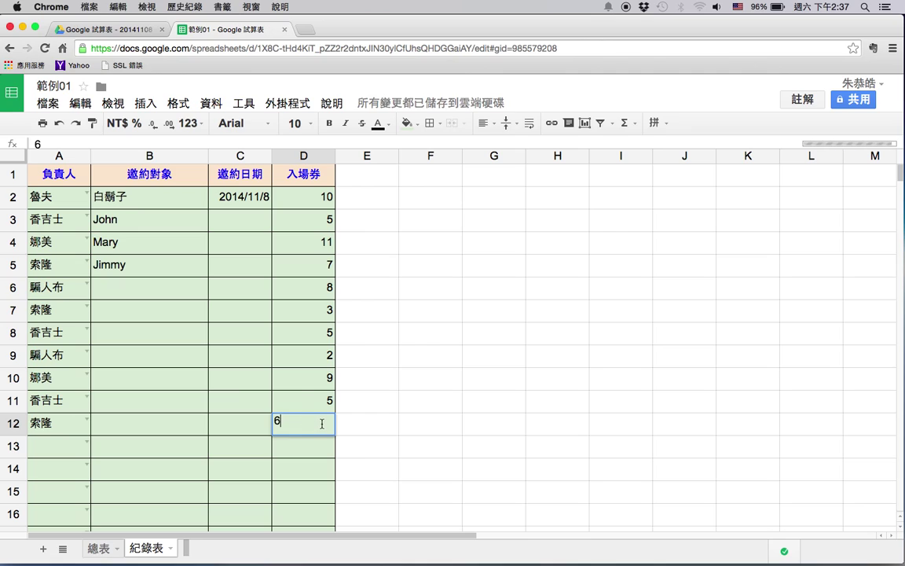
key(BackSpace)
text(7)
click(475, 425)
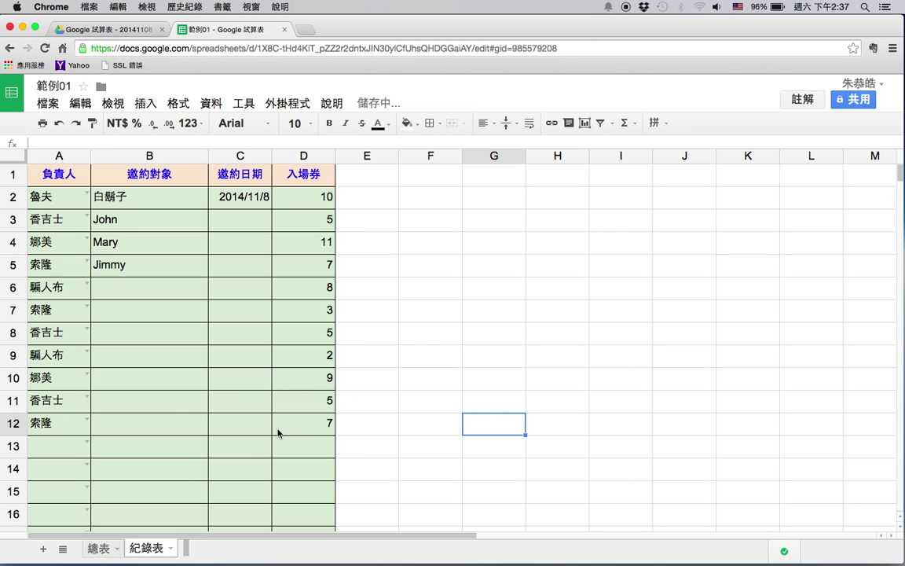
- Check the issued-ticket total on 總表, and display the hidden 計算 sheet to view its calculations before hiding it again
click(100, 549)
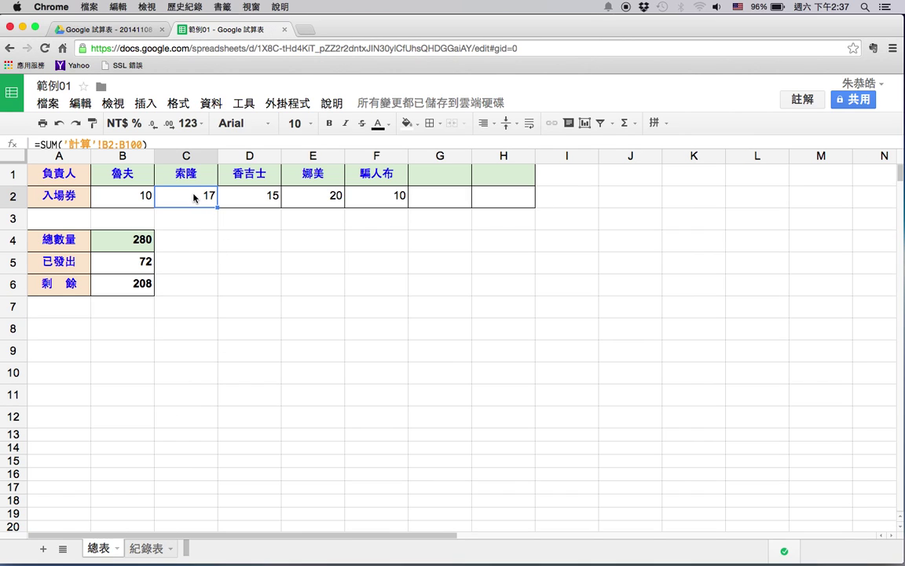
click(144, 263)
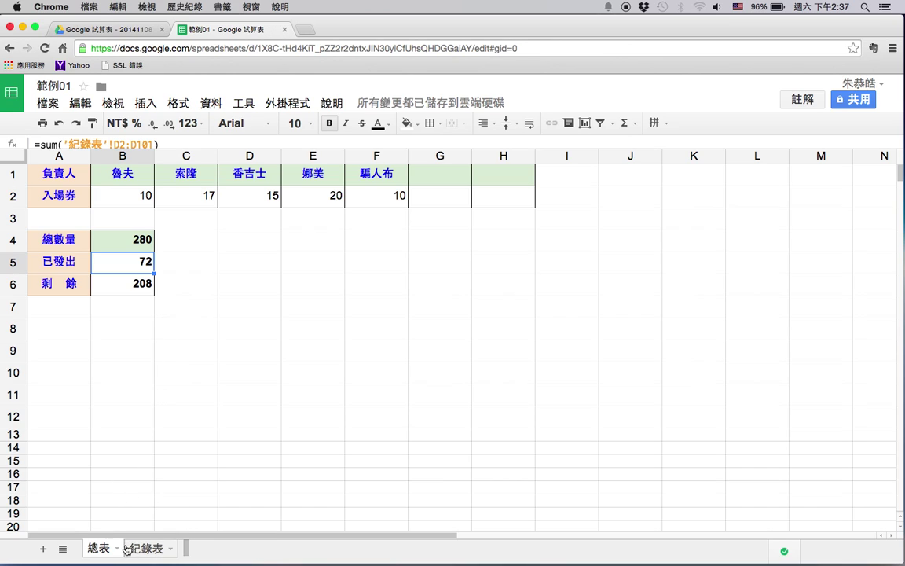
click(63, 548)
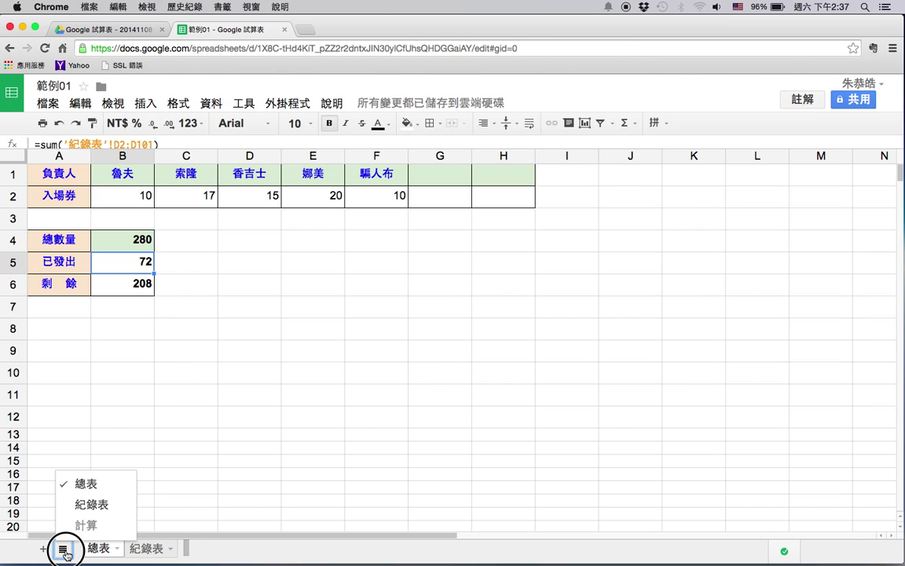
click(92, 526)
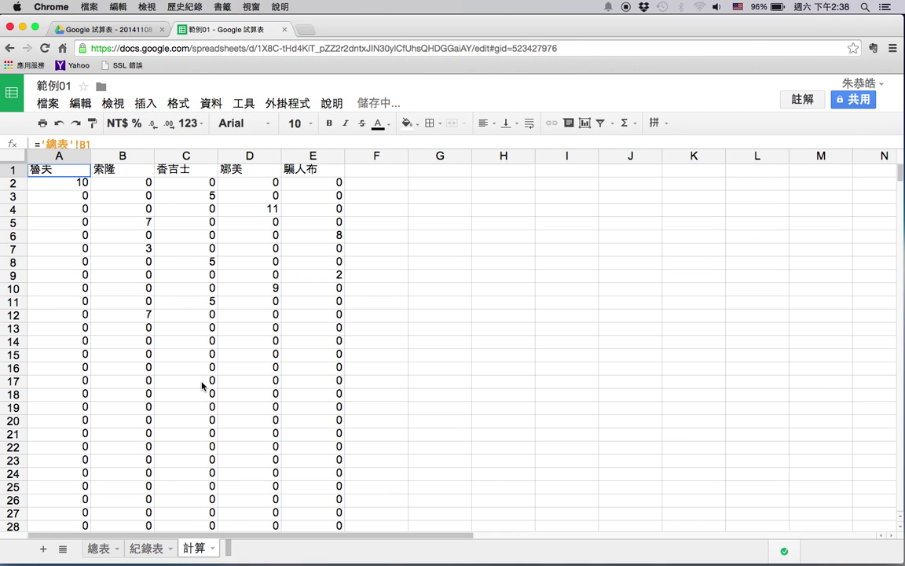
click(212, 549)
click(221, 454)
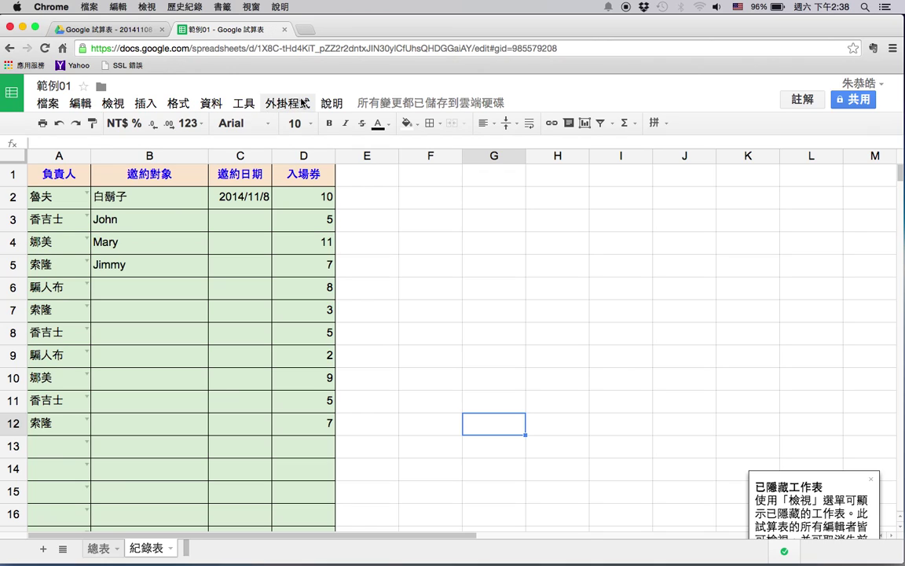
- Switch to Google Drive and create a new Google spreadsheet in the folder Google 試算表 - 20141108
click(131, 29)
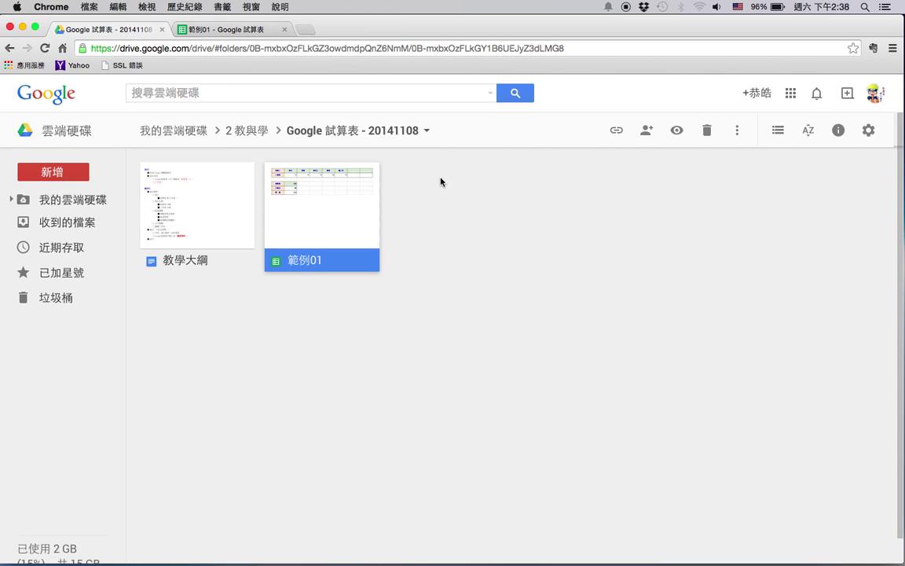
click(445, 202)
right_click(433, 211)
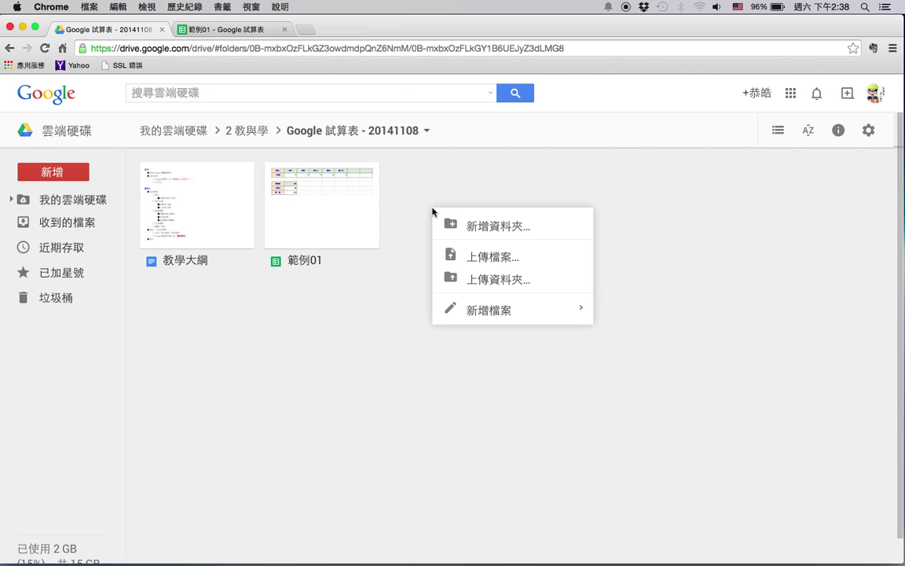
mouse_move(493, 308)
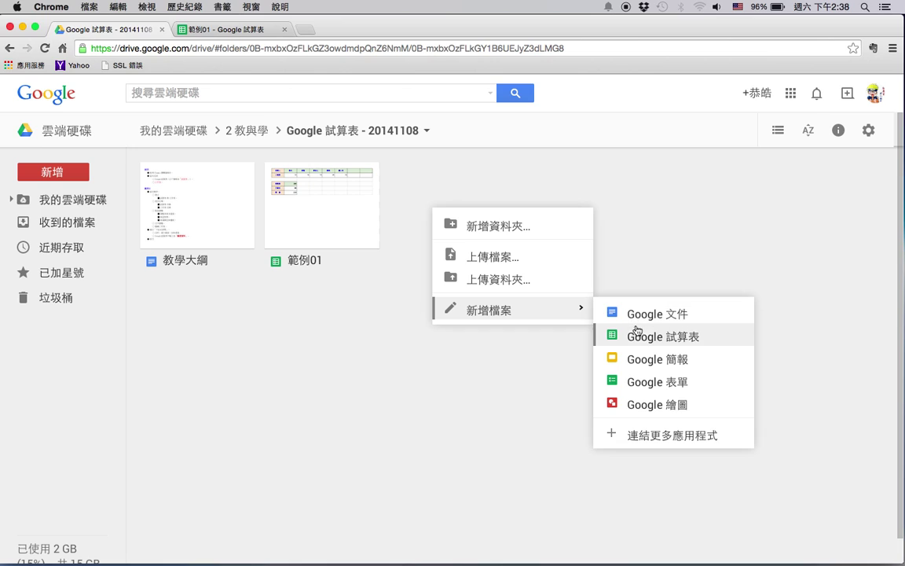
click(660, 342)
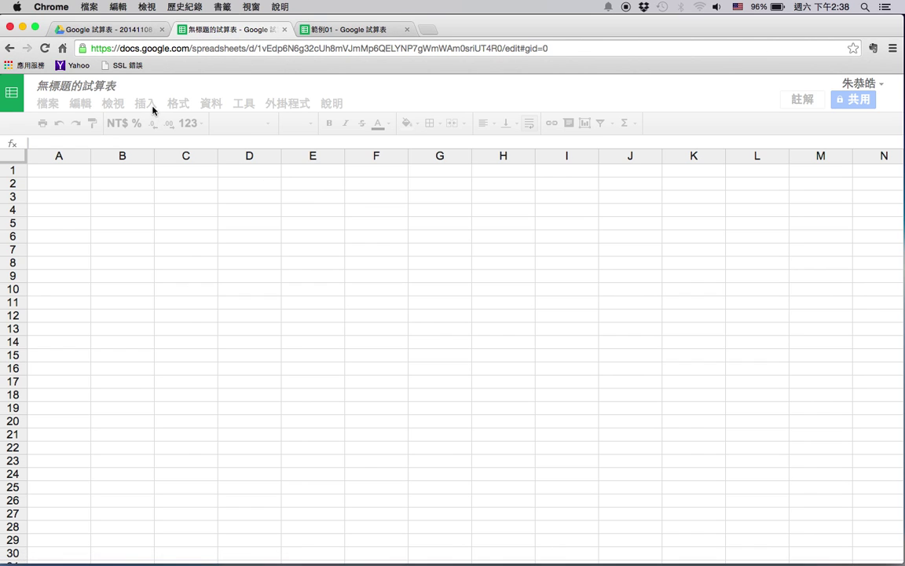
- Rename the untitled spreadsheet as 小技巧練習表
click(83, 88)
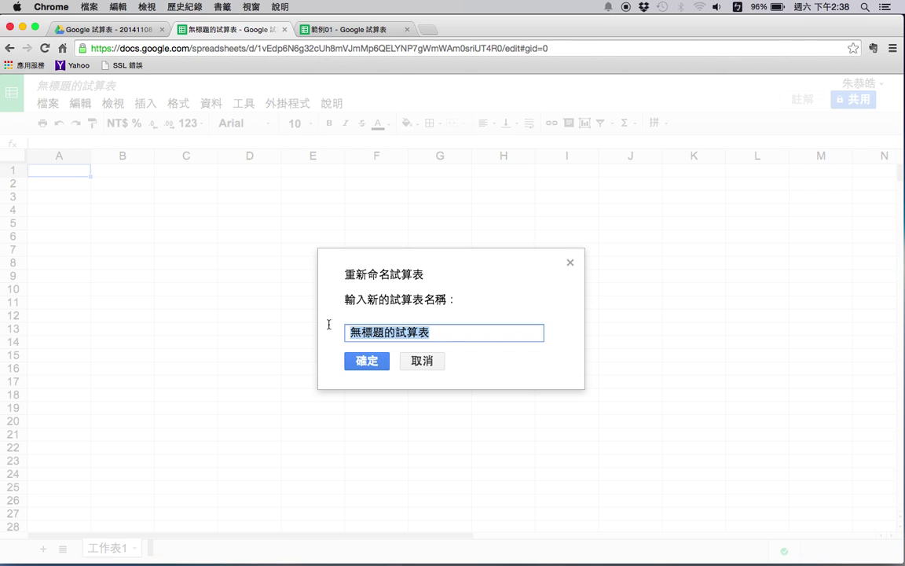
text(小技巧)
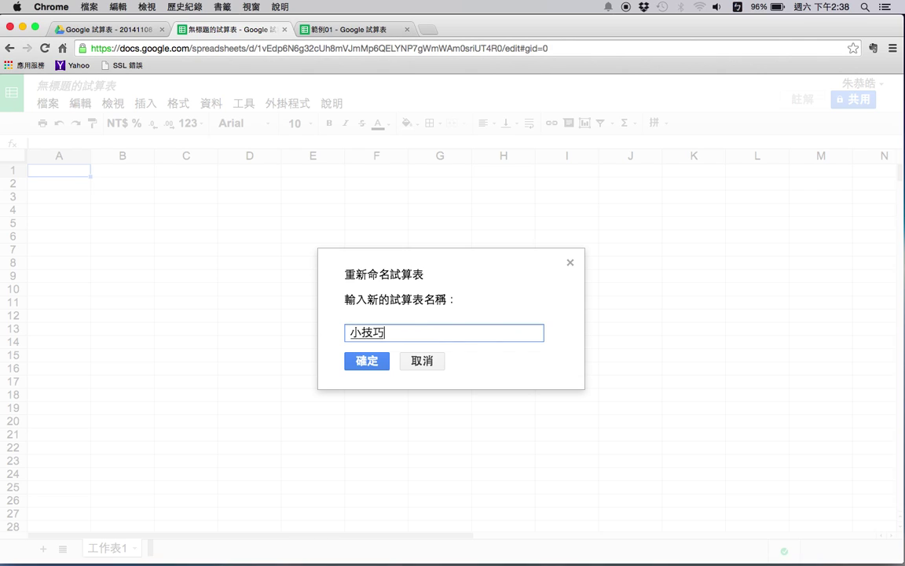
text(練習ㄅㄧ)
text(表)
key(Return)
key(ctrl+space)
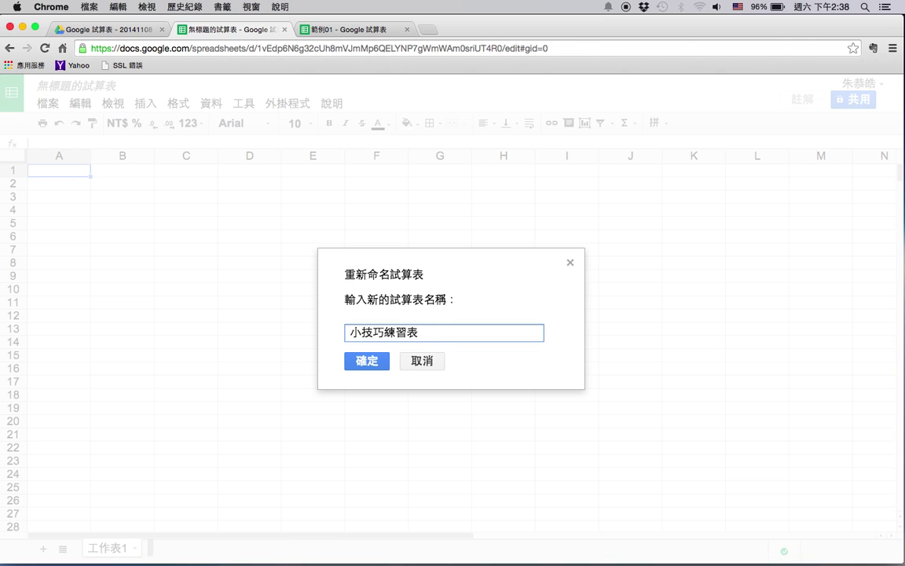
click(366, 361)
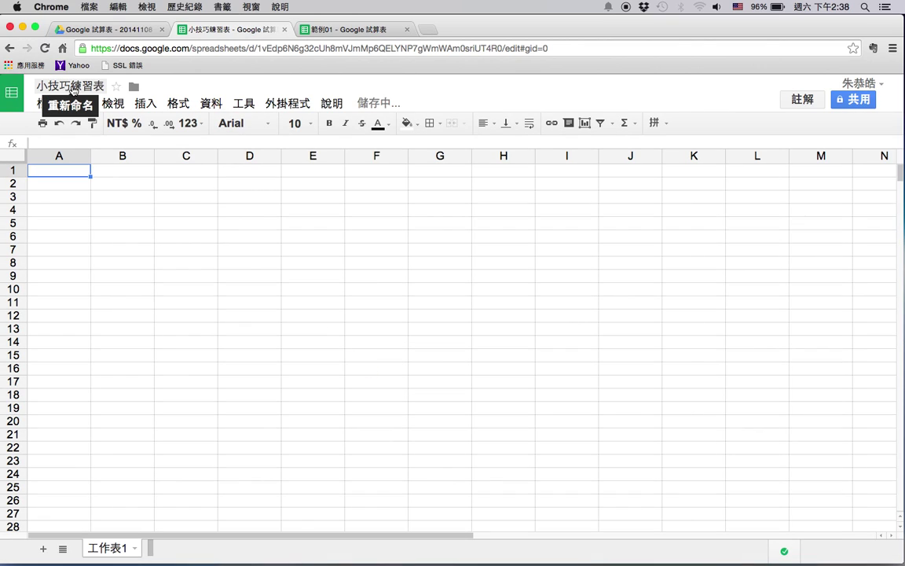
- Return to the Google Drive folder and reload it to check for the new 小技巧練習表 file
click(126, 31)
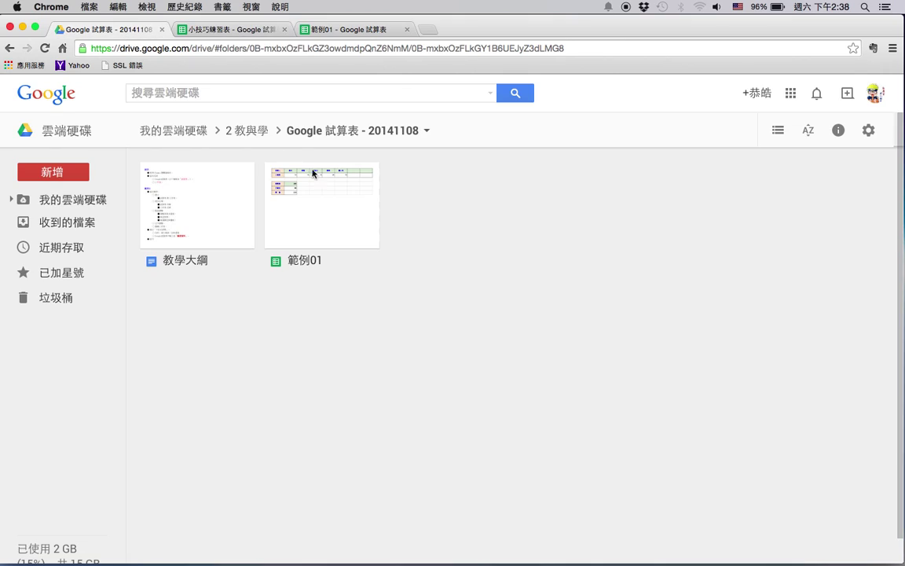
right_click(428, 214)
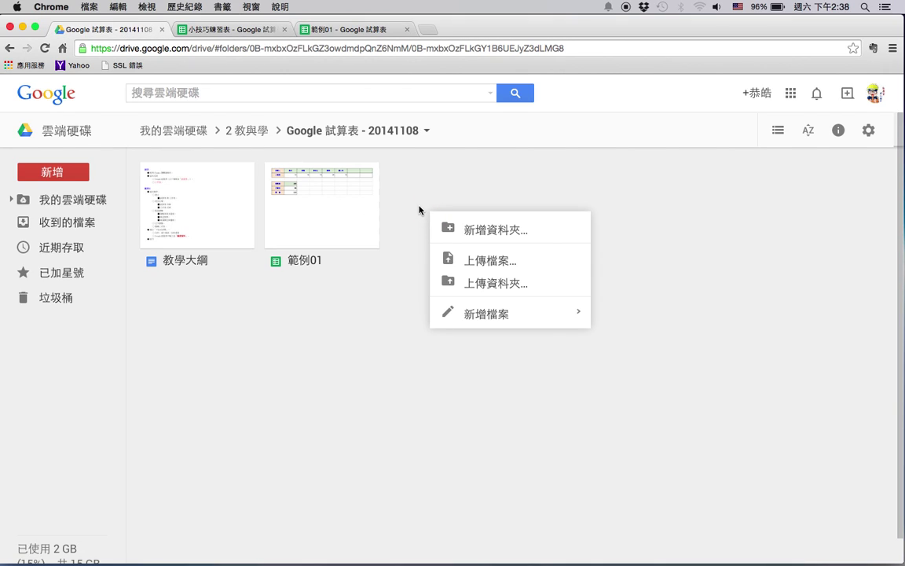
click(417, 206)
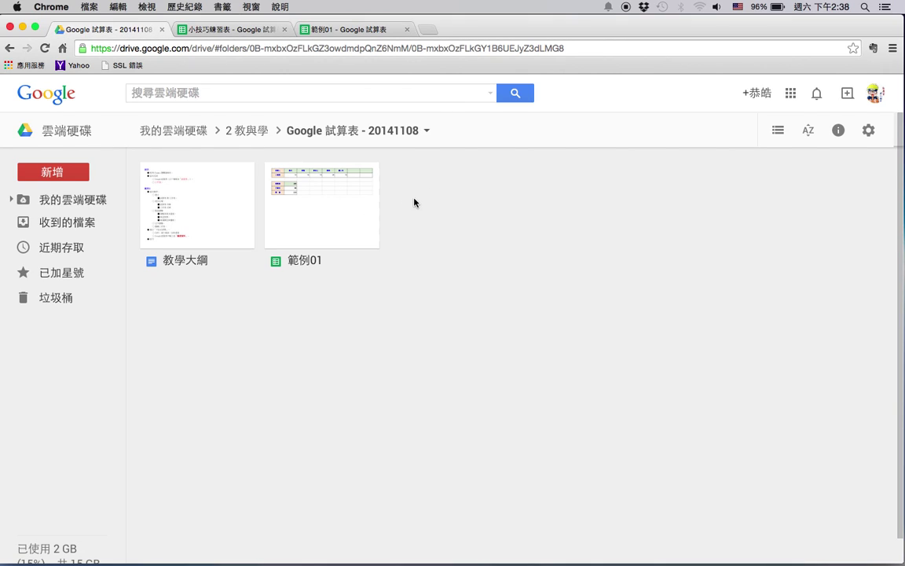
click(45, 48)
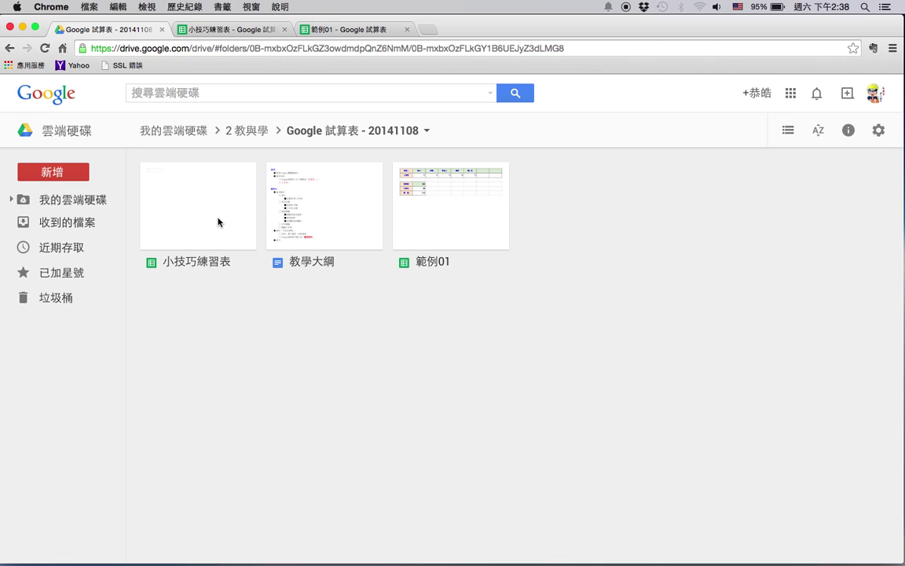
- View the blank 工作表1 sheet of 小技巧練習表, and select that file in the Google Drive folder
click(242, 33)
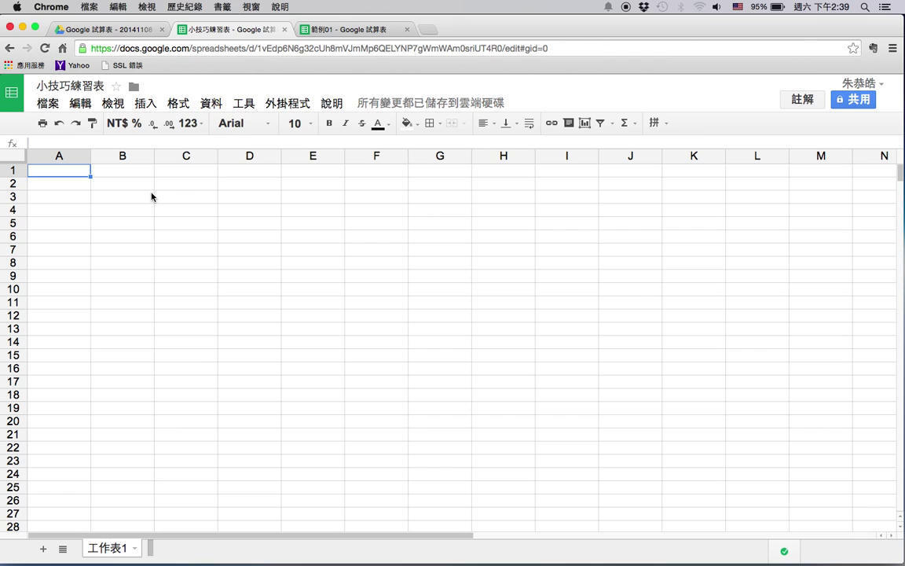
click(134, 186)
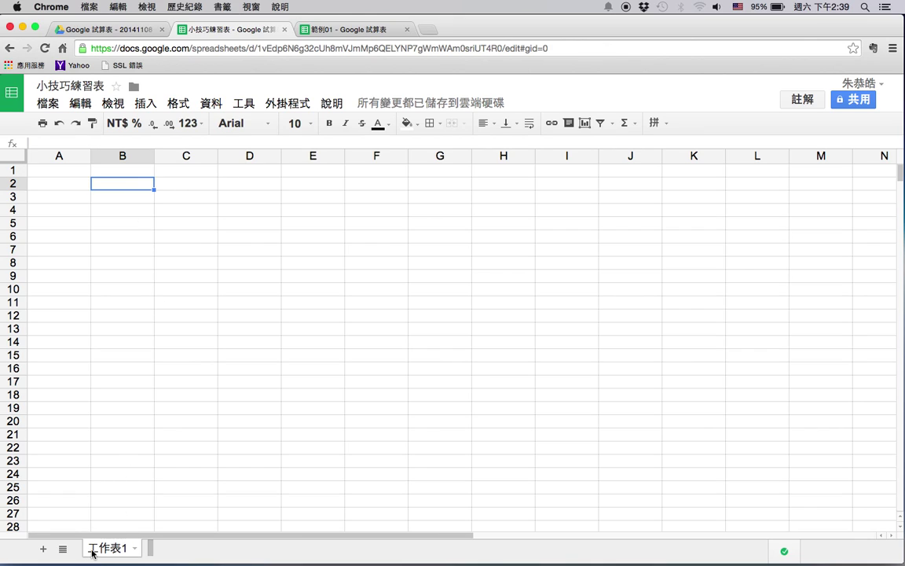
click(122, 31)
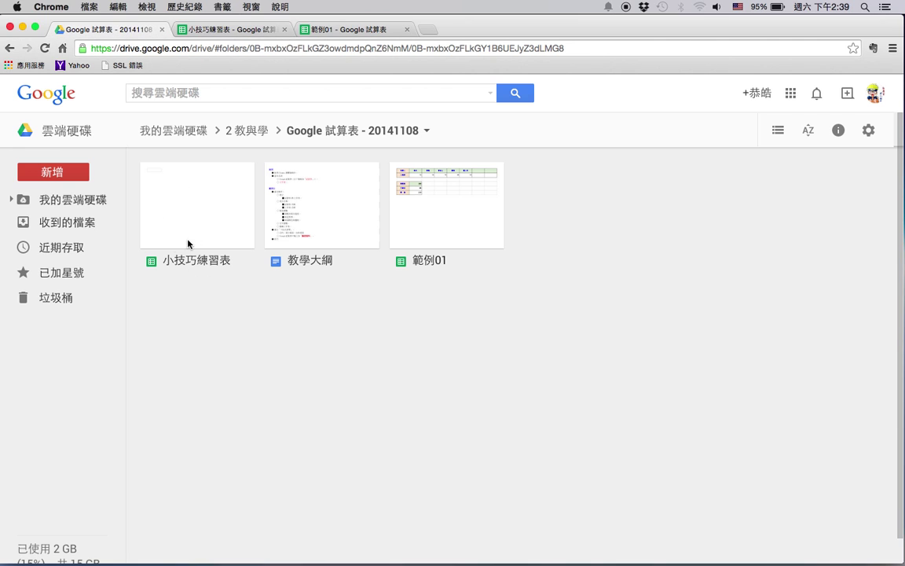
click(158, 235)
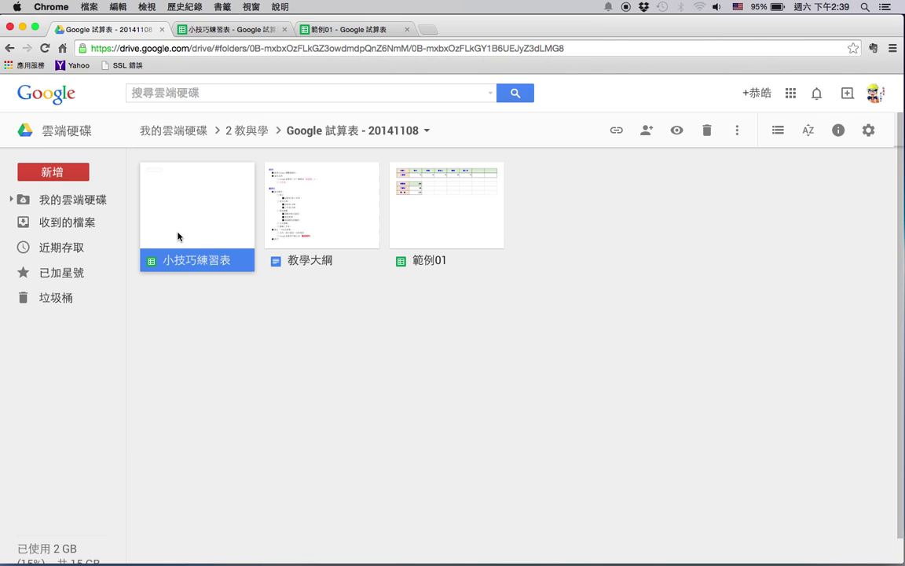
- Switch to the 小技巧練習表 spreadsheet and add two more sheets, 工作表2 and 工作表3
click(207, 30)
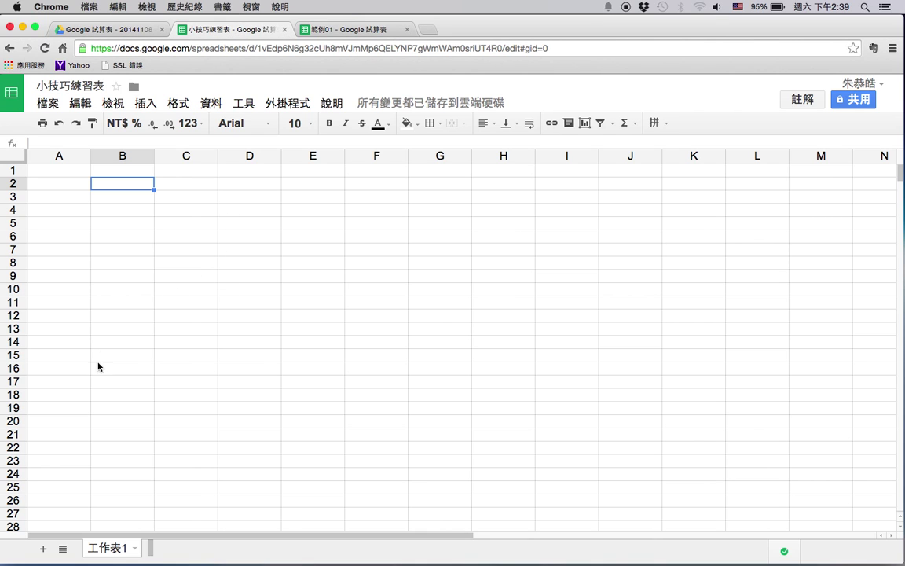
click(45, 550)
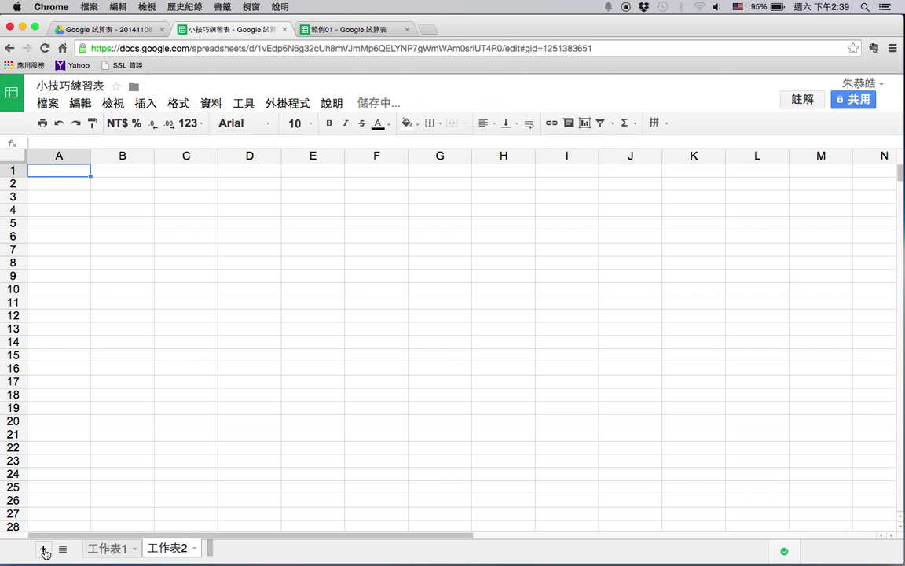
click(45, 549)
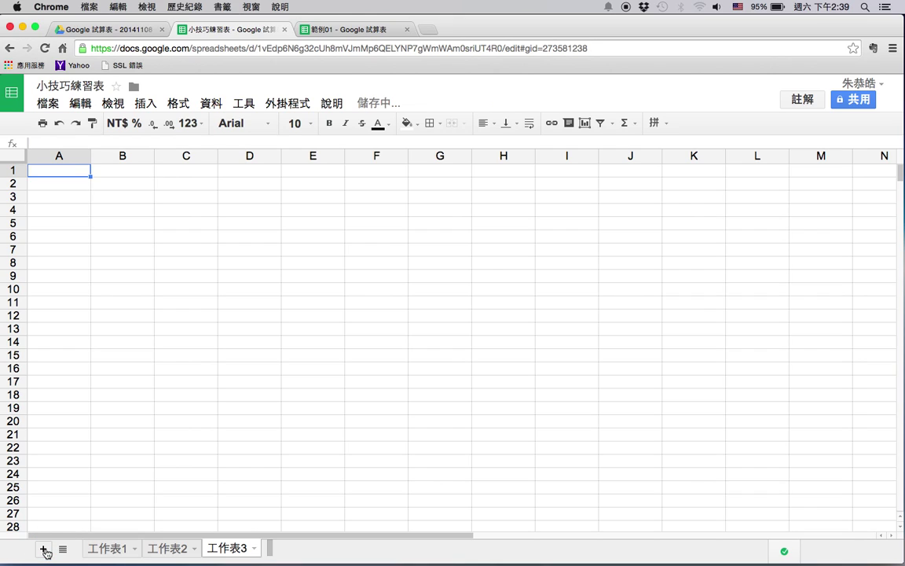
- Rename the sheet 工作表1 as 小技巧1
click(126, 548)
click(135, 550)
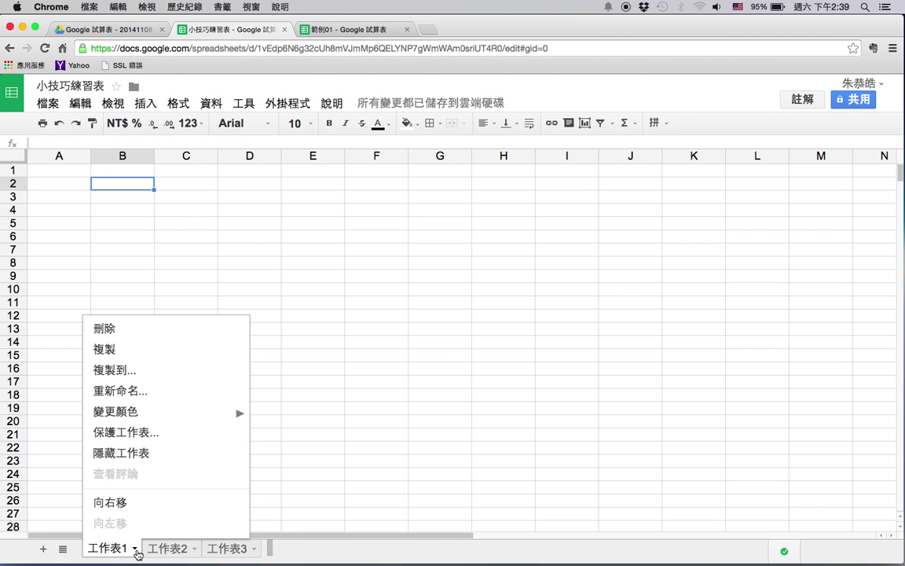
click(126, 391)
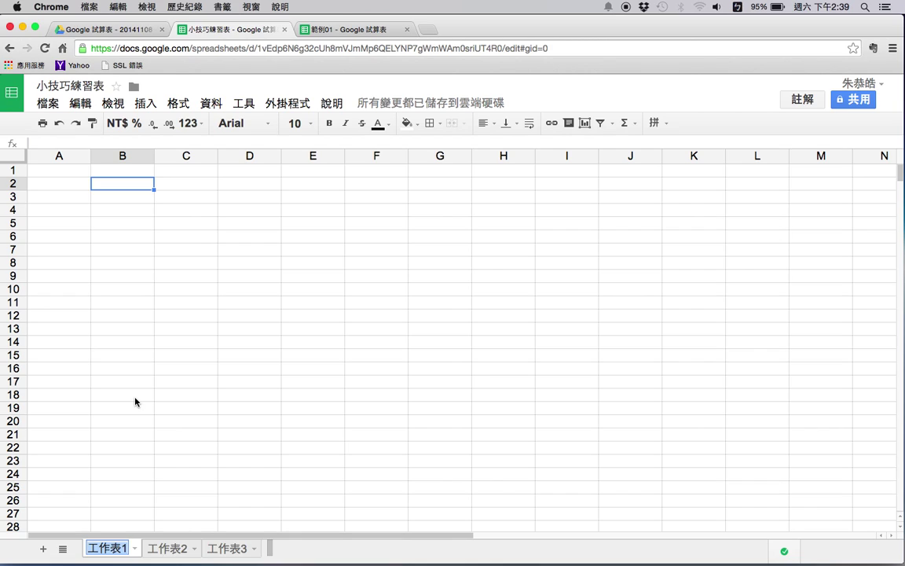
text(小記ㄑㄧ)
text(巧)
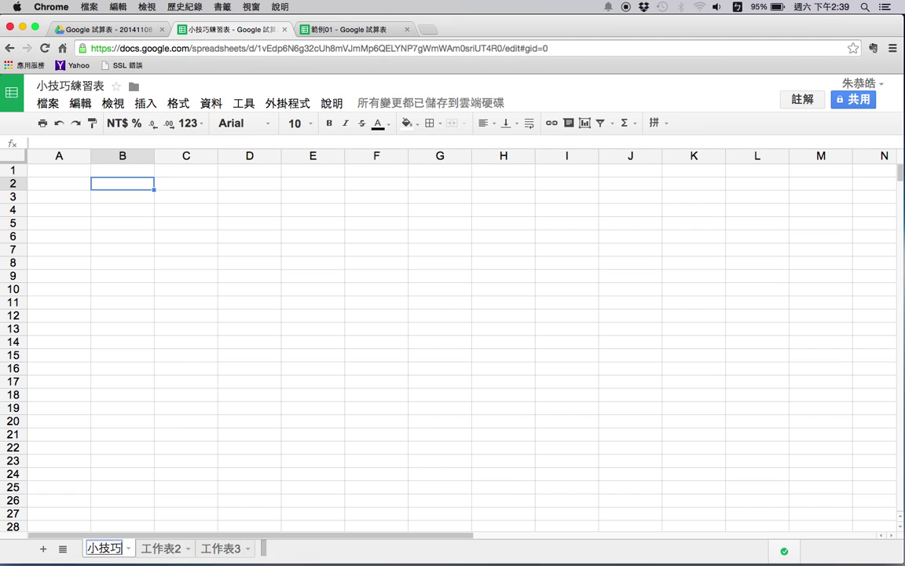
key(ctrl+space)
text(1)
key(Return)
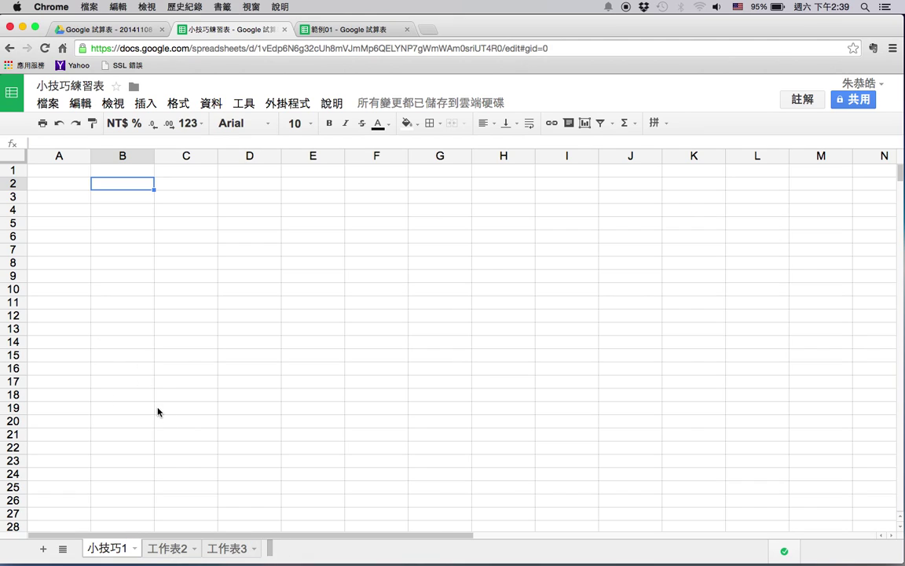
- Highlight column A, column B and row 1 in turn to show the difference between columns and rows
click(72, 171)
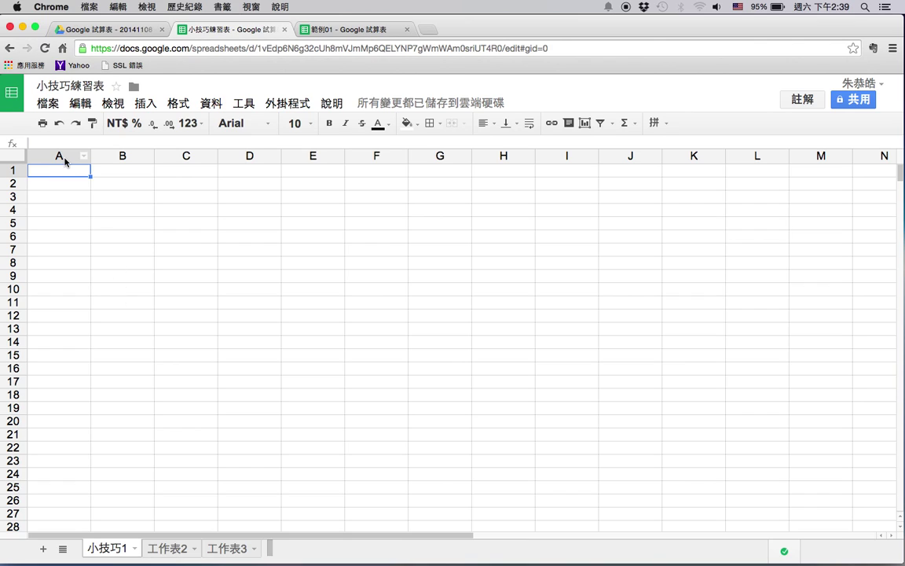
click(64, 157)
click(122, 157)
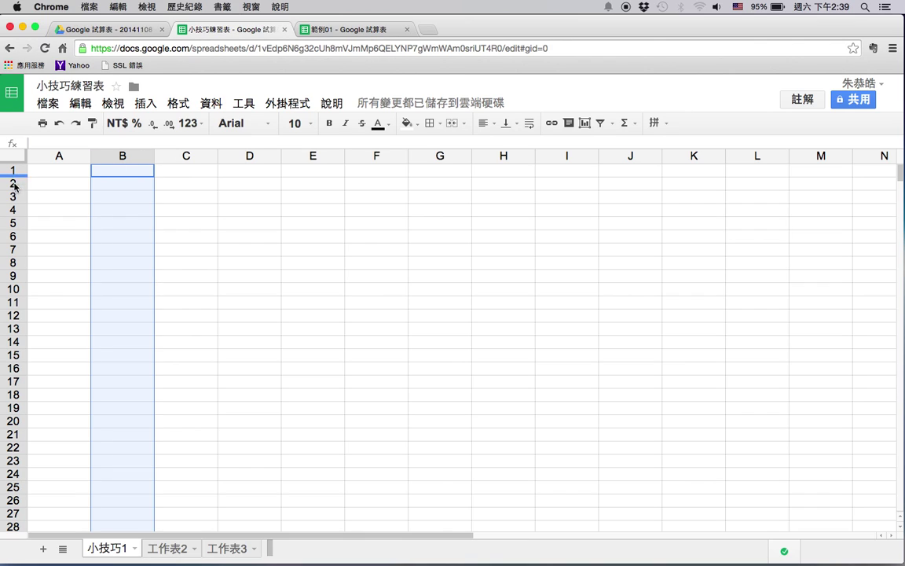
click(185, 226)
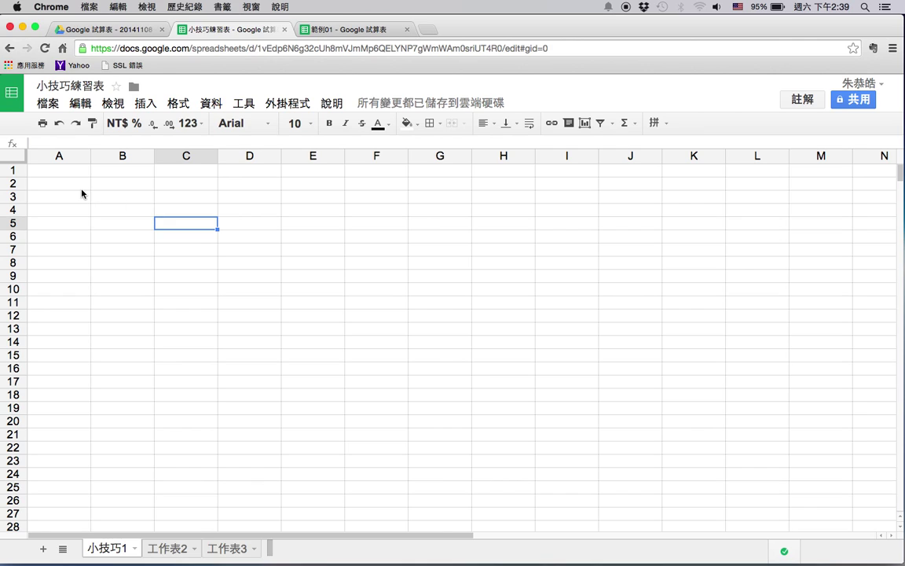
click(19, 171)
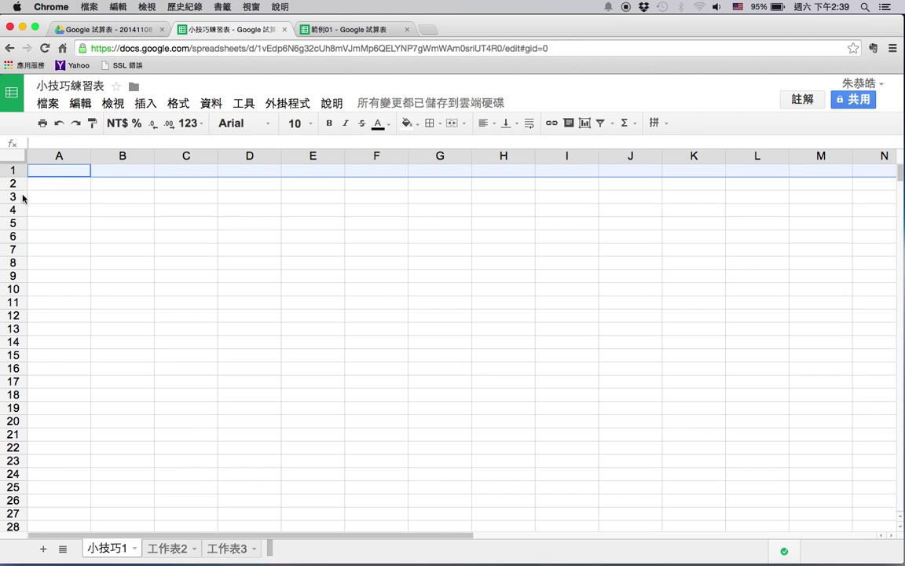
- Enter the letters a, b, c and d in cells A1 through D1
click(72, 171)
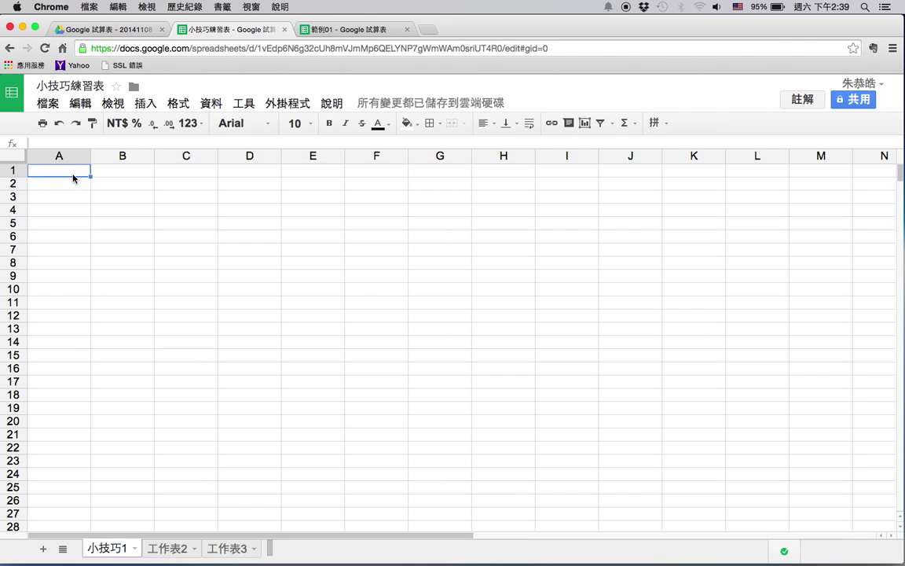
text(a)
key(Tab)
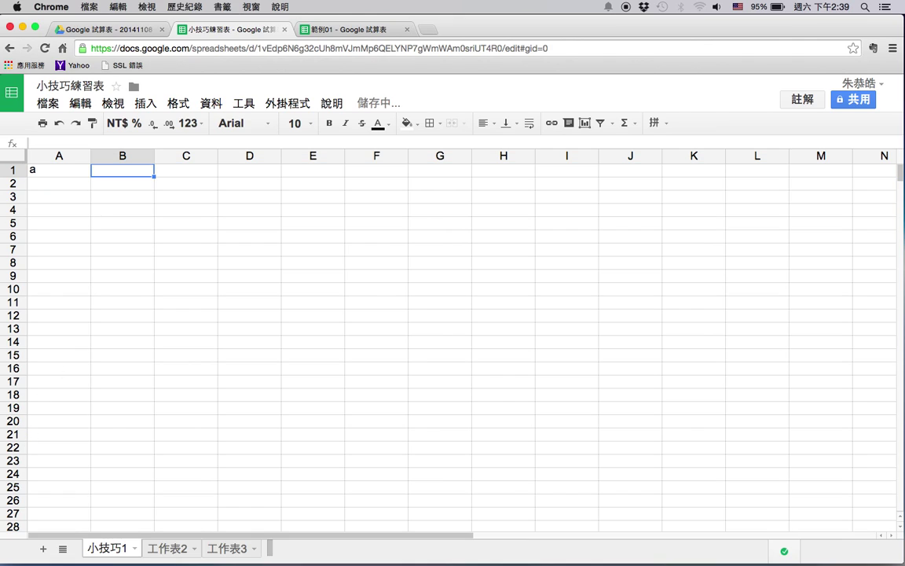
text(b)
key(Tab)
text(c)
key(Tab)
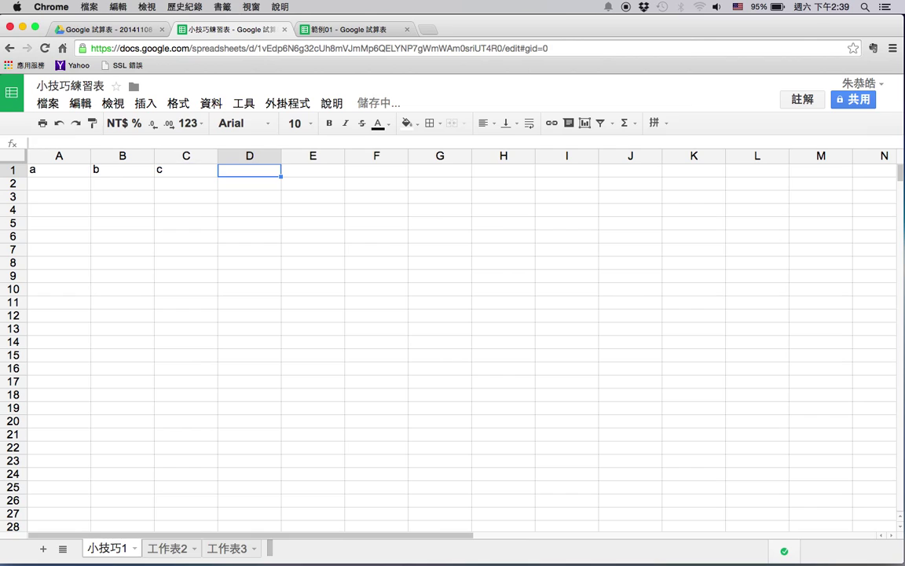
text(d)
key(Tab)
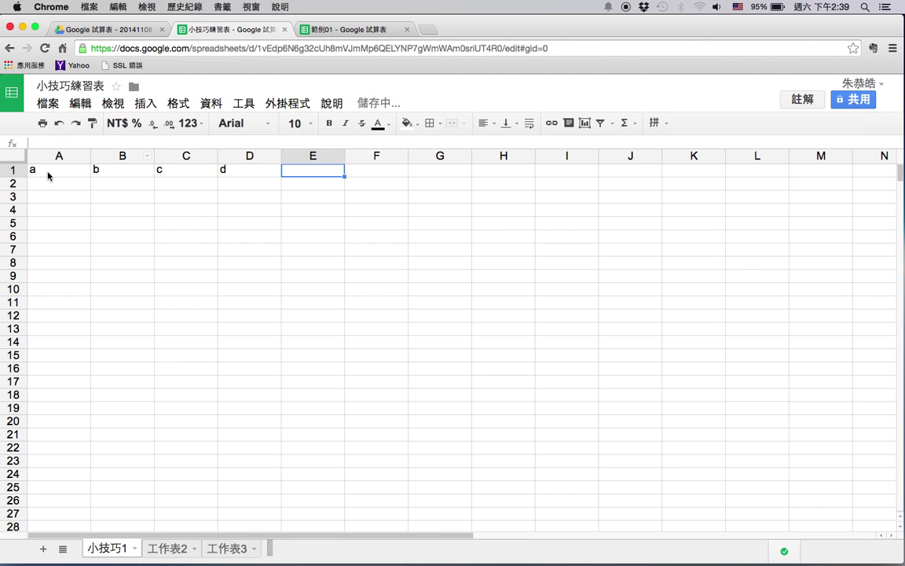
- Increase the height of rows 1 through 12 together to about one and two-thirds of the default row height
click(20, 171)
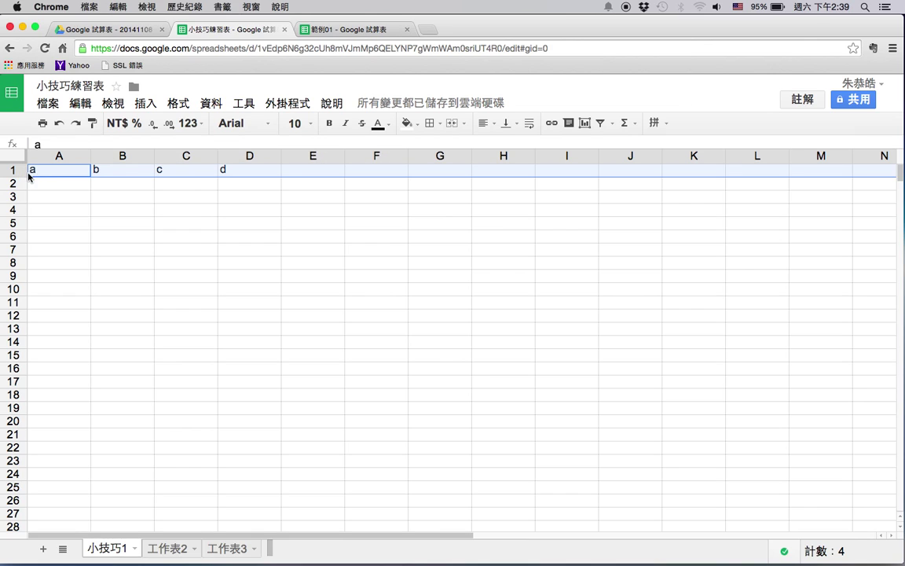
shift+click(24, 318)
drag(16, 314, 22, 331)
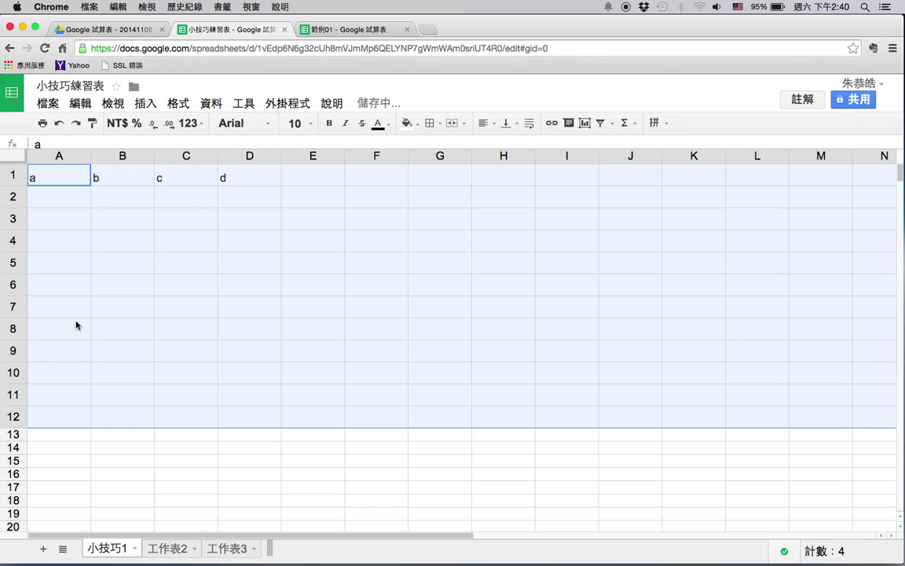
click(96, 212)
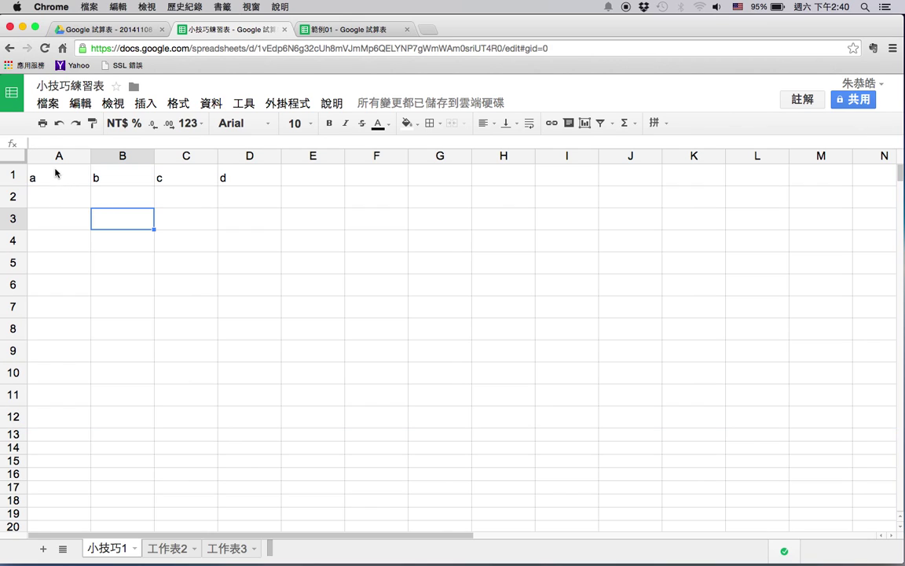
- Set the vertical alignment of the entire 小技巧1 sheet to middle
click(56, 179)
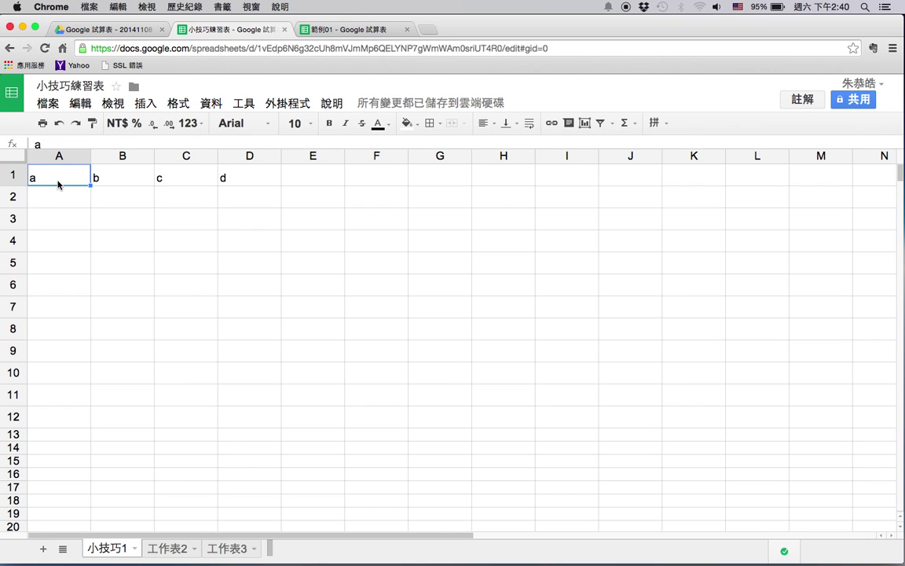
click(14, 157)
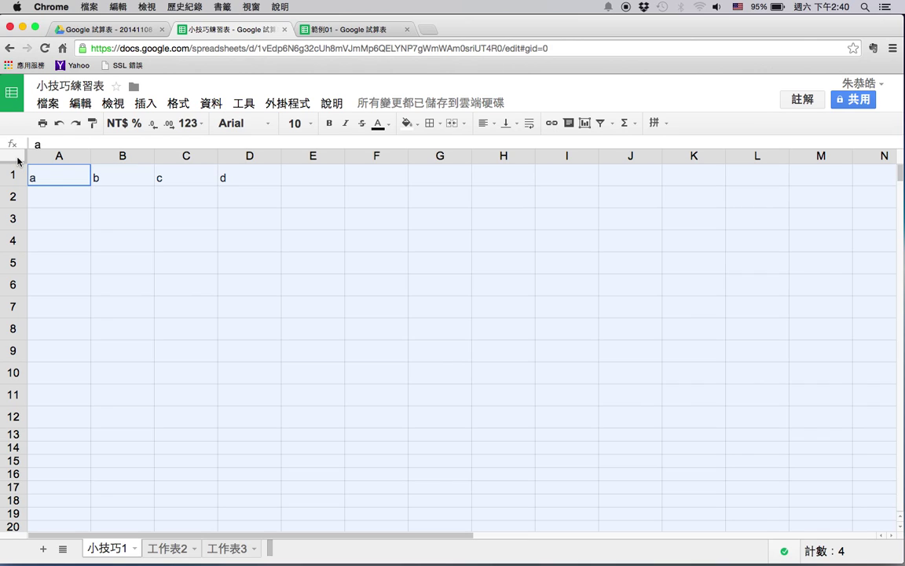
click(516, 124)
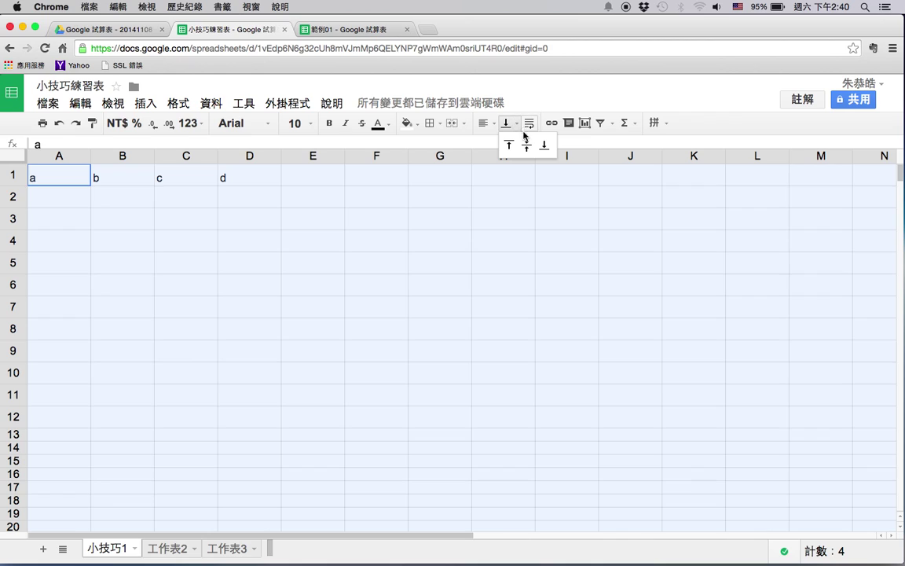
click(527, 144)
click(261, 204)
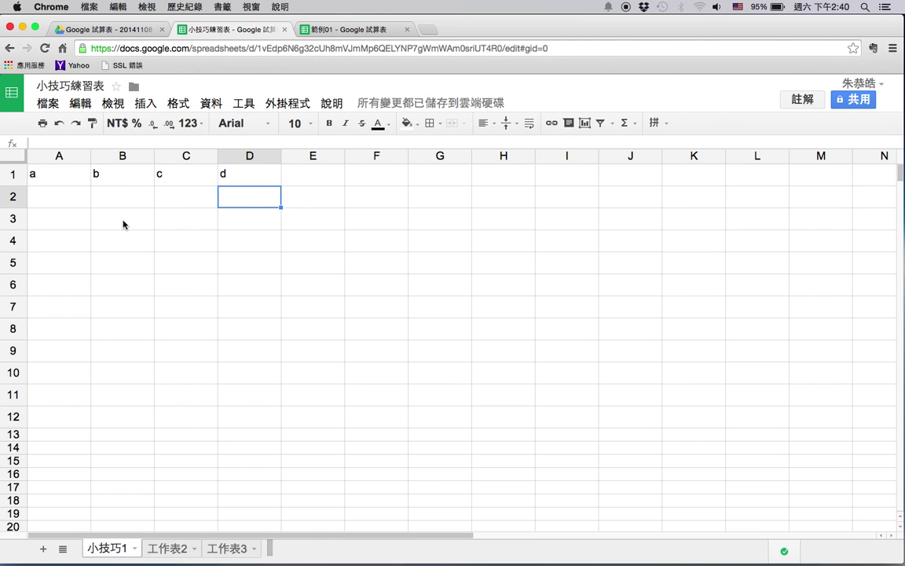
- Center the letters in A1:D1 horizontally and make them bold
drag(63, 177, 230, 183)
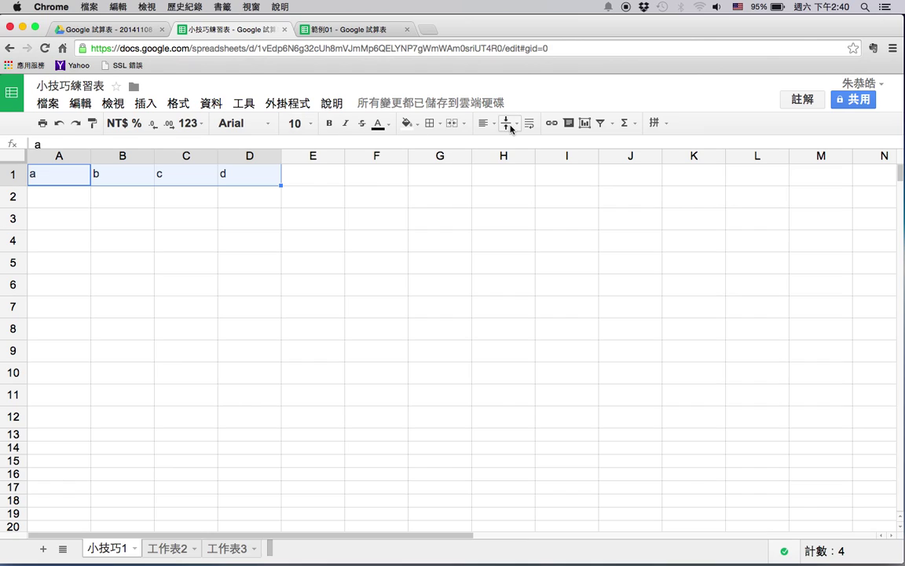
click(484, 124)
click(506, 147)
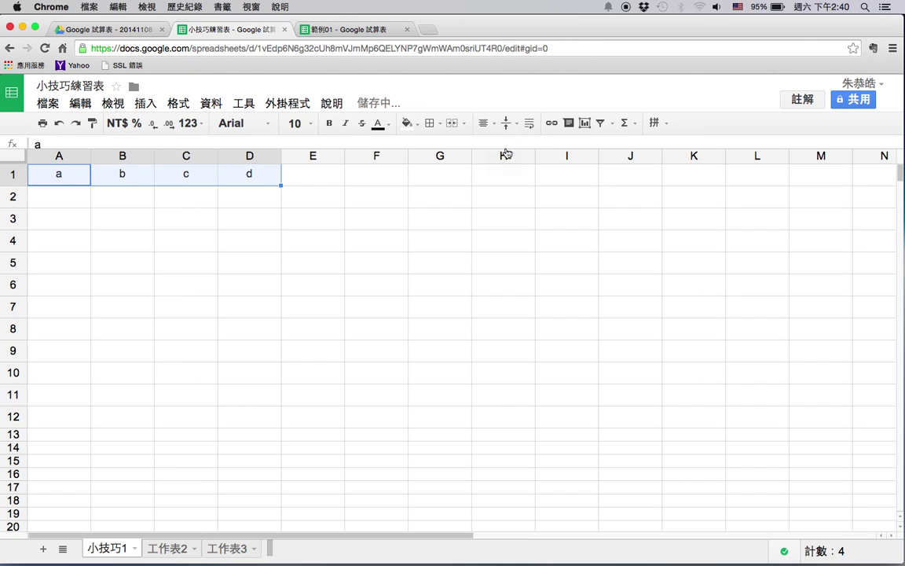
click(330, 124)
click(191, 193)
- Fill cells B1:D1 with a light green background color
drag(111, 176, 269, 179)
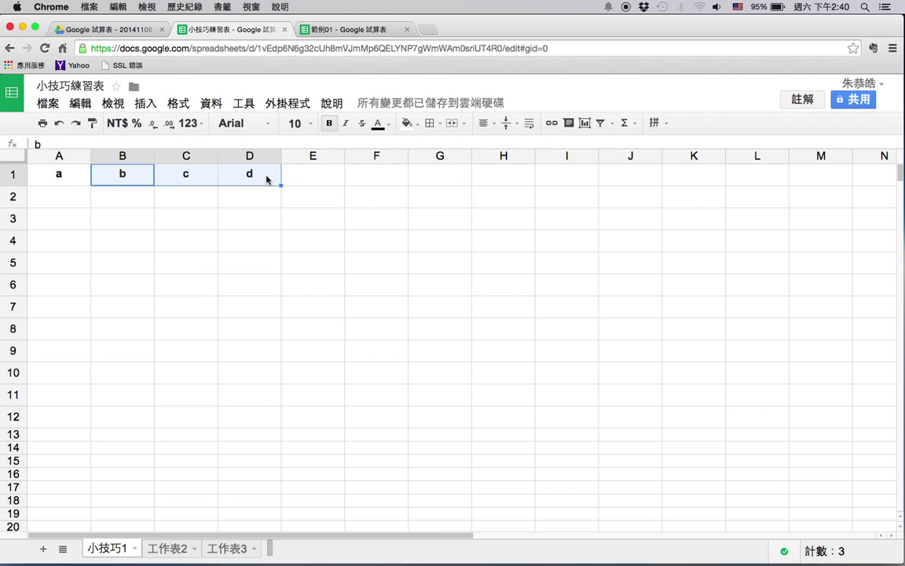
click(409, 123)
click(459, 197)
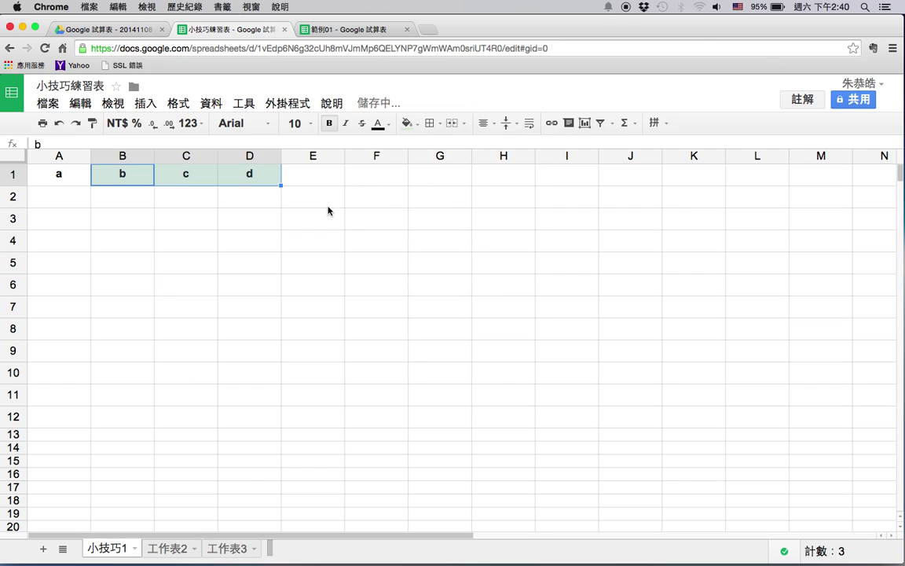
click(327, 204)
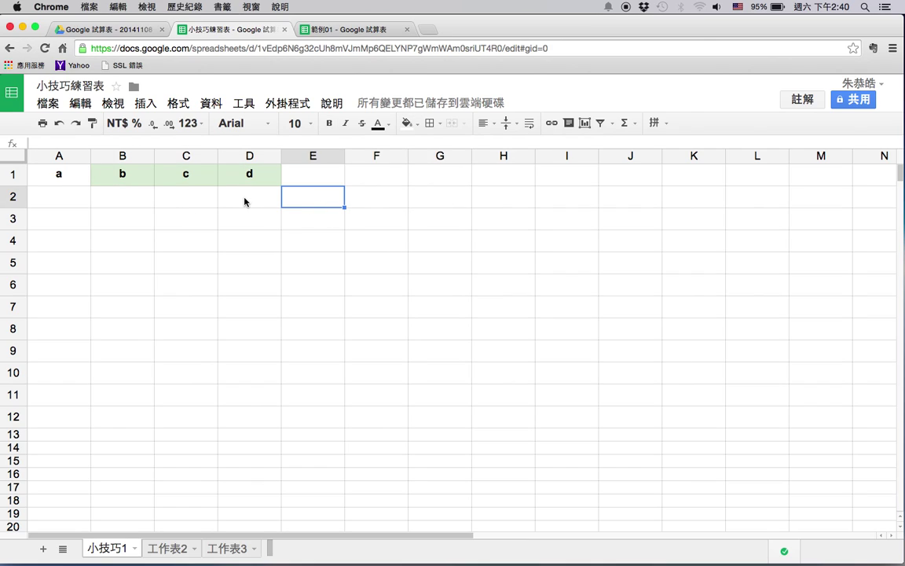
- Apply all inner and outer borders to the range A1:D2
drag(65, 168, 261, 206)
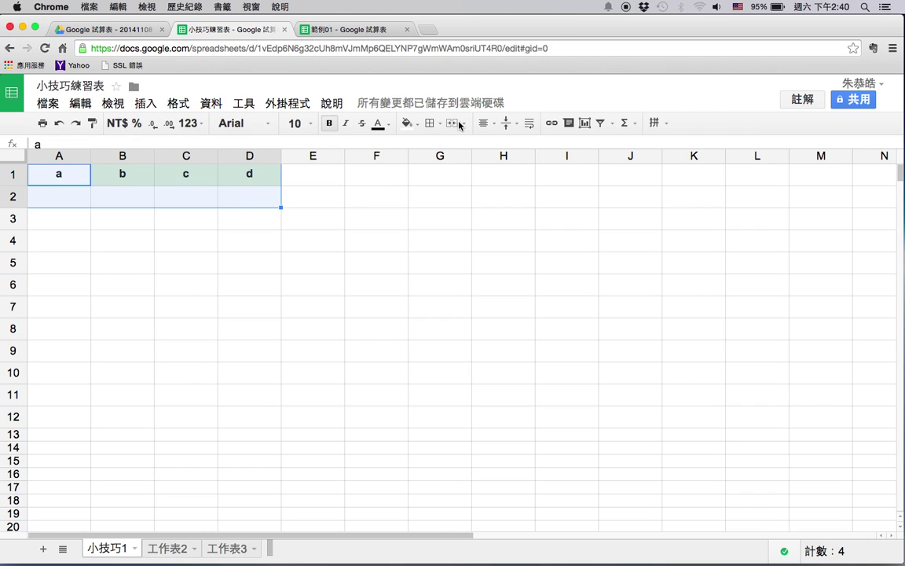
click(431, 124)
click(437, 149)
click(268, 245)
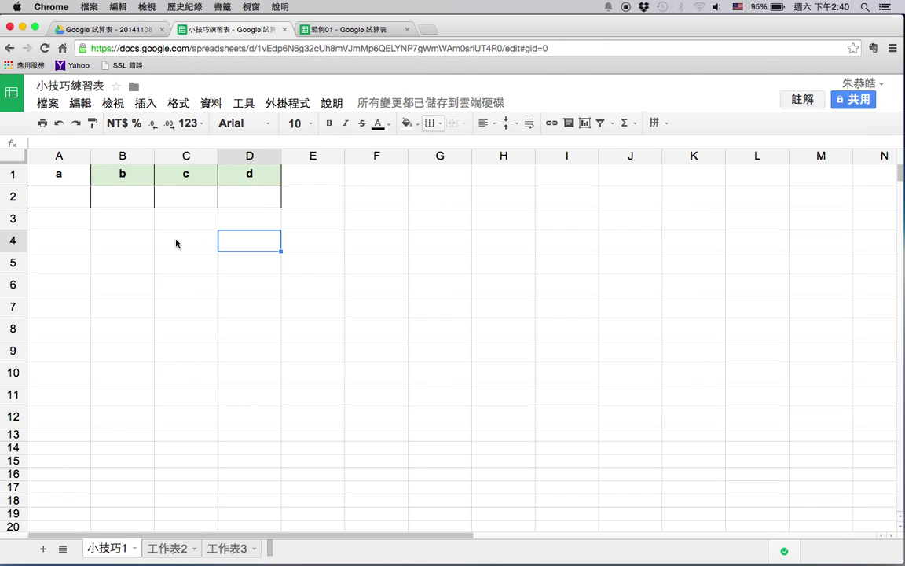
- Enter the numbers 1, 2 and 3 in cells C4, D4 and E4
click(196, 240)
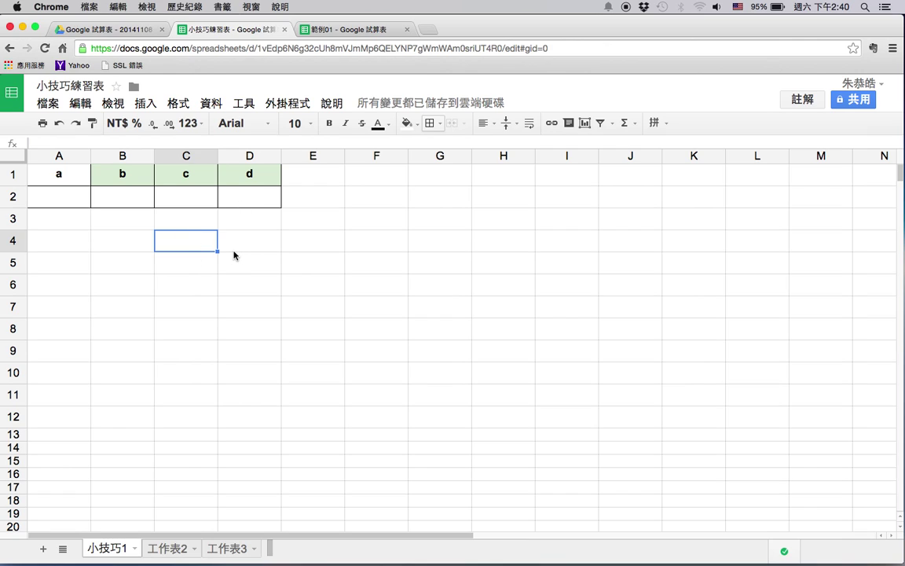
text(1)
click(246, 247)
text(2)
click(302, 244)
text(3)
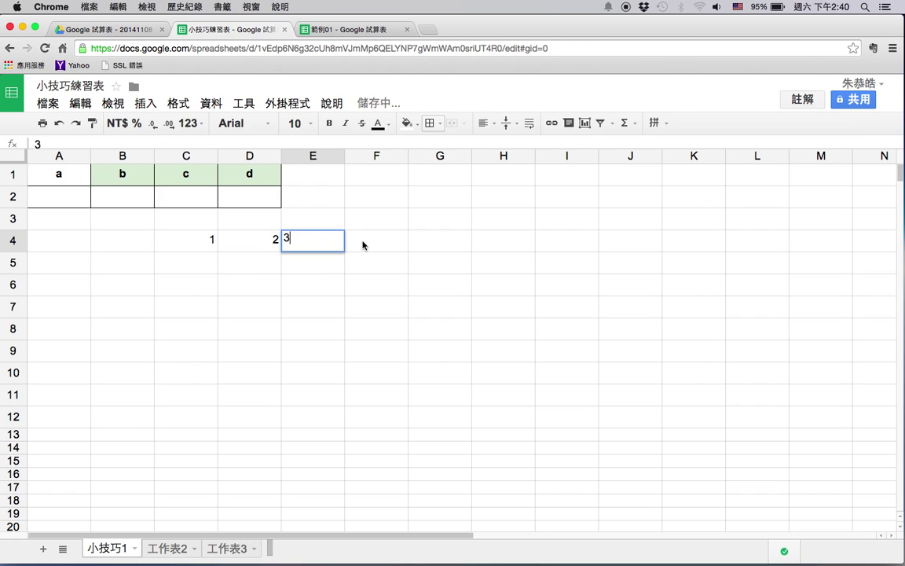
key(Tab)
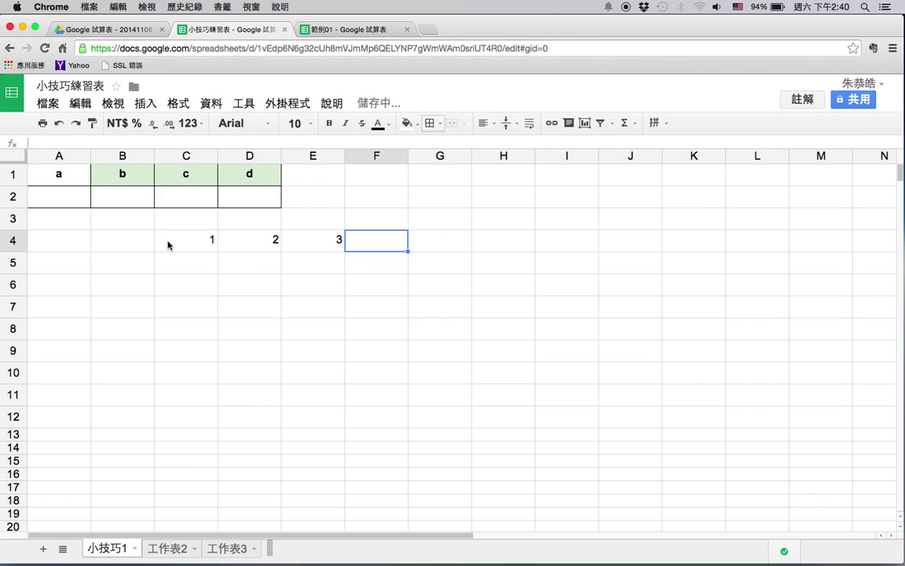
- Extend the number series in C4:E4 across row 4 to cell J4 with autofill, and select cell C5
drag(173, 241, 605, 251)
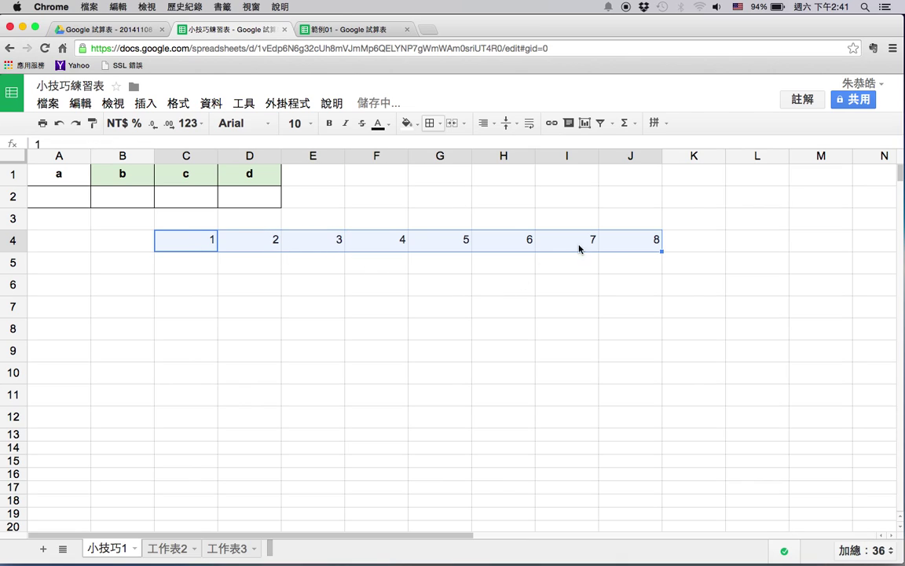
click(369, 285)
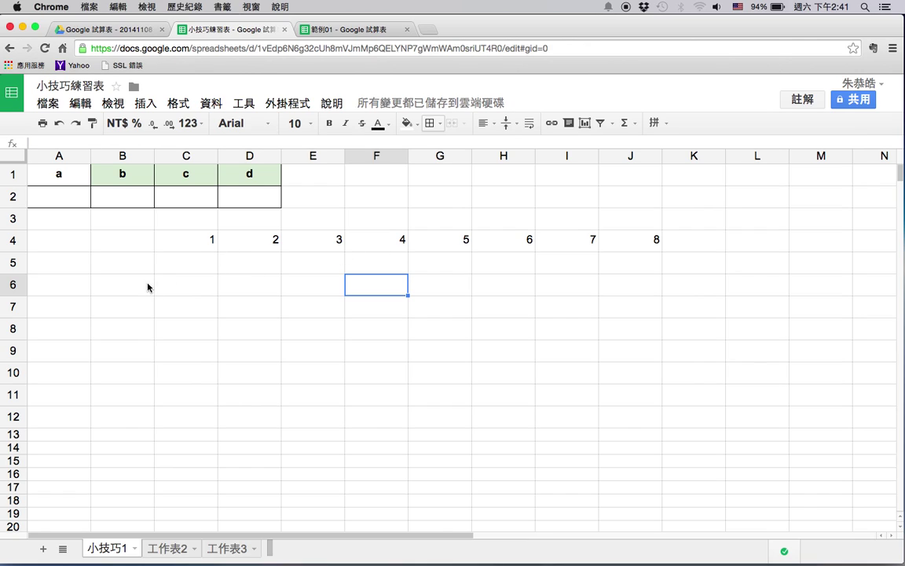
click(198, 279)
click(196, 267)
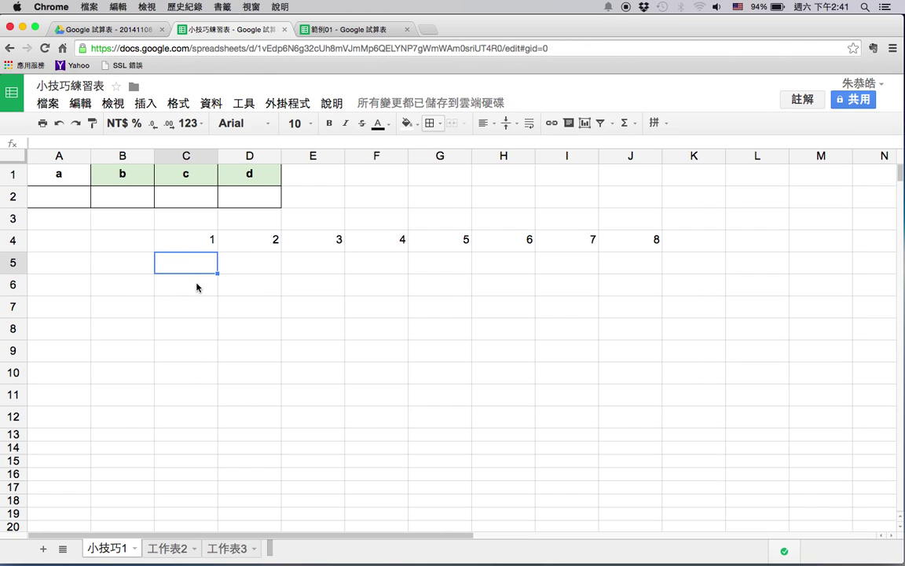
- Enter the formula =C4 in cell C5 so that it references the cell above it
text(=)
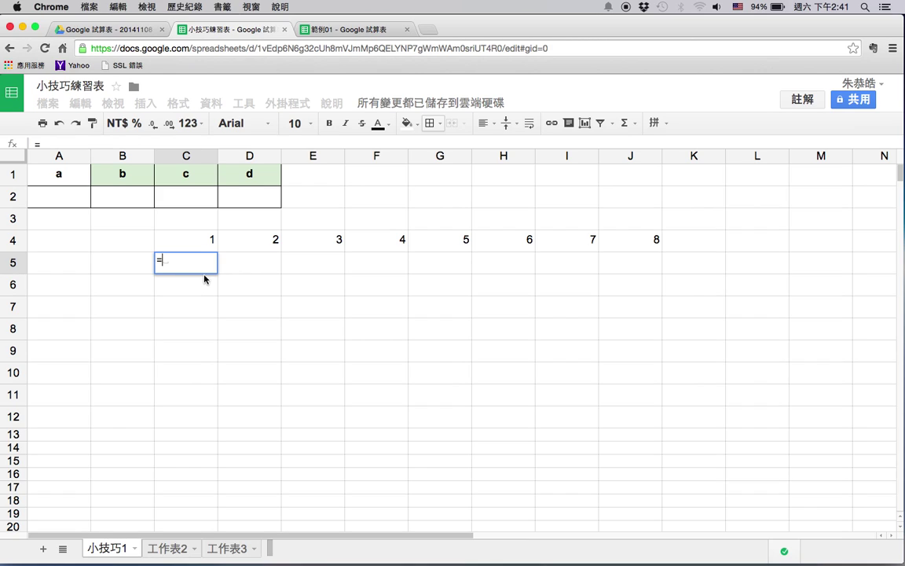
click(201, 246)
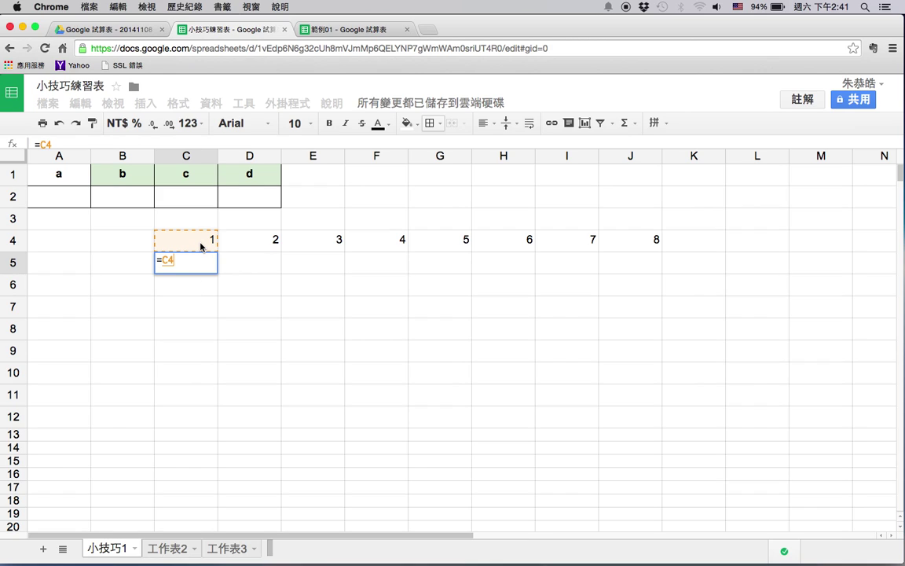
key(Return)
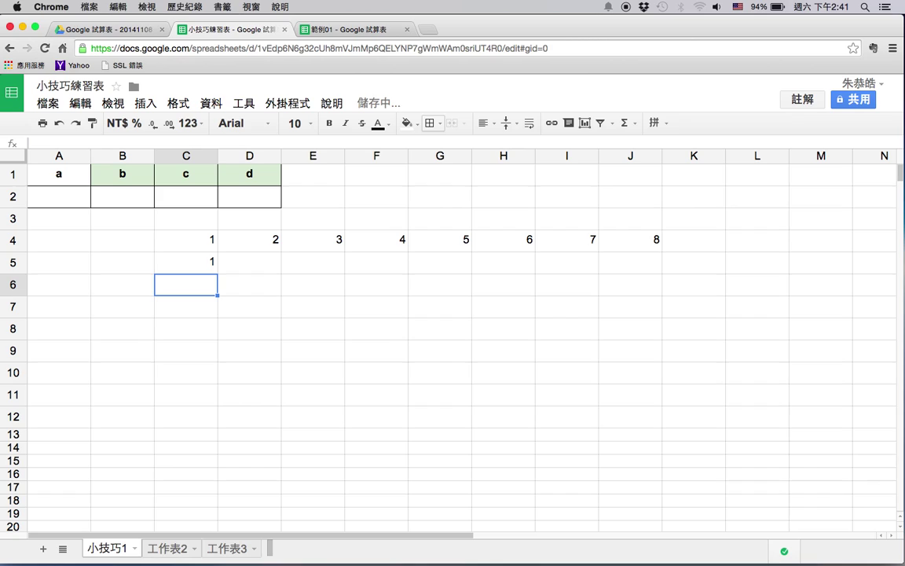
click(212, 239)
click(200, 264)
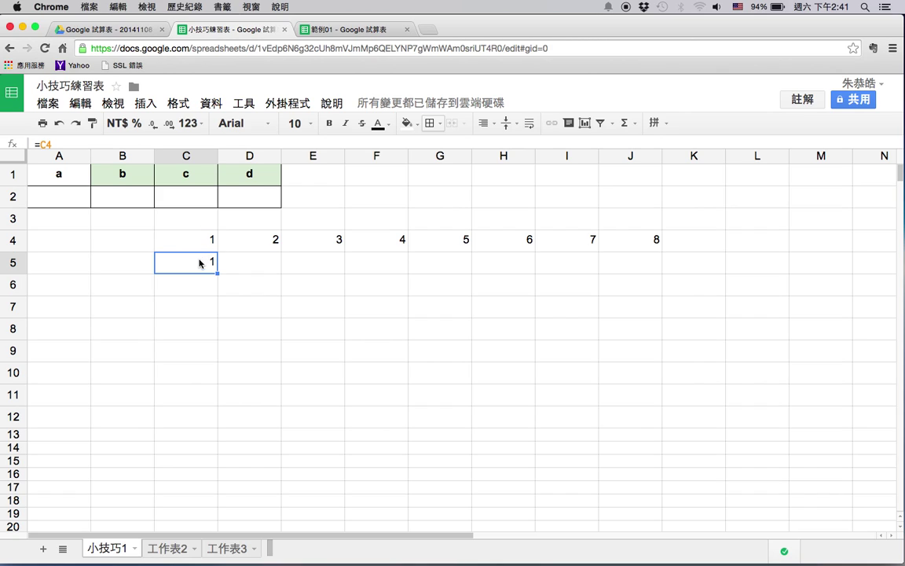
- Set the value of cell C4 to 3, and change it to 5
click(206, 242)
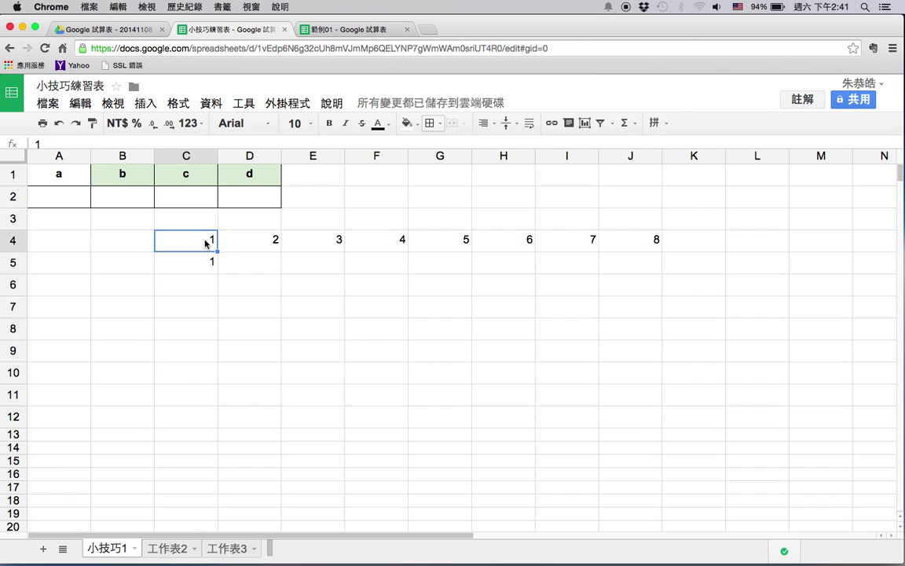
text(3)
key(Return)
key(Up)
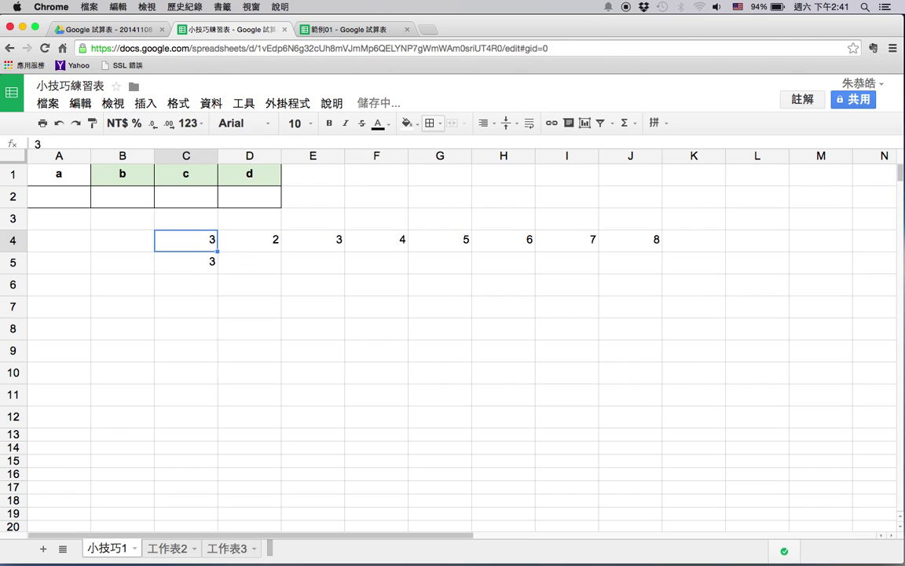
text(5)
key(Tab)
key(Left)
- Replace the content of cell C4 with the text gg, and select the linked cell C5
text(g)
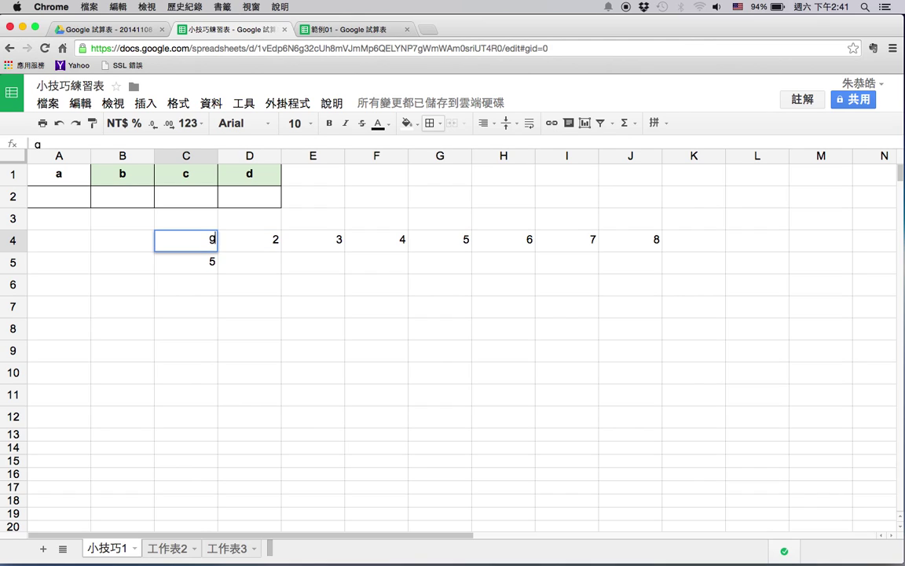
text(g)
key(Return)
key(Up)
key(Right)
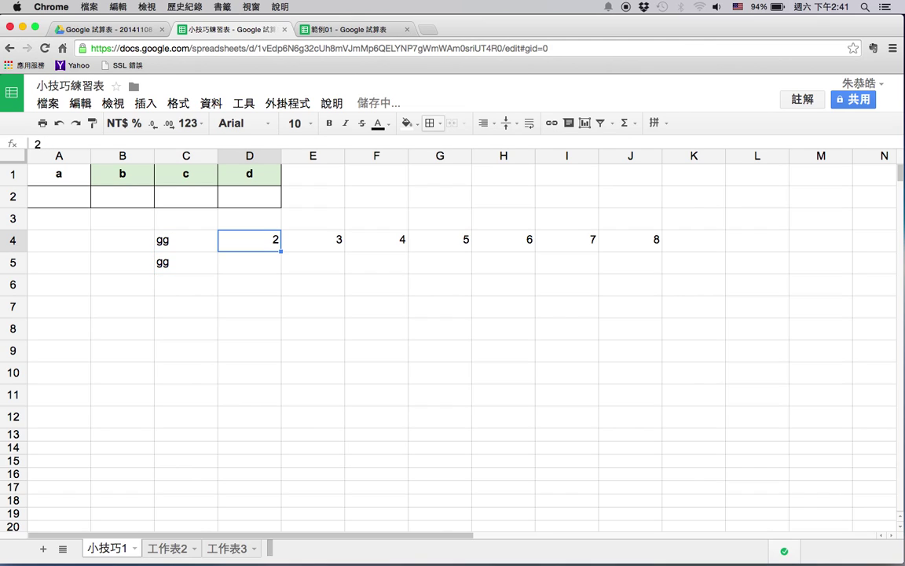
key(Left)
key(Down)
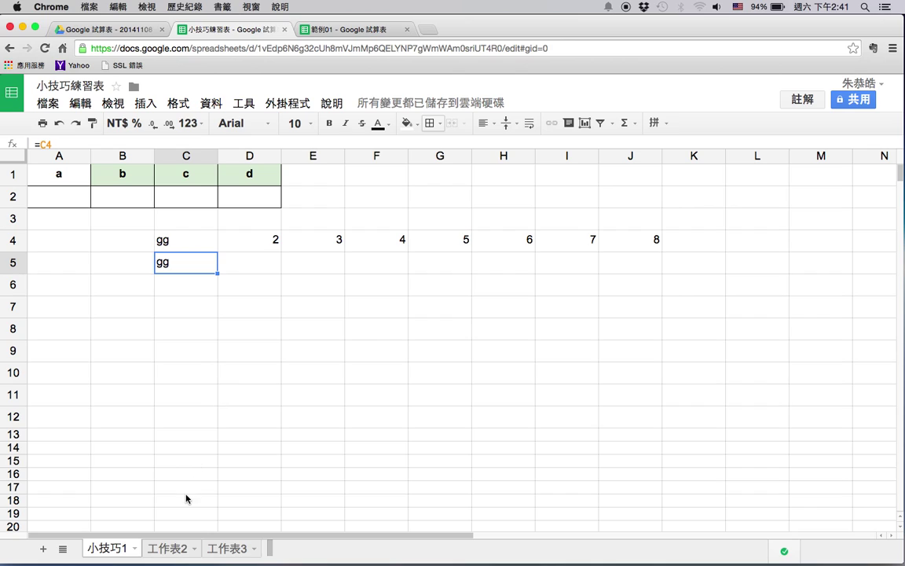
- Enter the cross-sheet formula ='小技巧1'!C4 in cell B2 of sheet 工作表2, and select cell B4
click(177, 550)
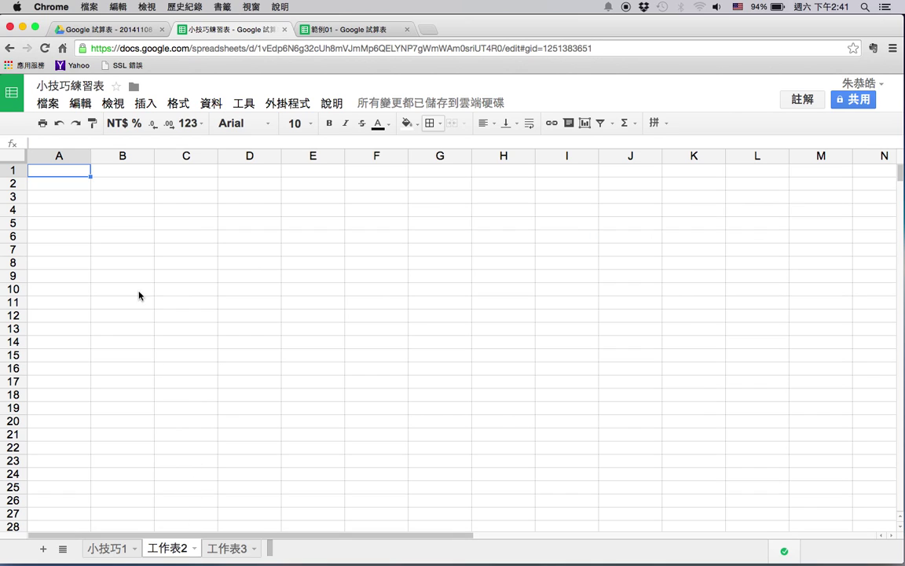
click(124, 187)
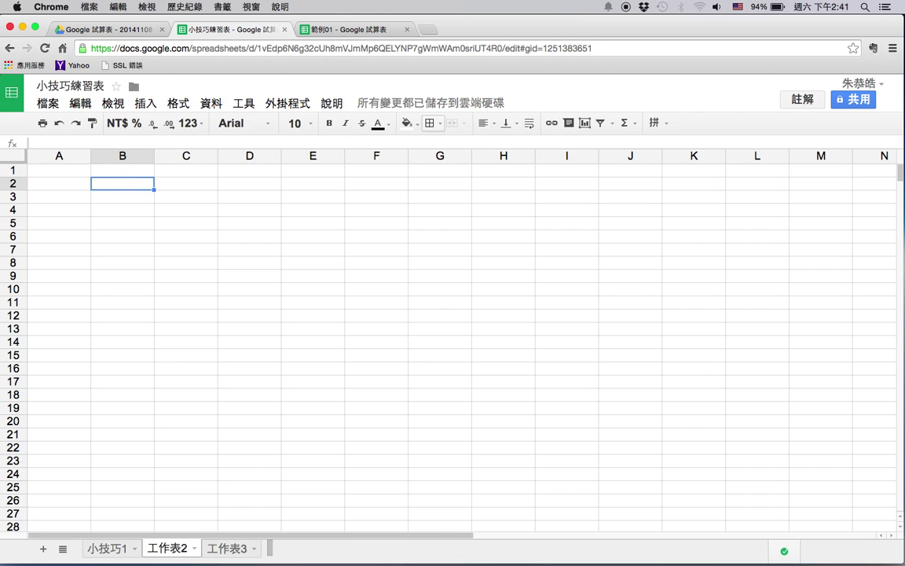
text(=)
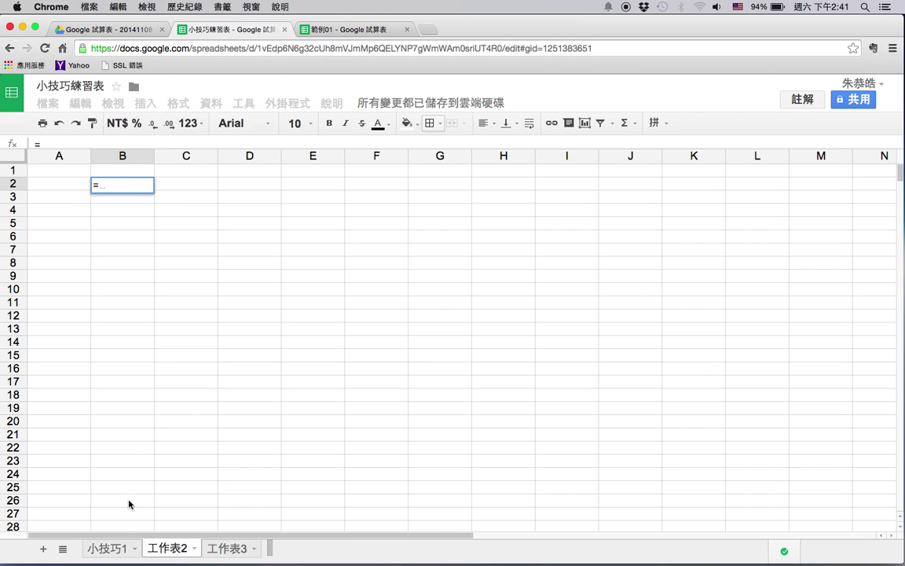
click(115, 550)
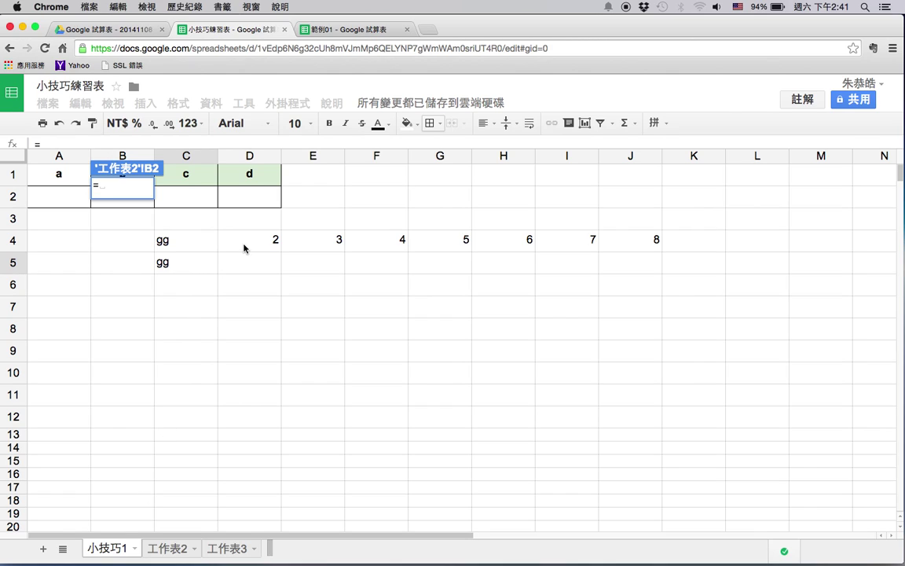
click(197, 242)
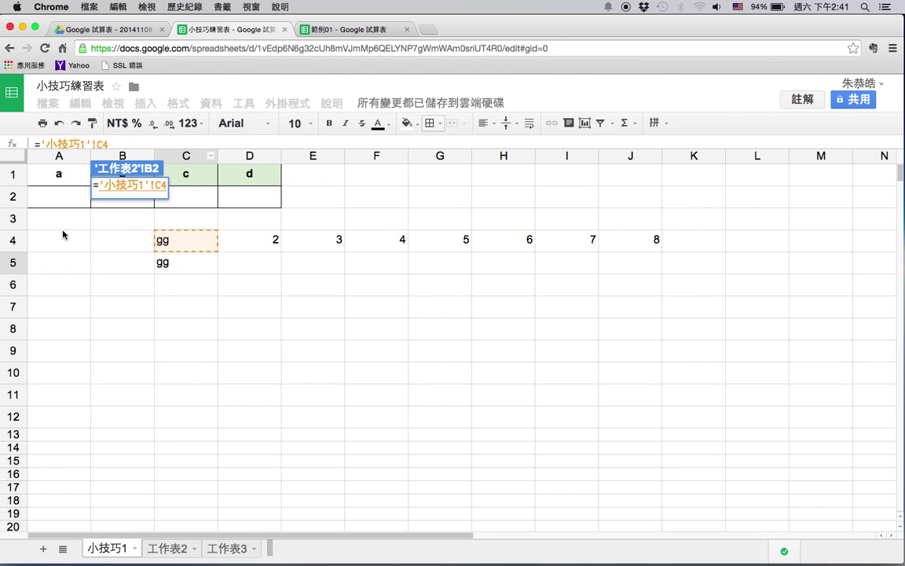
key(Return)
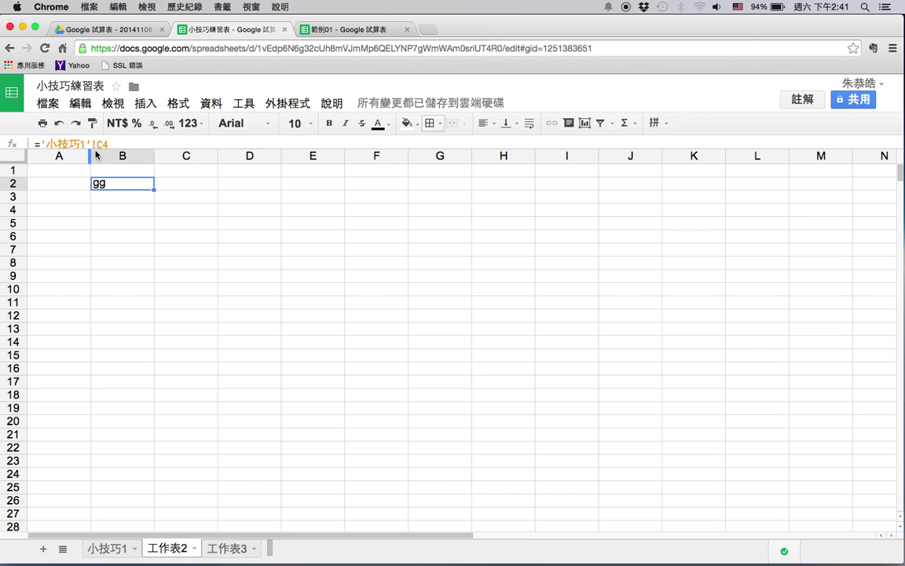
click(122, 211)
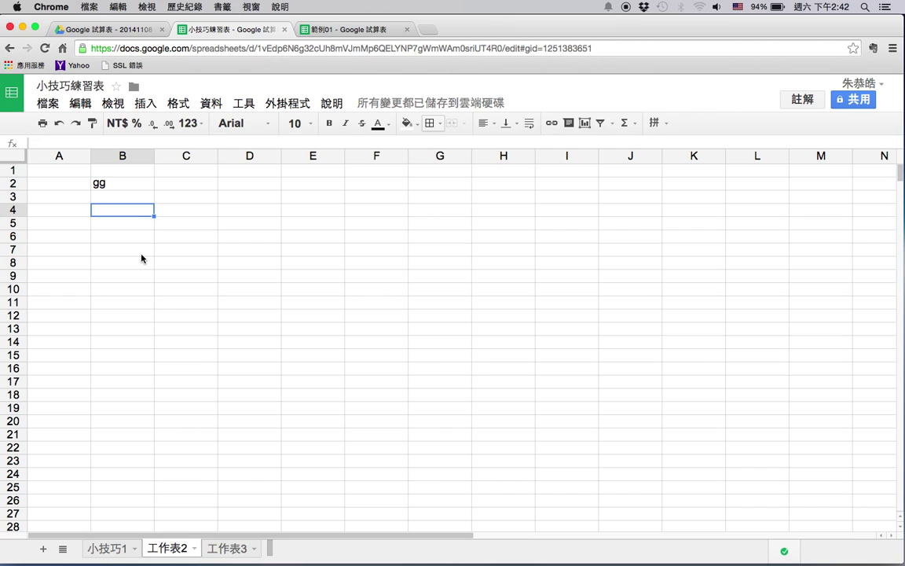
- View the 紀錄表 and 總表 sheets of the 範例01 spreadsheet, and return to 小技巧練習表
click(306, 30)
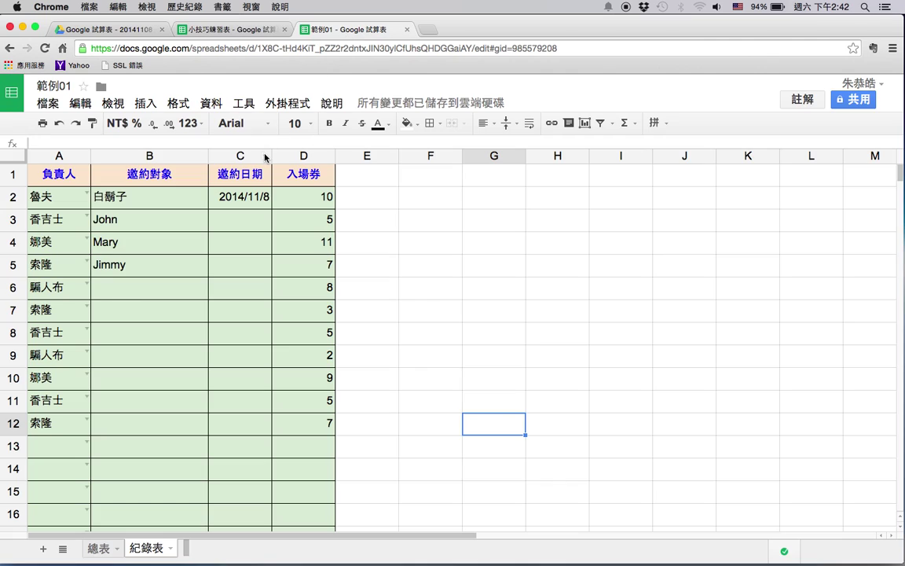
click(99, 549)
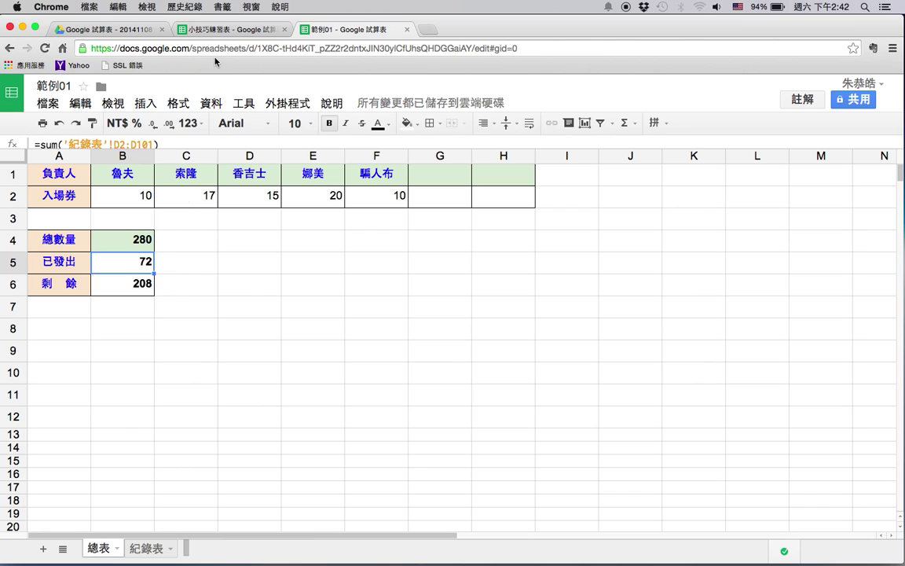
click(205, 32)
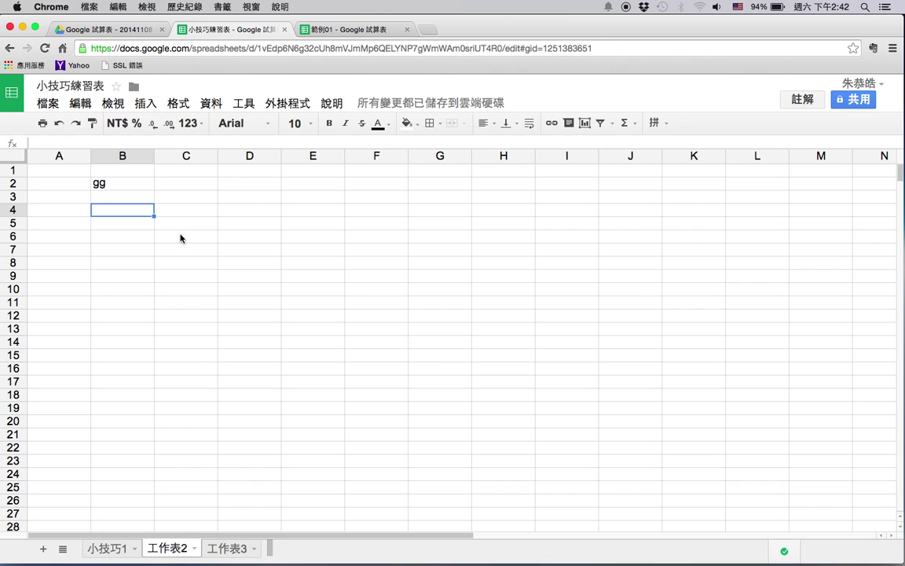
- Enter the numbers 1, 2, 3 and 4 down cells B4 to B7 of 工作表2
text(1)
key(Return)
text(2)
key(Tab)
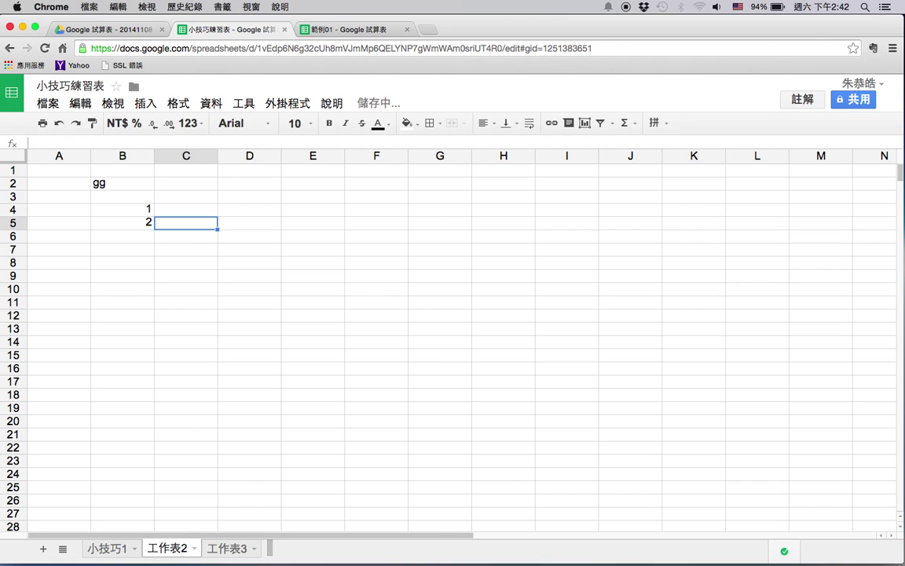
click(123, 223)
key(Return)
text(3)
key(Return)
text(4)
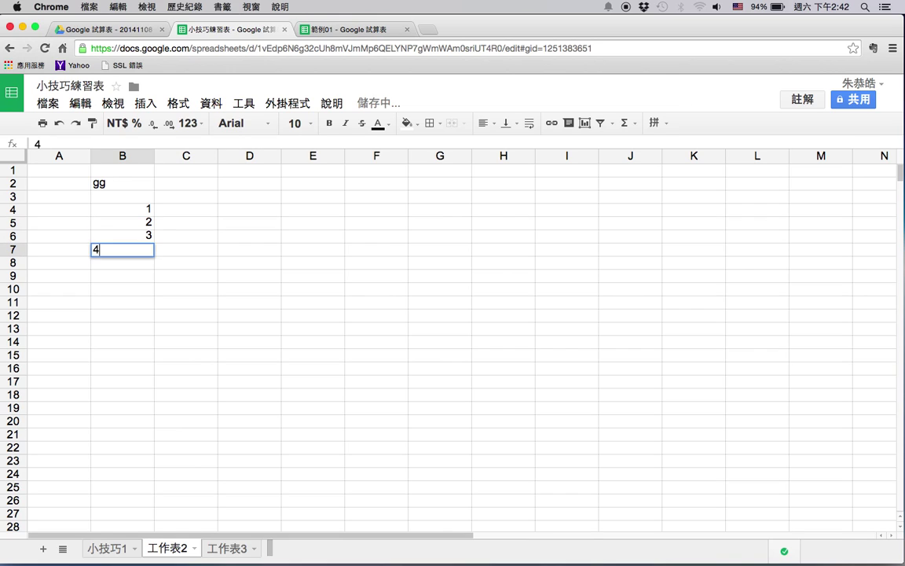
key(Return)
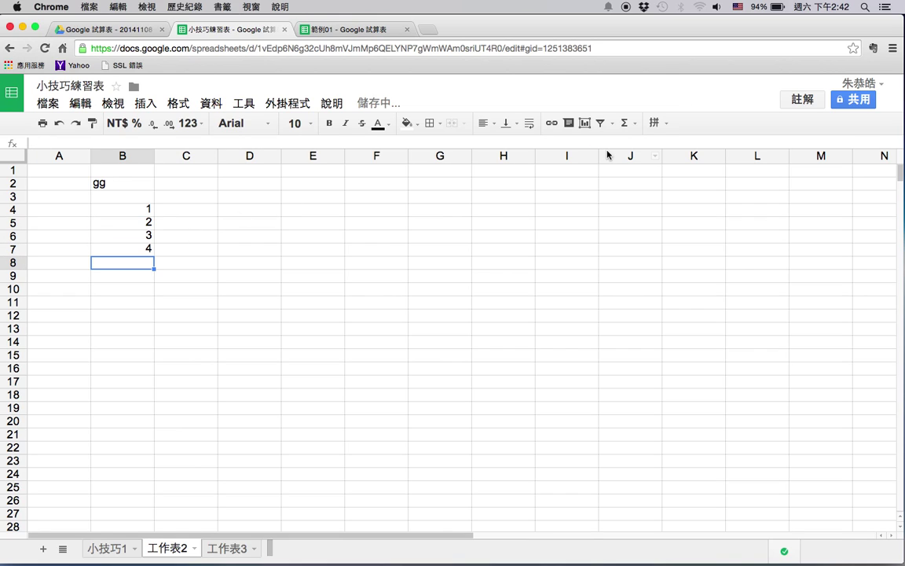
- Insert a SUM function of B4:B7 in cell B8, and inspect its range reference
click(633, 126)
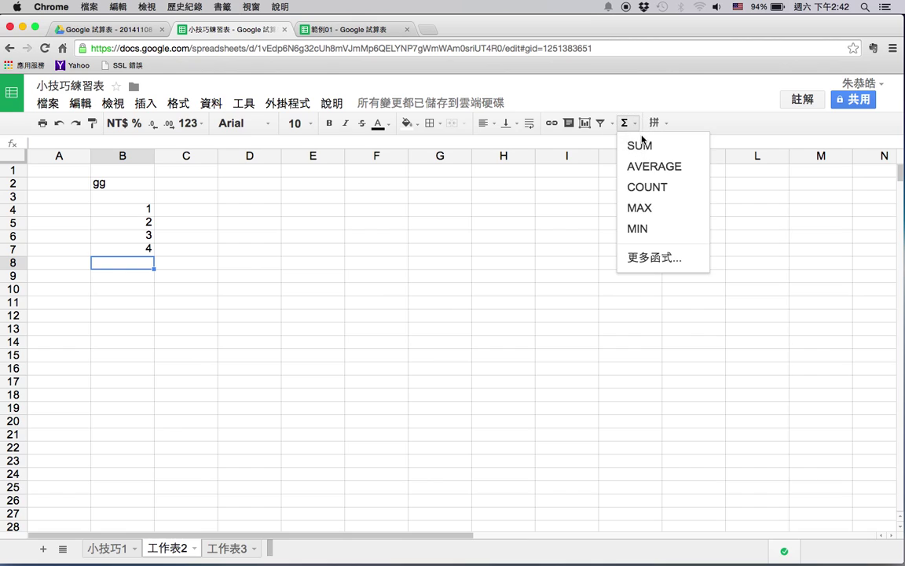
click(640, 145)
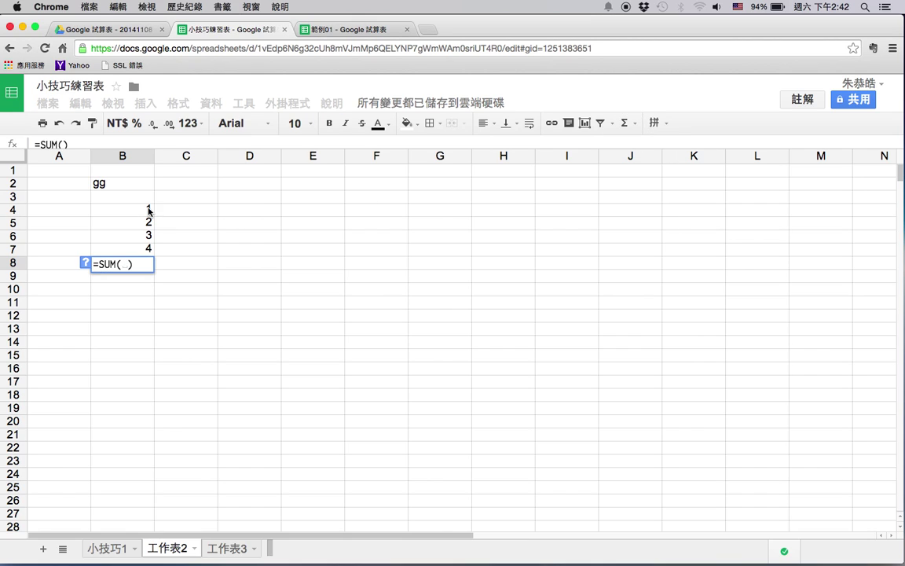
drag(149, 209, 146, 247)
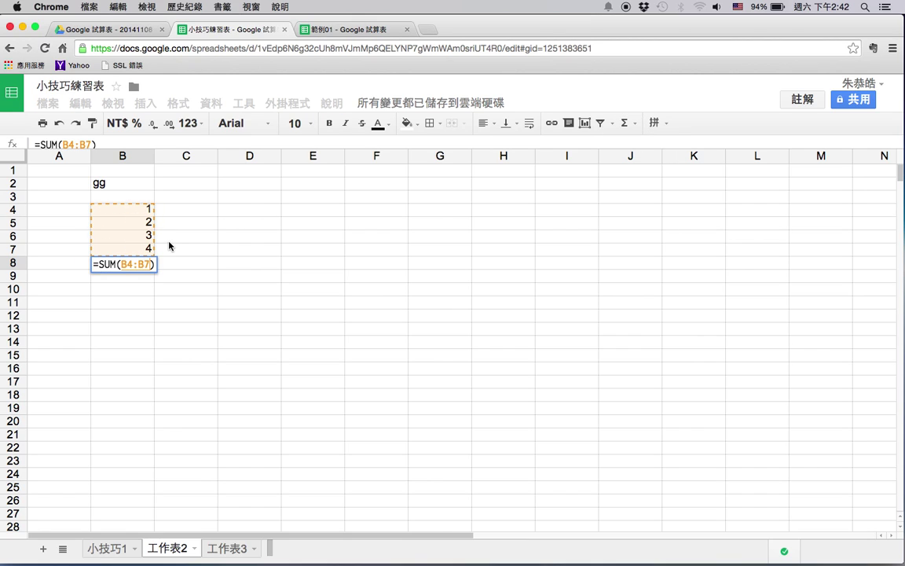
key(Return)
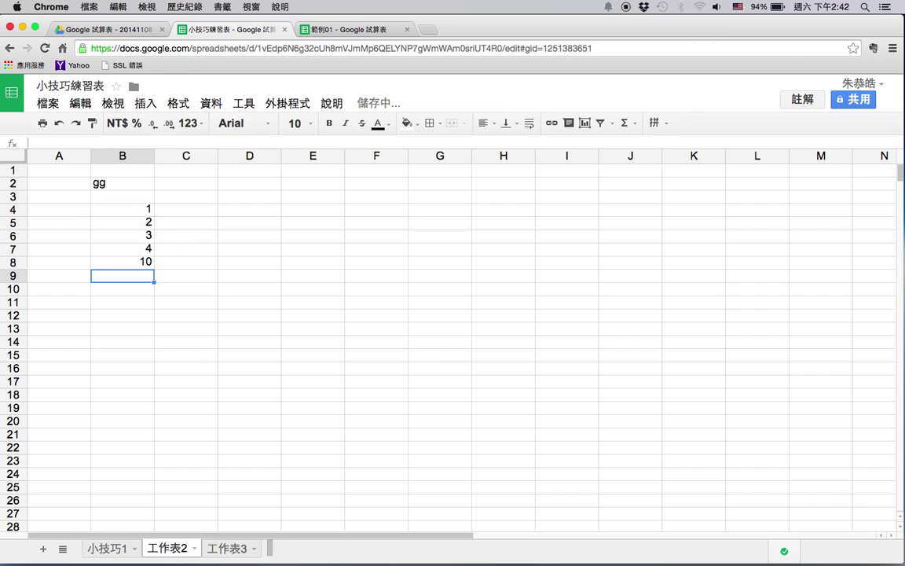
click(138, 262)
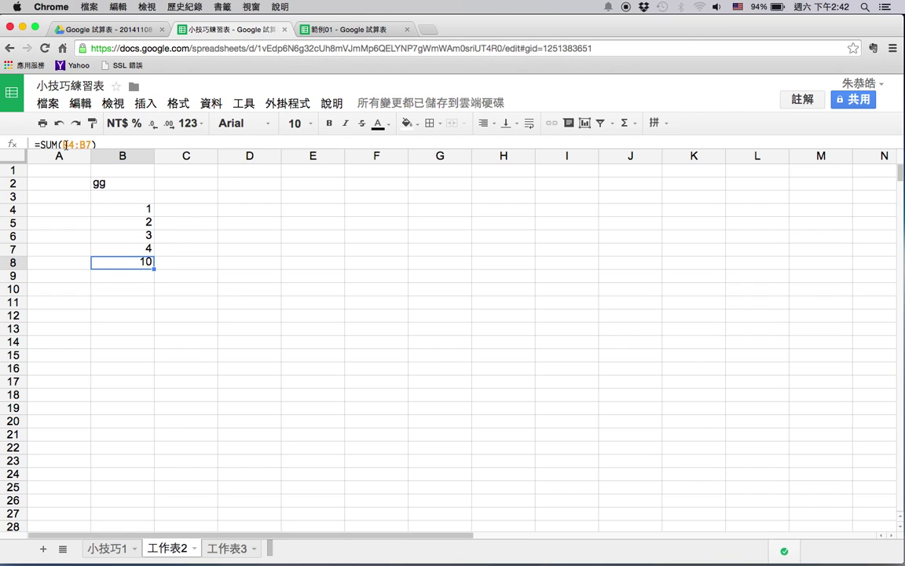
click(64, 144)
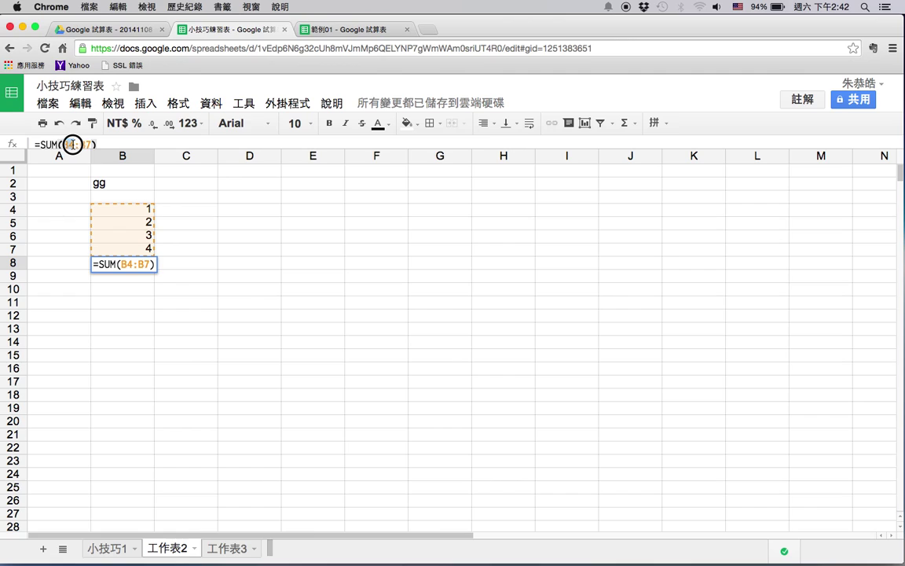
double_click(80, 145)
key(Return)
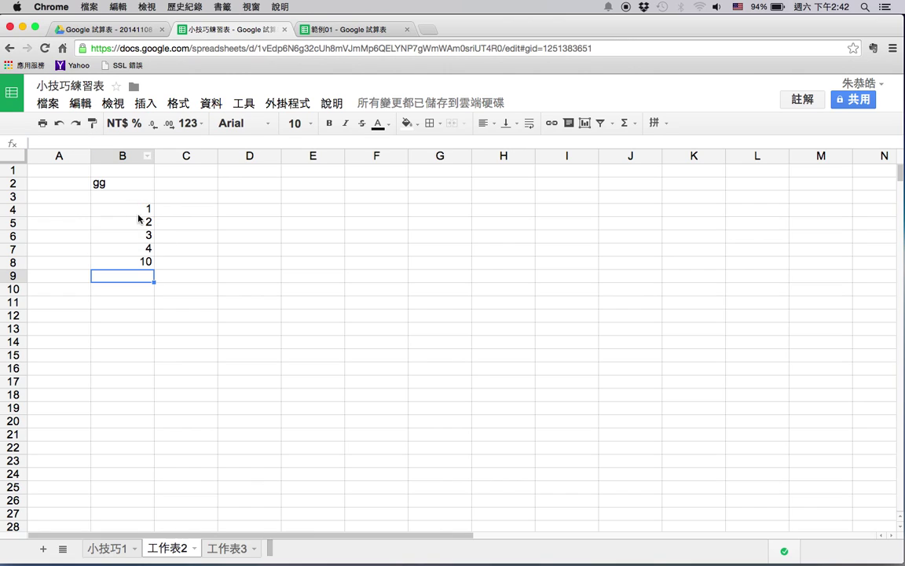
- Enter the label 加總 in cell A8 beside the sum
click(117, 259)
click(72, 252)
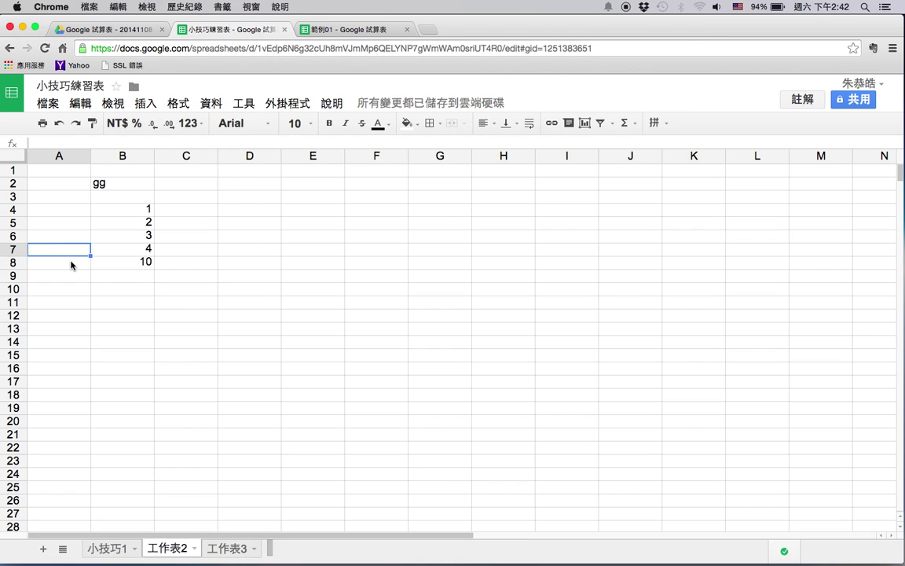
click(72, 265)
text(加總)
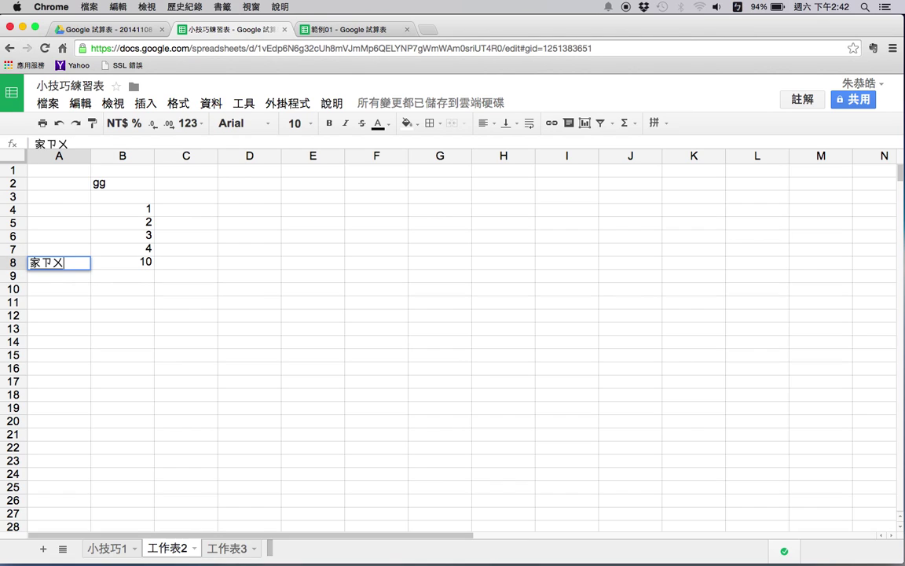
key(Return)
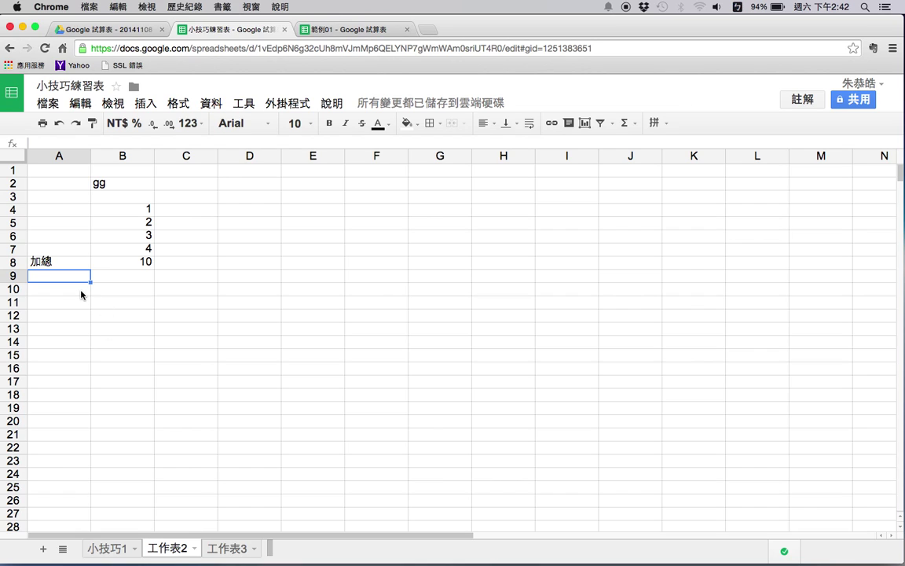
- Enter the label 相減 in cell A10, and select cell B10 beside it
key(Return)
key(Return)
text(香ㄐㄧㄢ)
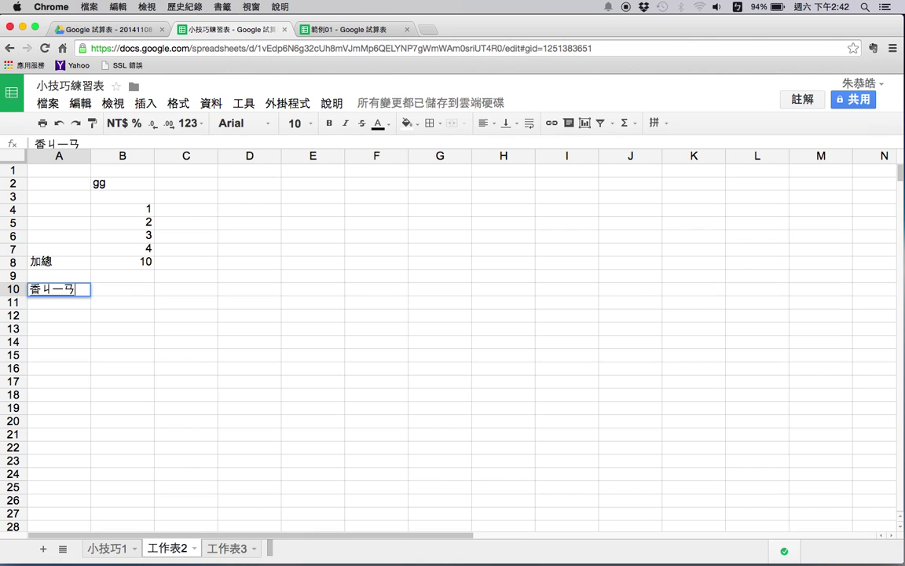
text(ˇ)
key(Return)
key(Return)
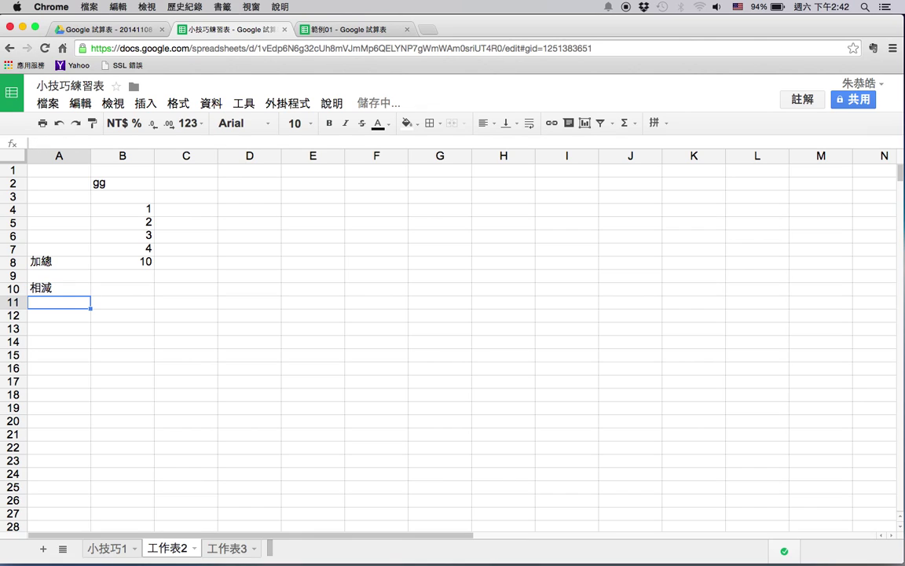
click(150, 279)
click(148, 288)
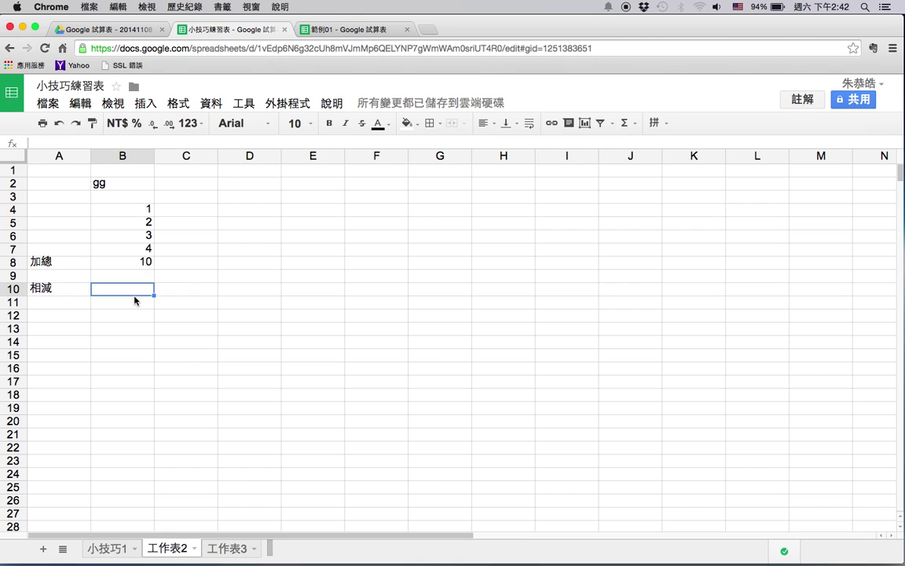
- Enter the subtraction formula =B8-B9 in cell B10 of 工作表2
text(=)
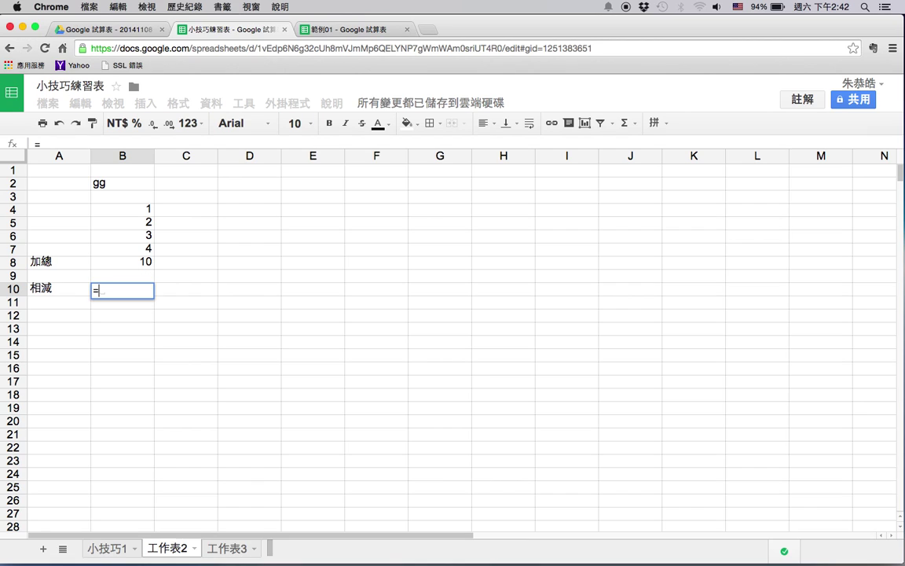
click(144, 264)
text(-)
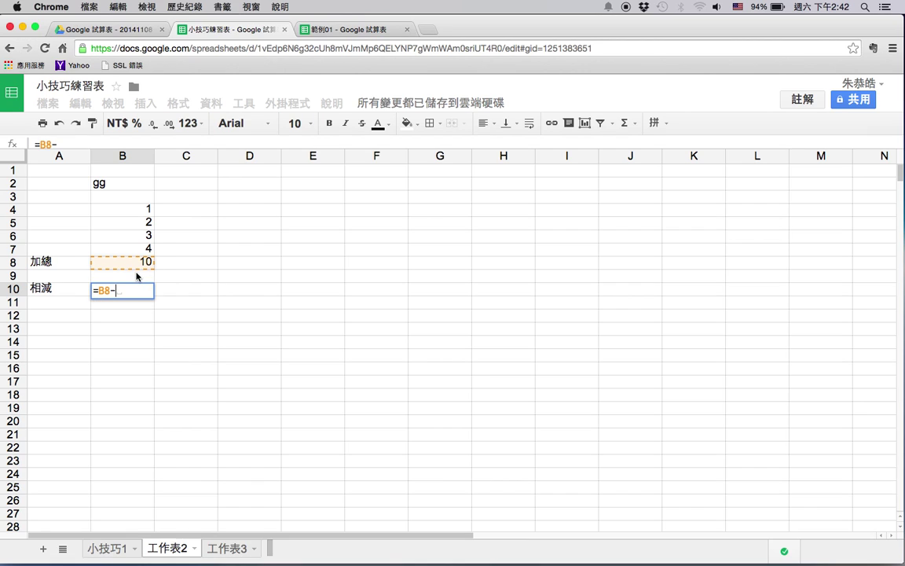
click(137, 278)
key(Return)
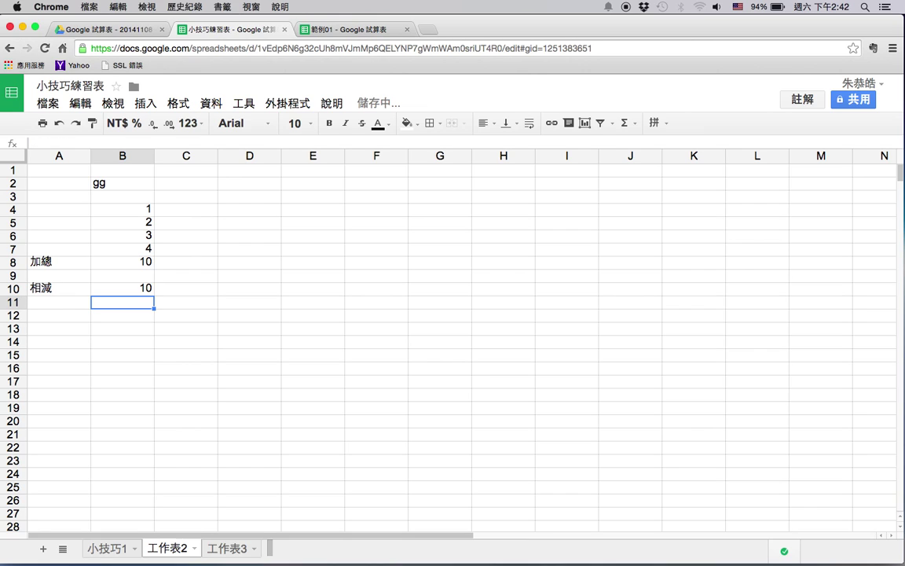
- Test the subtraction formula by entering 1, 2, 3 and finally 4 in cell B9
click(148, 275)
text(1)
key(Tab)
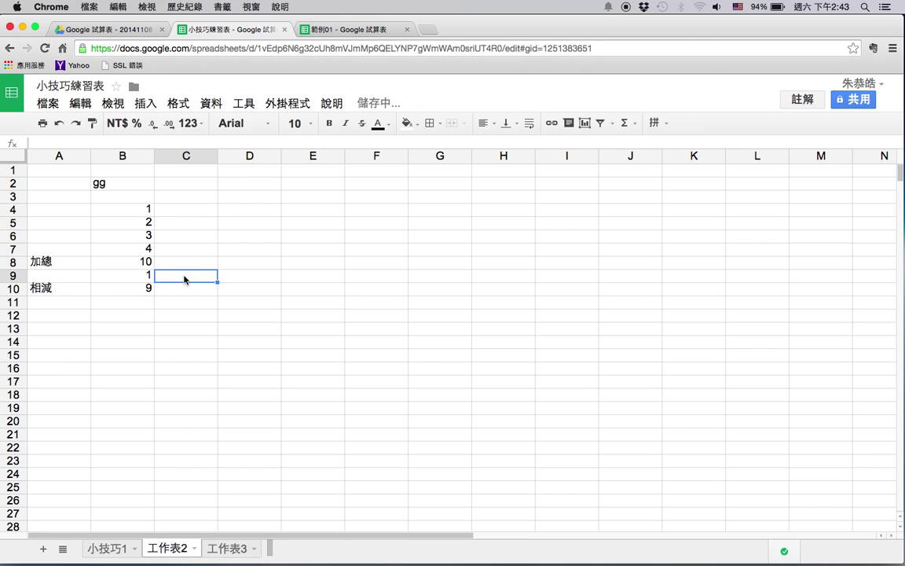
click(149, 276)
text(2)
key(Tab)
click(150, 277)
text(3)
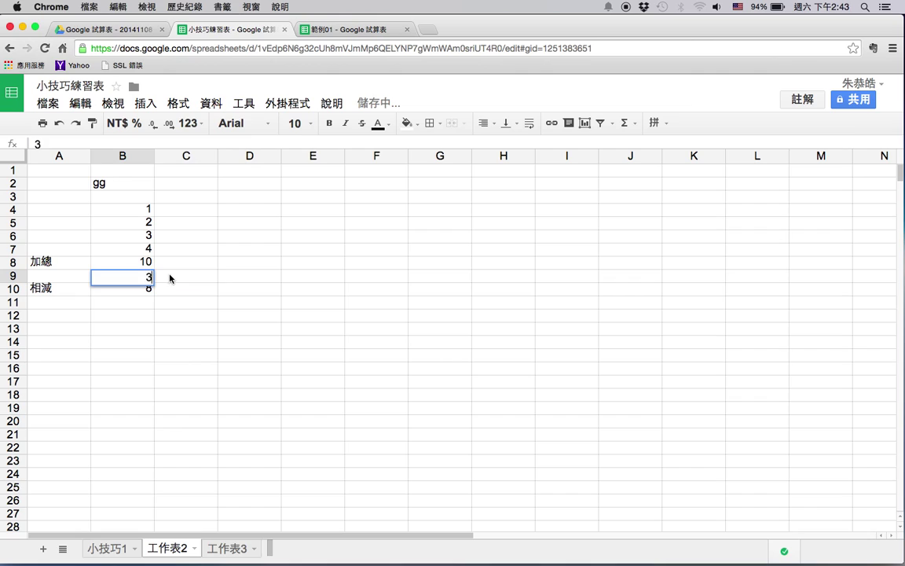
key(Tab)
click(149, 277)
text(4)
key(Tab)
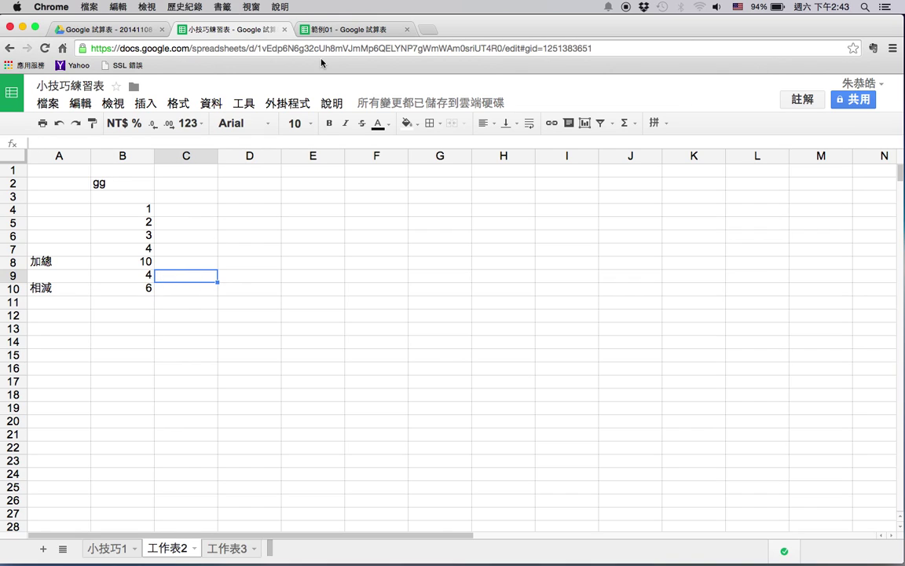
- In the 範例01 spreadsheet, inspect cells B6 and B5 of 總表 and the dropdown options in cell A8 of 紀錄表
click(305, 29)
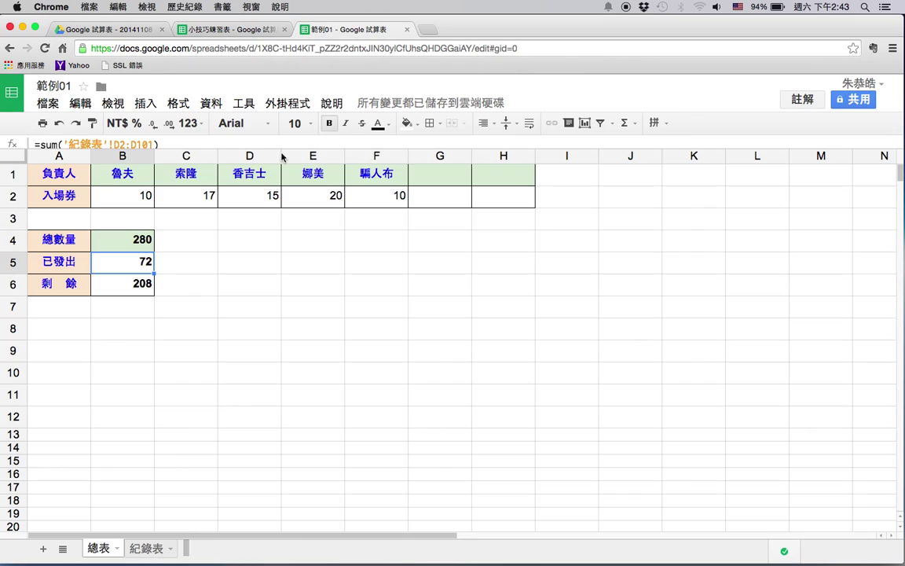
click(140, 283)
click(138, 261)
click(142, 548)
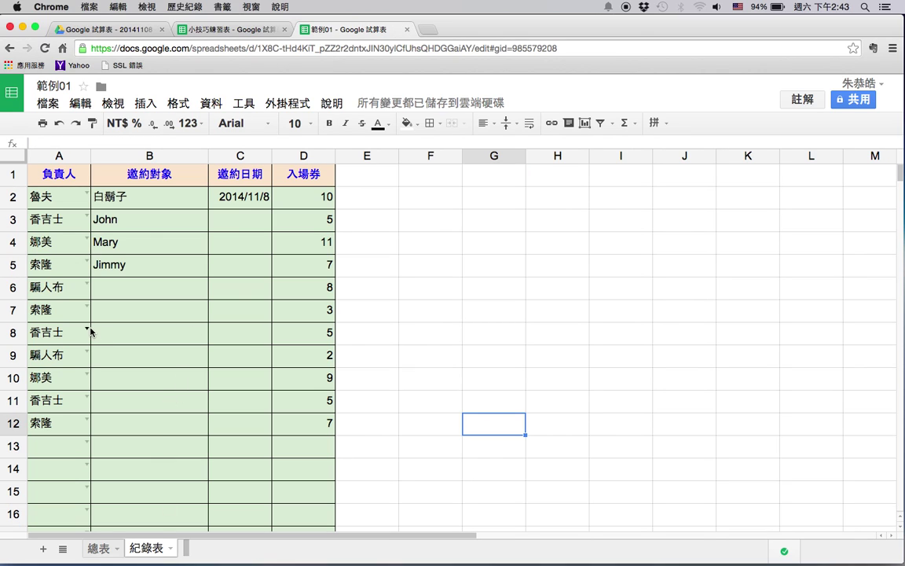
click(87, 333)
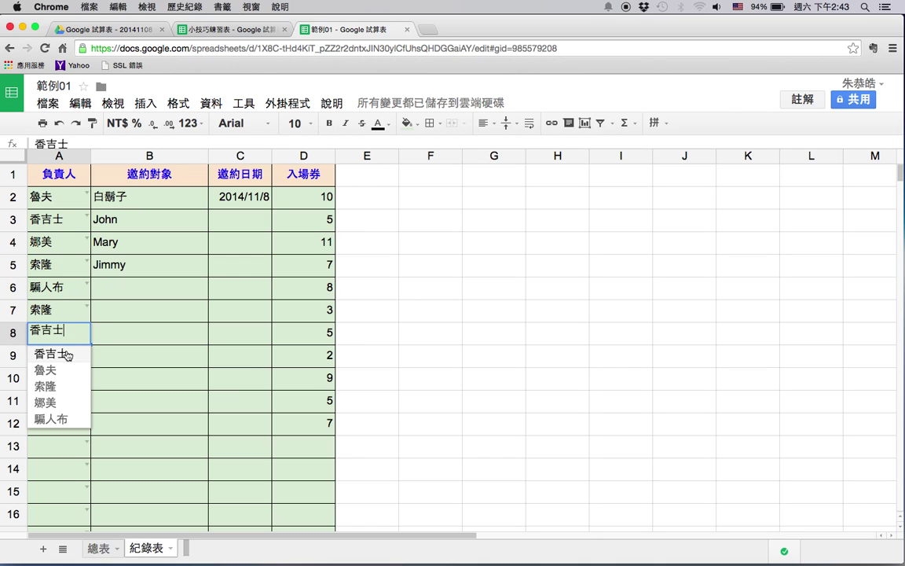
click(129, 330)
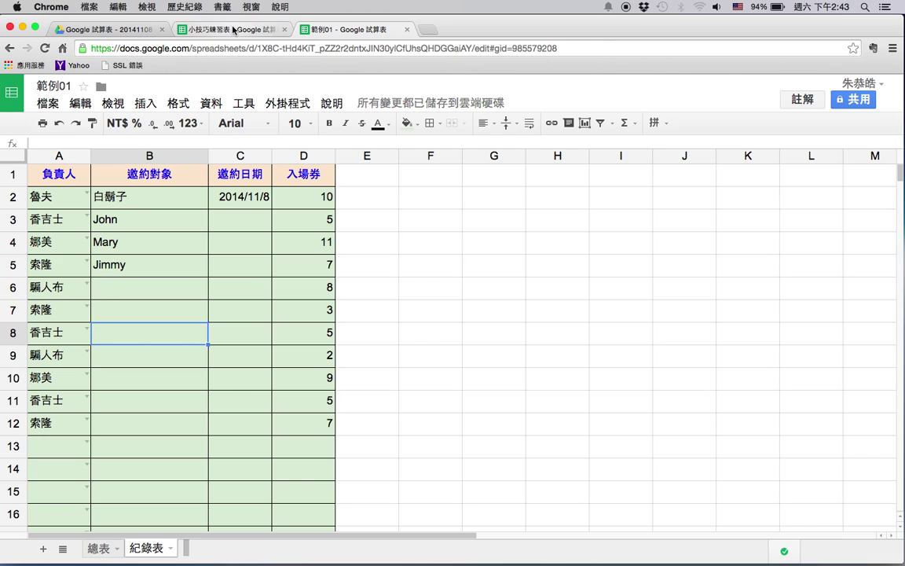
- Return to the 小技巧練習表 spreadsheet and rename the sheet 工作表3 to 下拉式選單
click(212, 29)
click(243, 249)
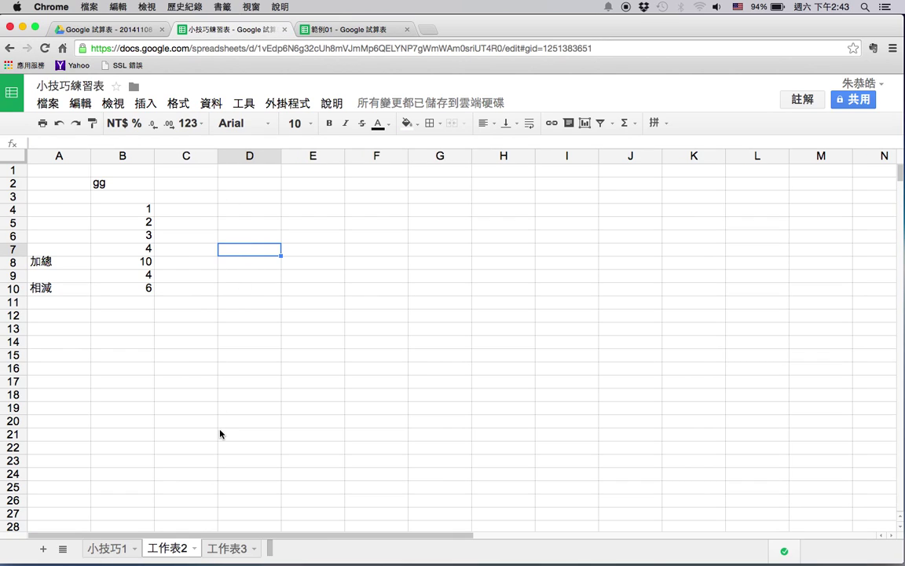
click(236, 548)
click(255, 553)
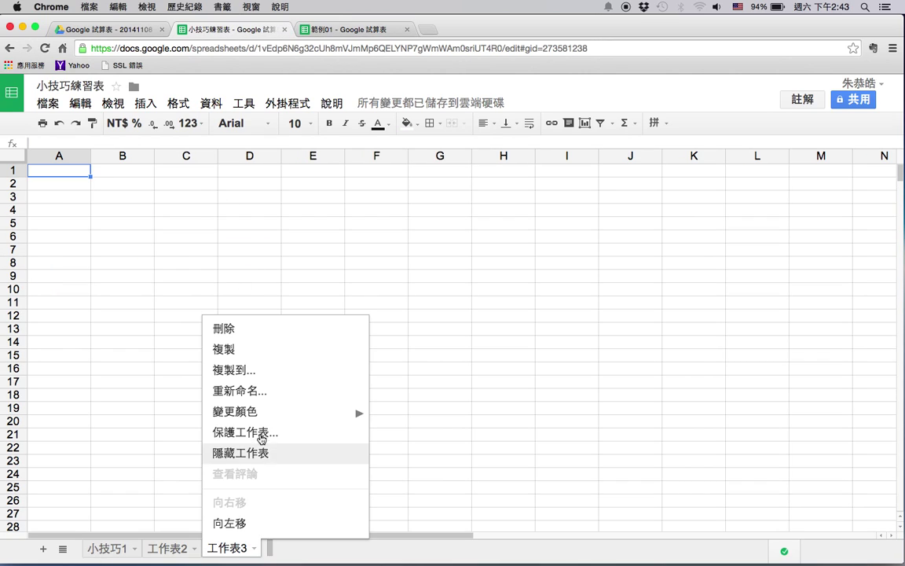
click(253, 391)
text(下)
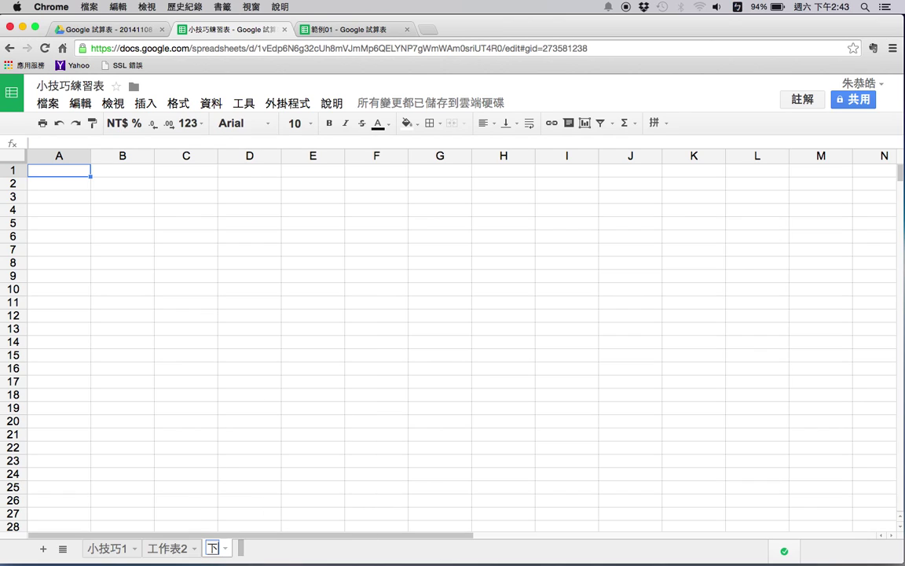
text(拉是)
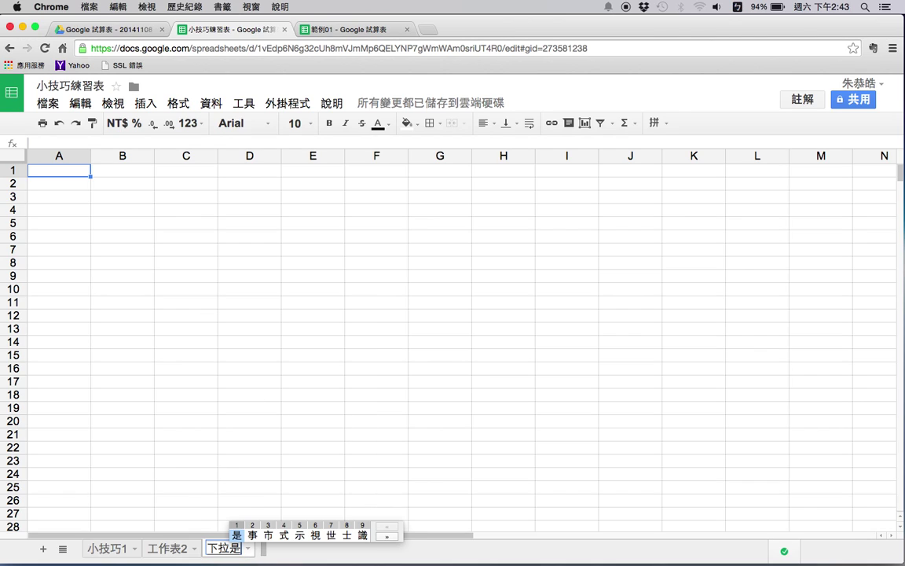
text(4)
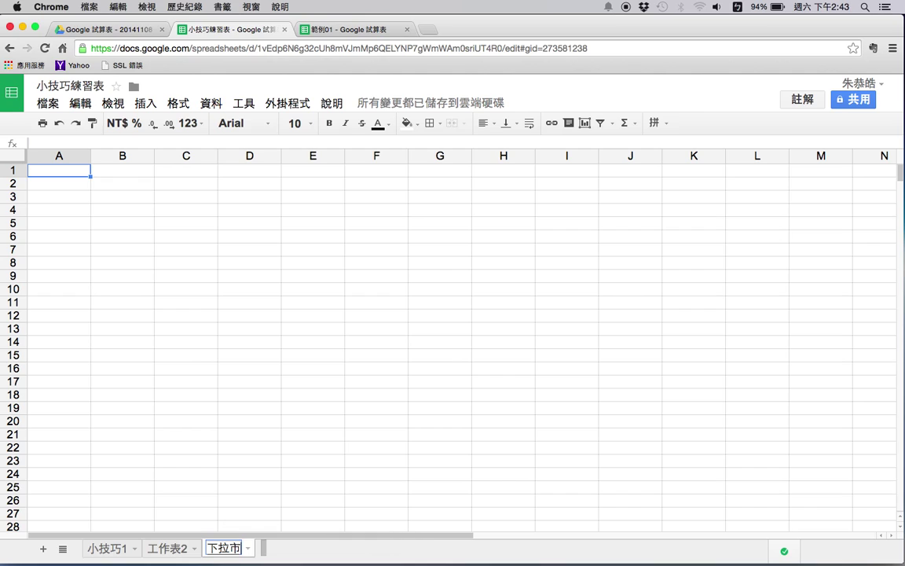
text(u;4)
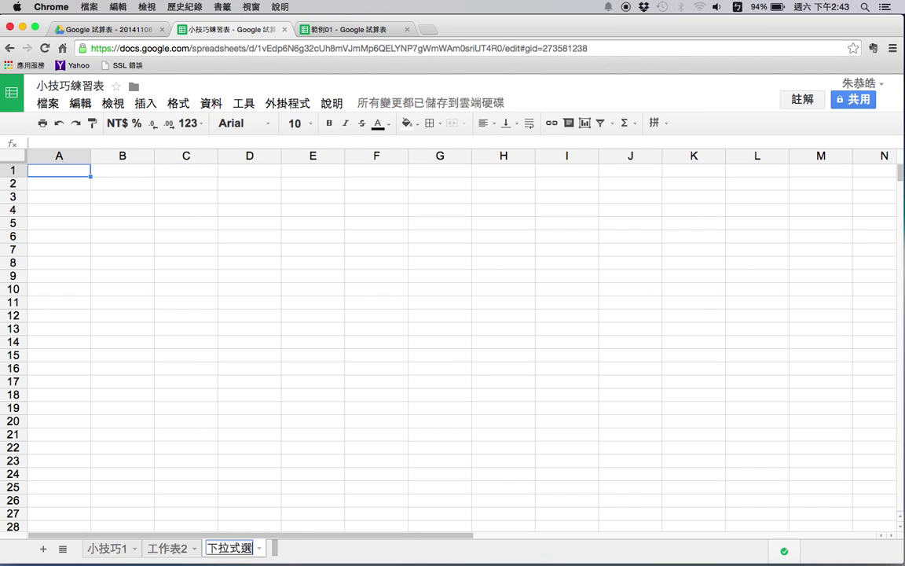
key(BackSpace)
key(BackSpace)
text(選單)
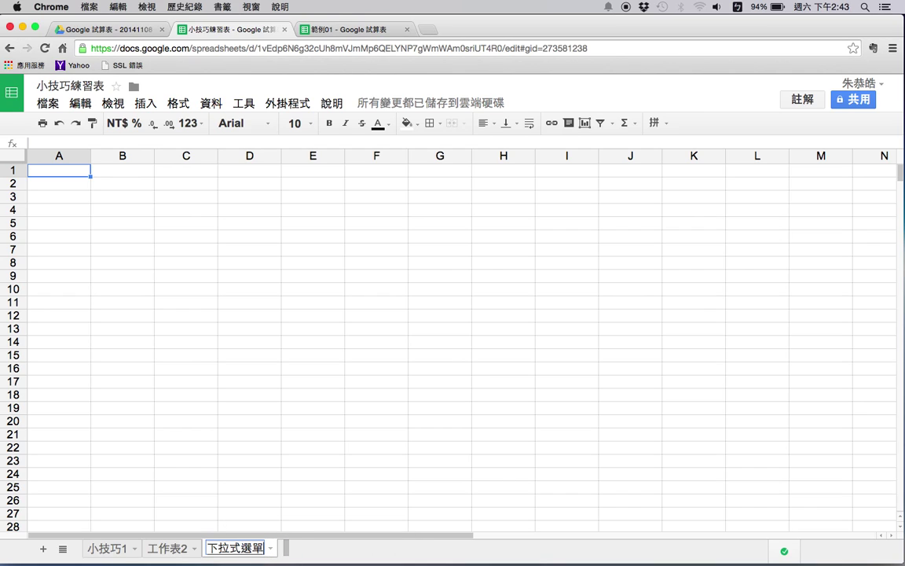
key(Return)
key(Return)
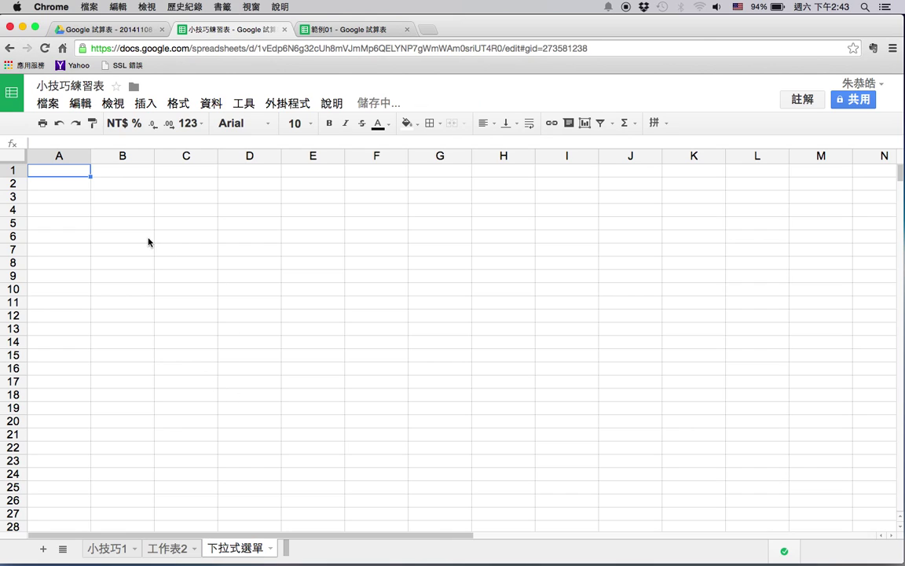
- Set the vertical alignment of all cells in the 下拉式選單 sheet to middle
click(18, 152)
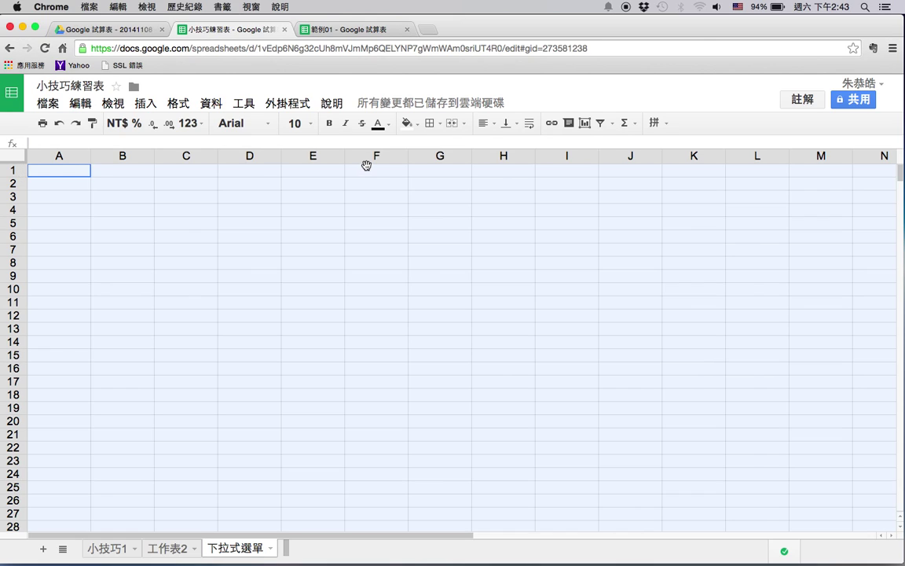
click(514, 123)
click(528, 144)
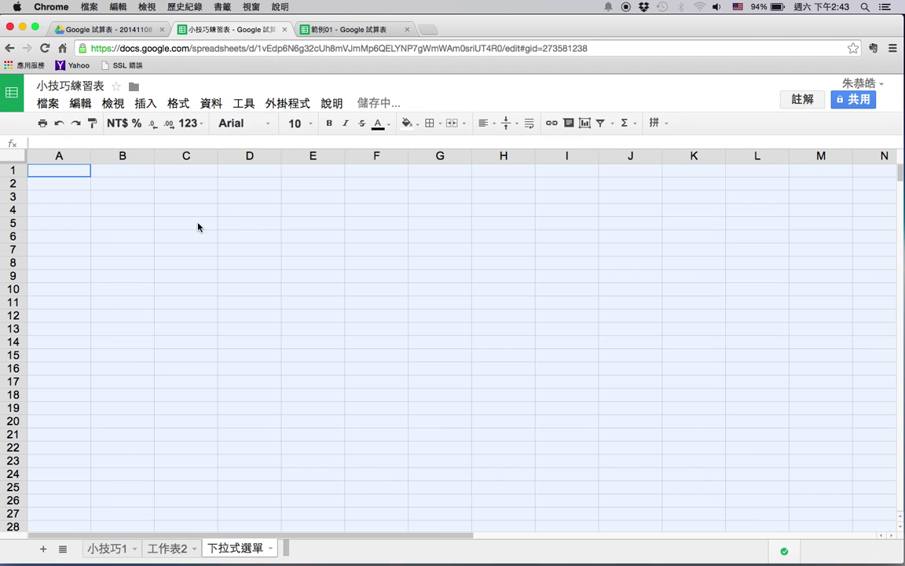
click(198, 224)
- Increase the height of rows 1 to 17 together in the 下拉式選單 sheet
click(13, 170)
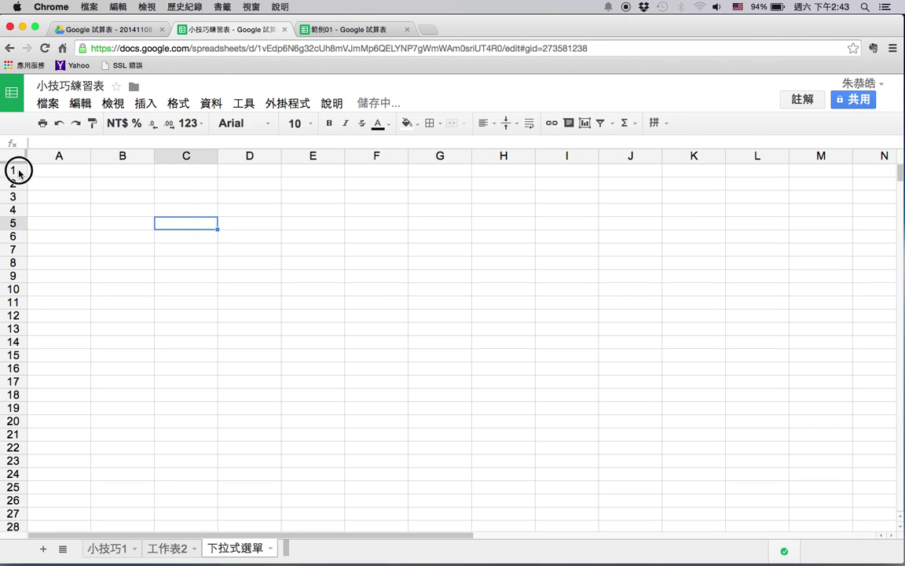
shift+click(16, 384)
drag(15, 389, 18, 396)
click(128, 283)
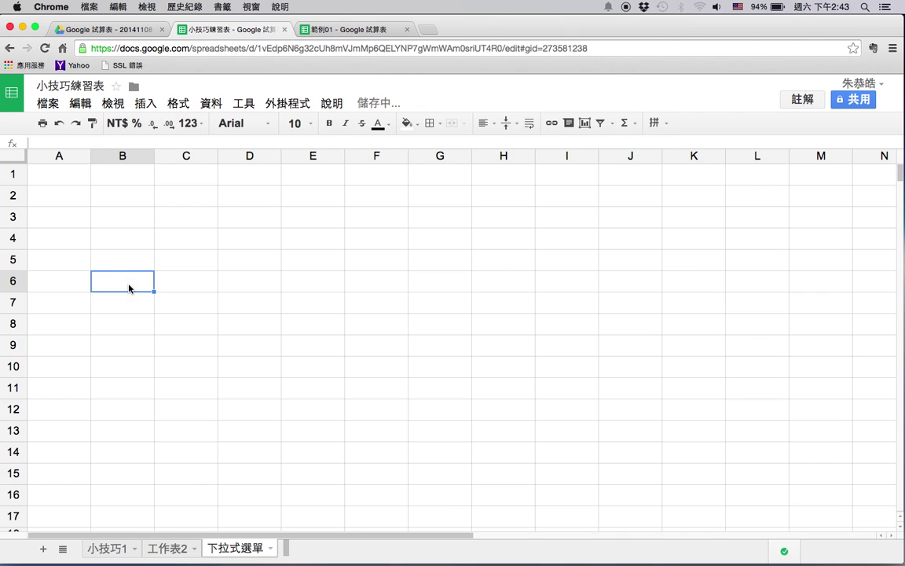
- Enter five sample people's names down cells D2 to D6 as the source list for the dropdown
click(120, 203)
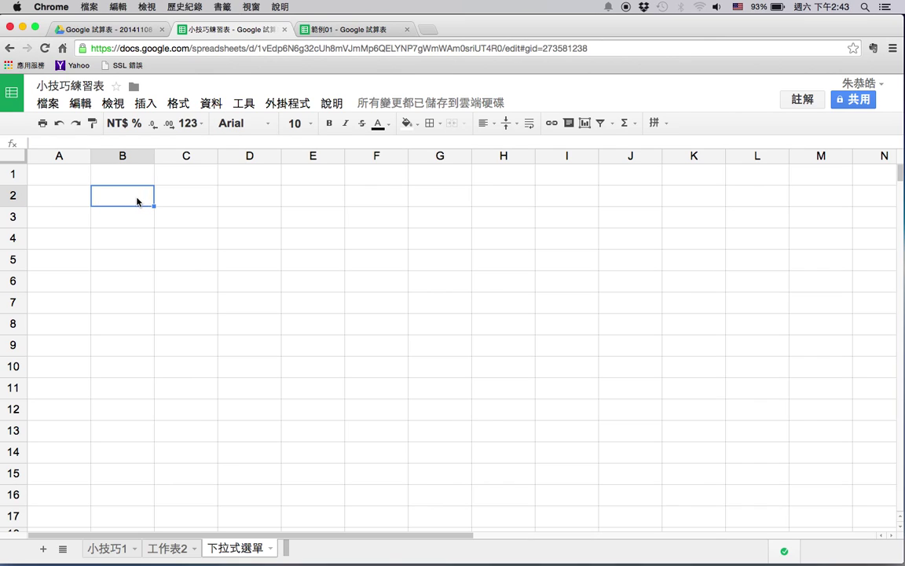
click(273, 204)
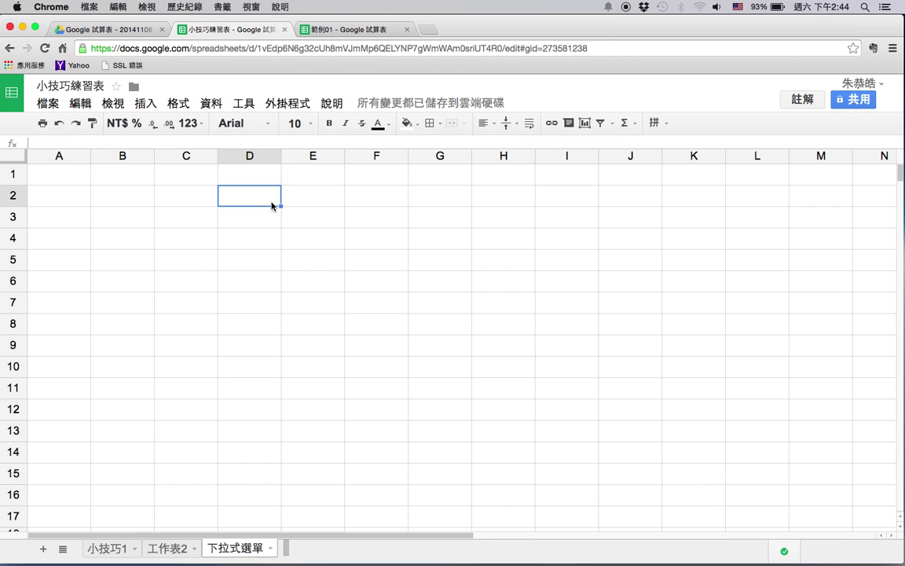
text(張)
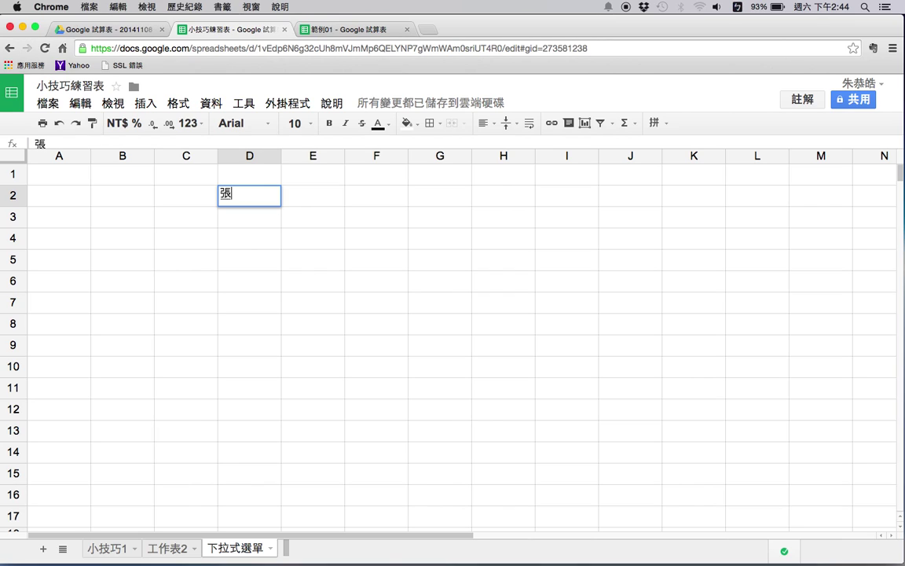
text(三)
key(Return)
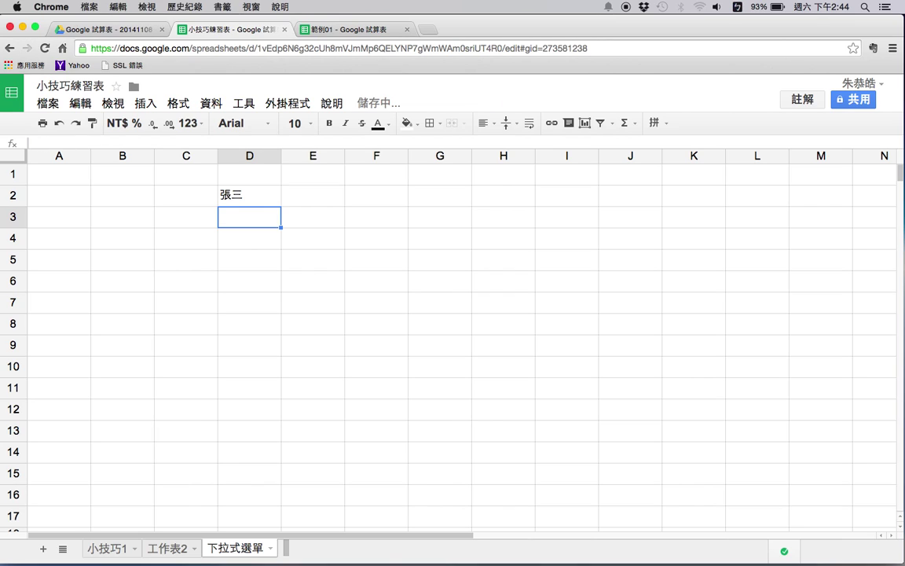
text(理四)
key(Down)
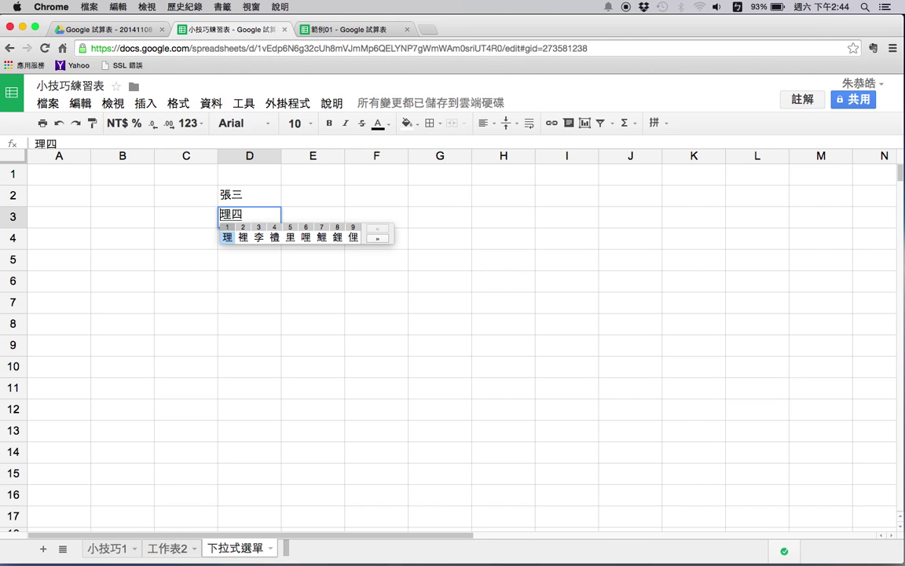
key(2)
key(Return)
text(王五)
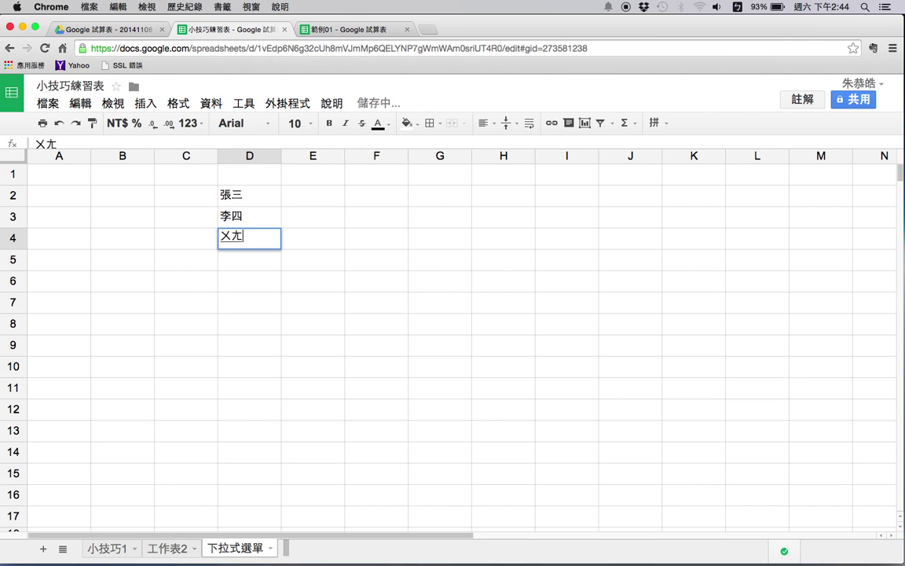
key(Return)
text(大頭)
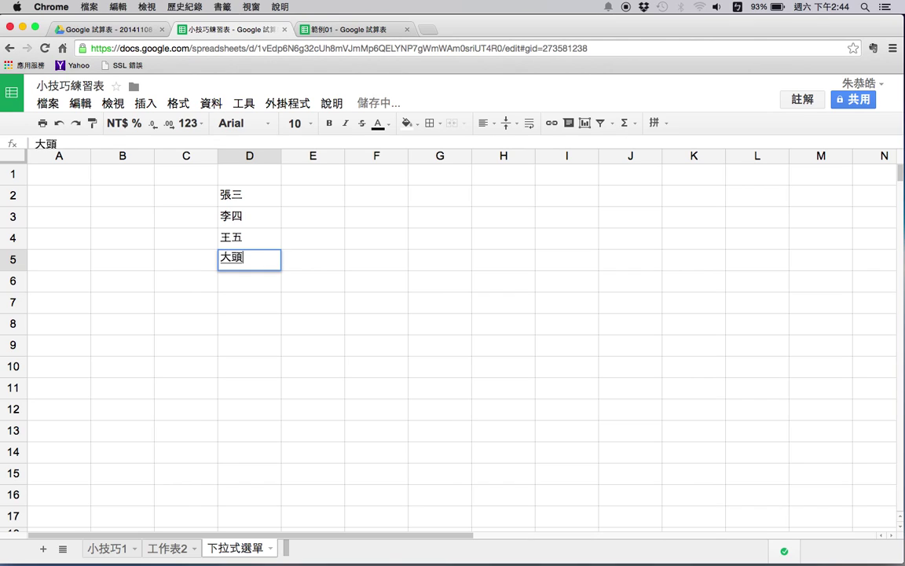
key(Return)
text(小美)
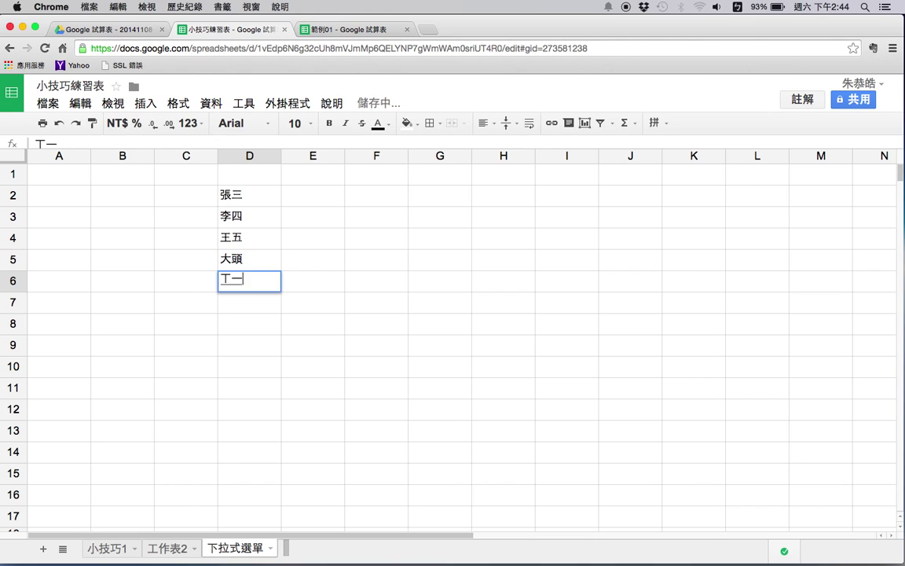
key(Return)
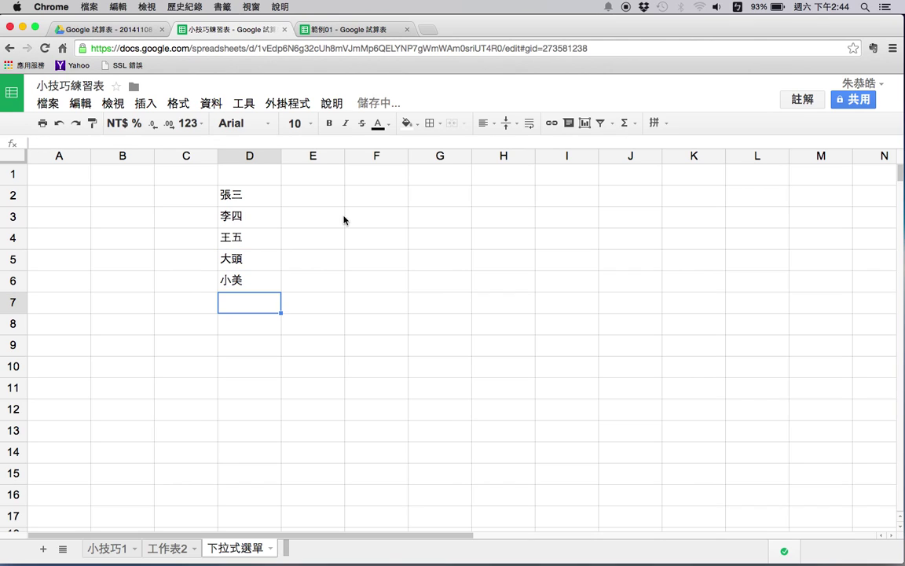
- Apply all borders and a light green fill to cell B2
click(148, 197)
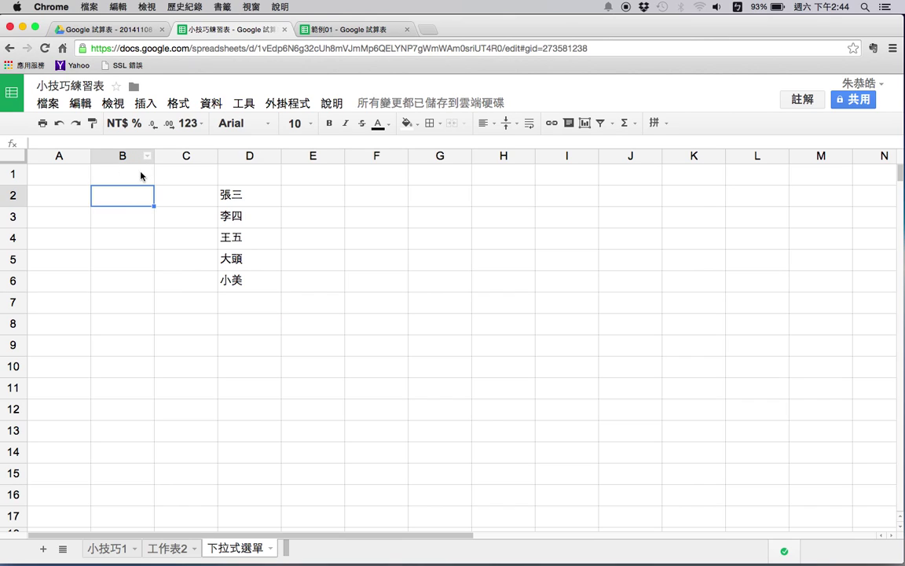
click(431, 123)
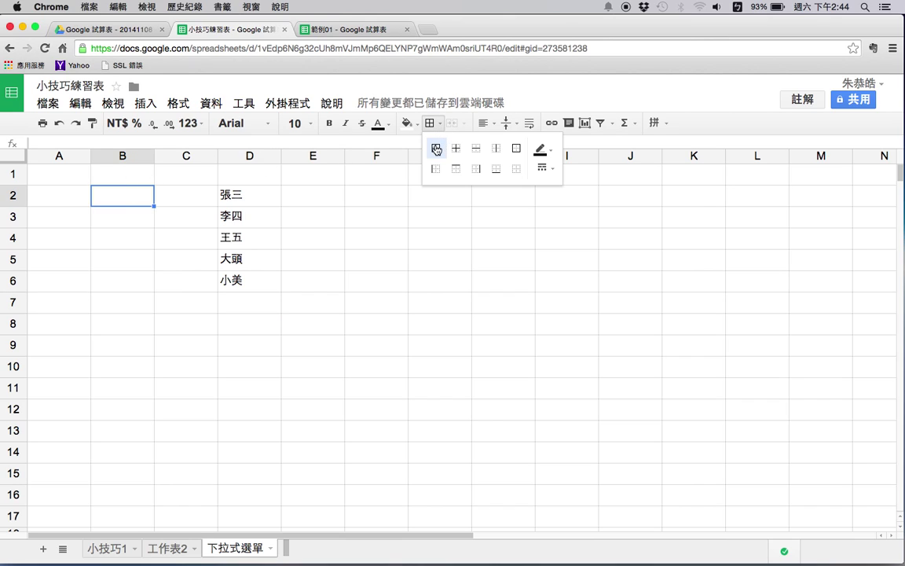
click(437, 149)
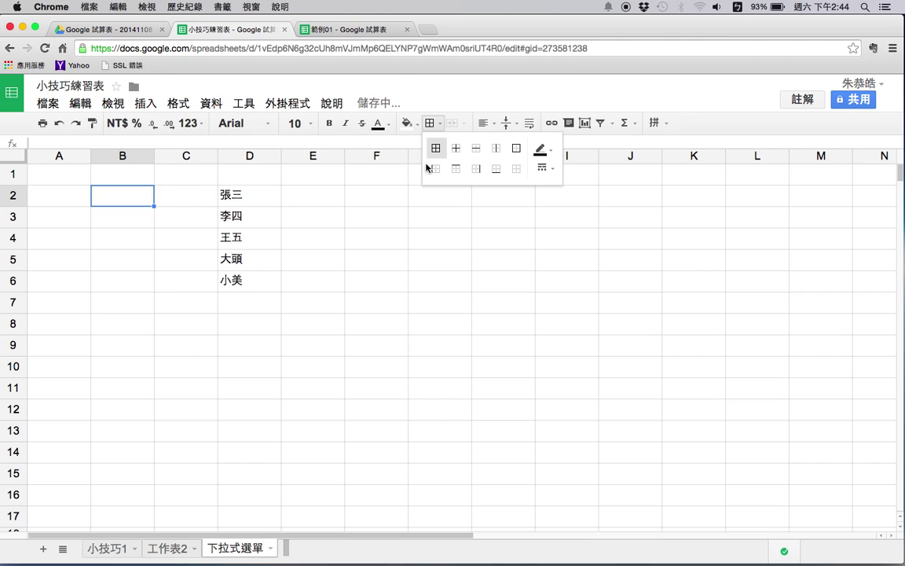
click(408, 124)
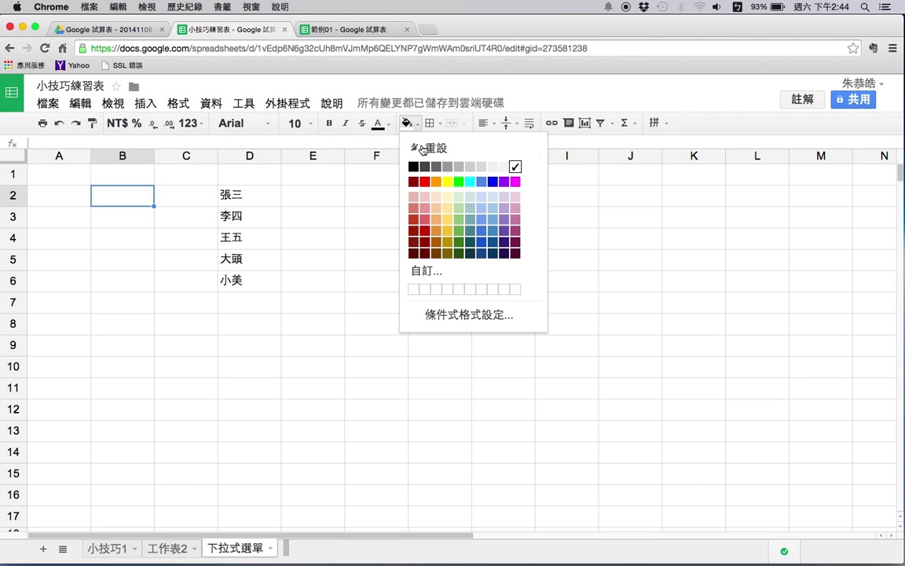
click(459, 198)
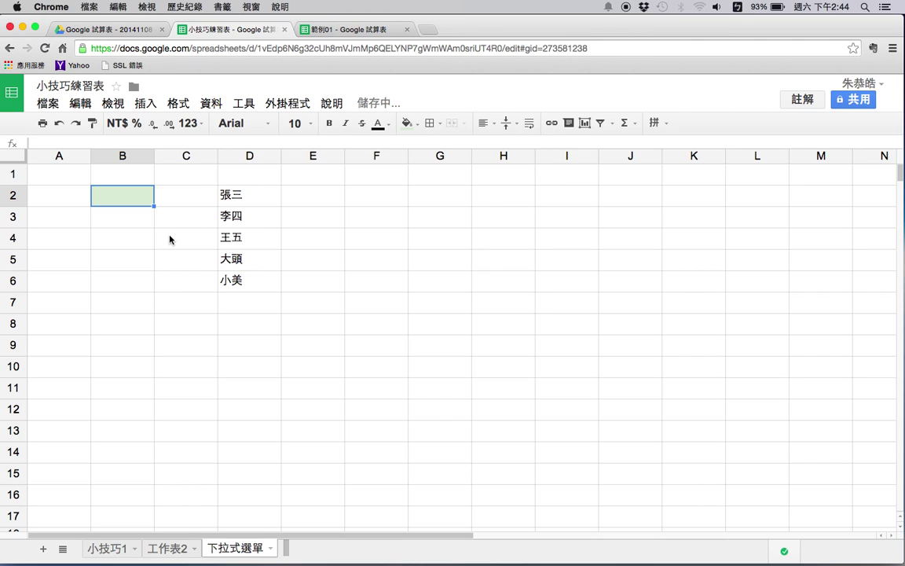
- Add data validation to B2 as a list from a range, using '下拉式選單'!D2:D6 as the source
right_click(118, 202)
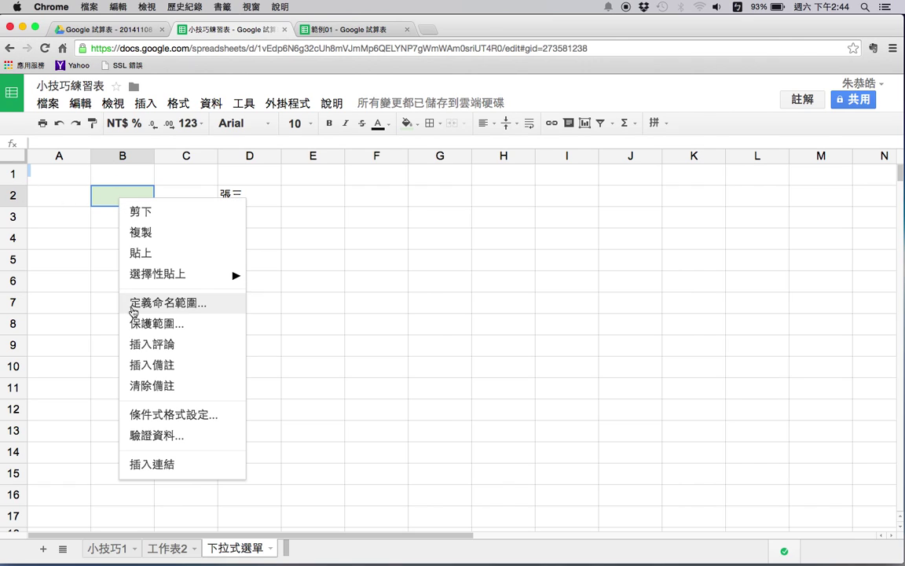
click(157, 434)
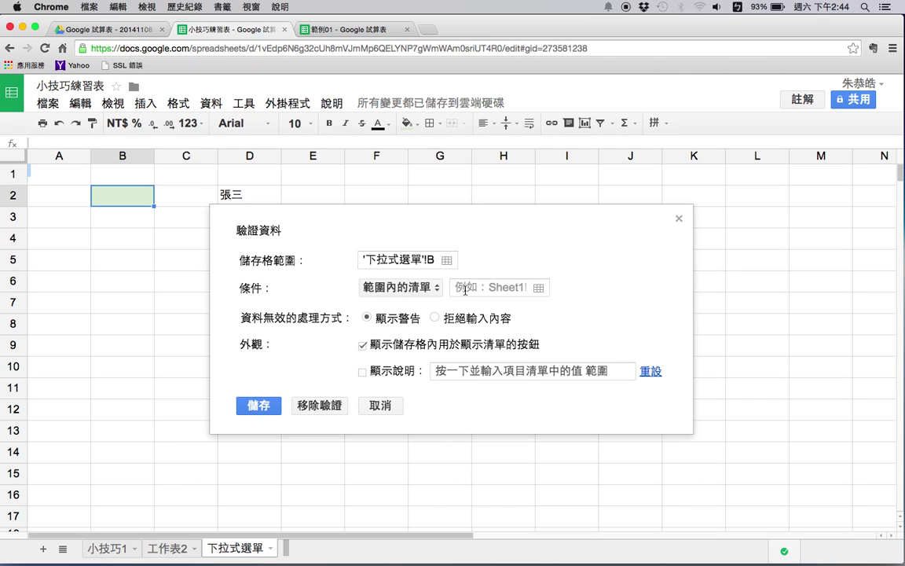
click(539, 288)
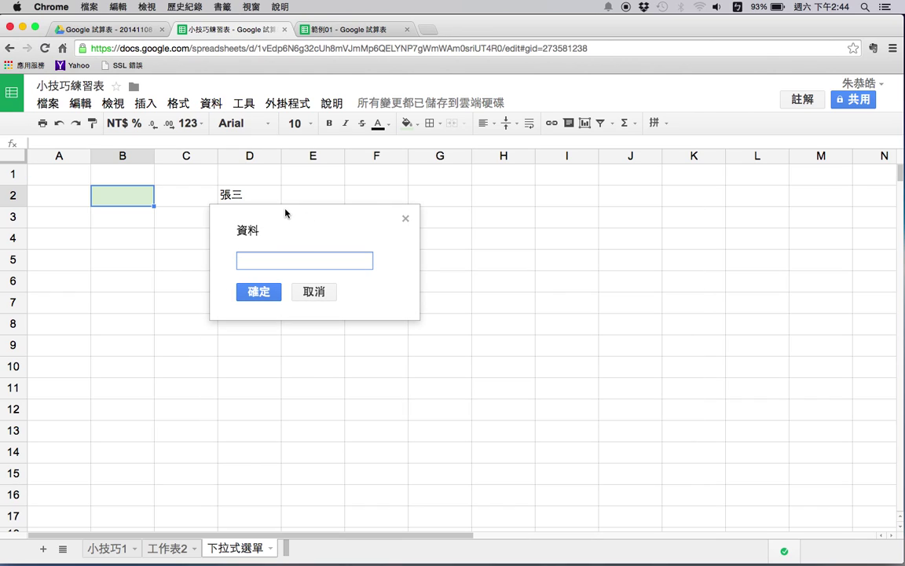
drag(264, 212, 380, 209)
drag(232, 196, 244, 282)
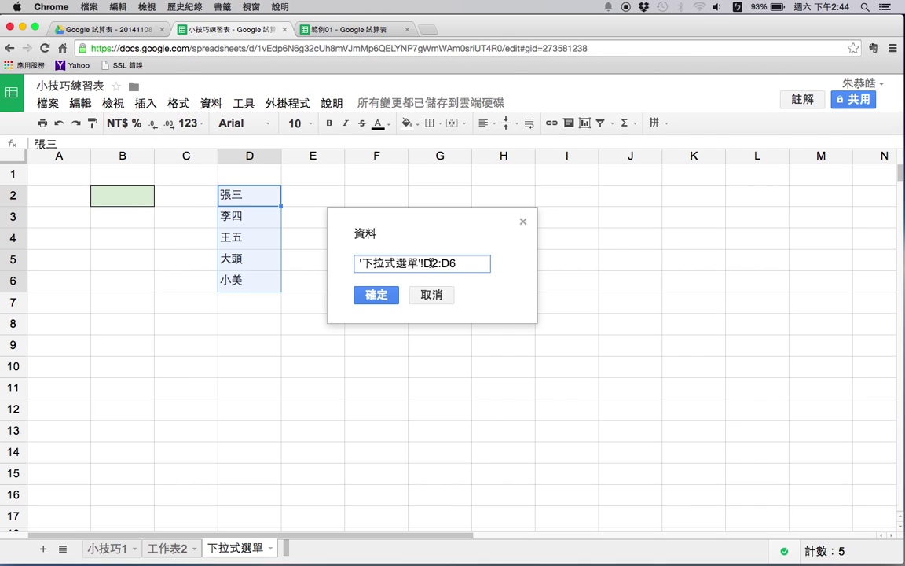
click(387, 297)
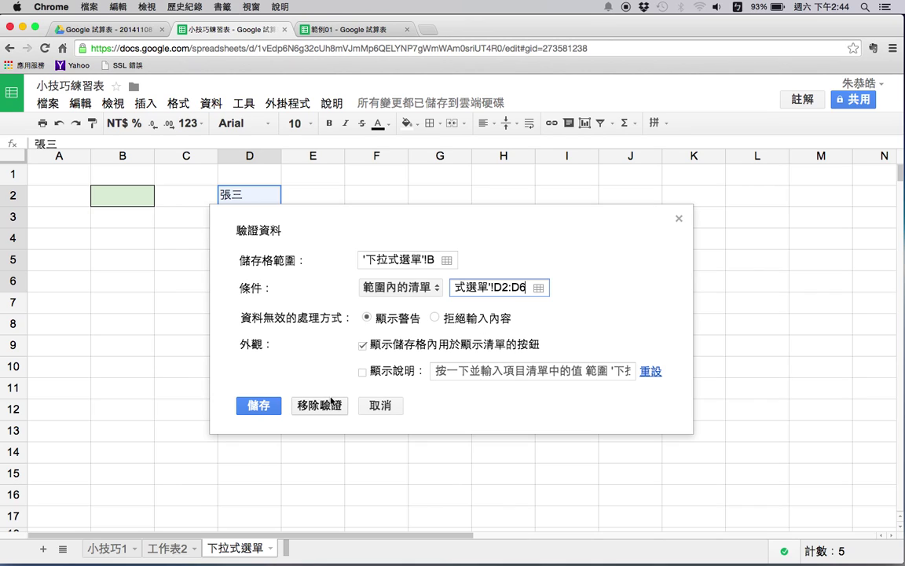
click(249, 406)
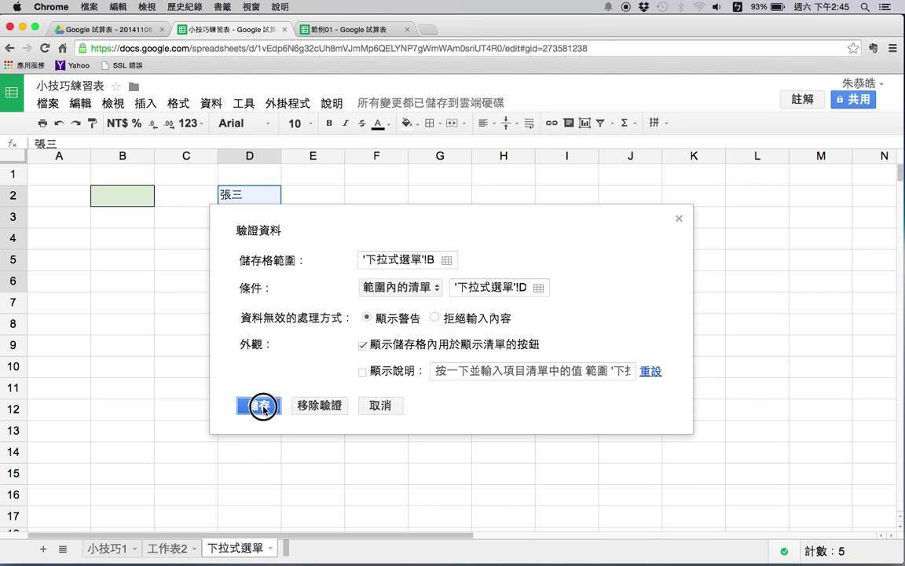
click(166, 285)
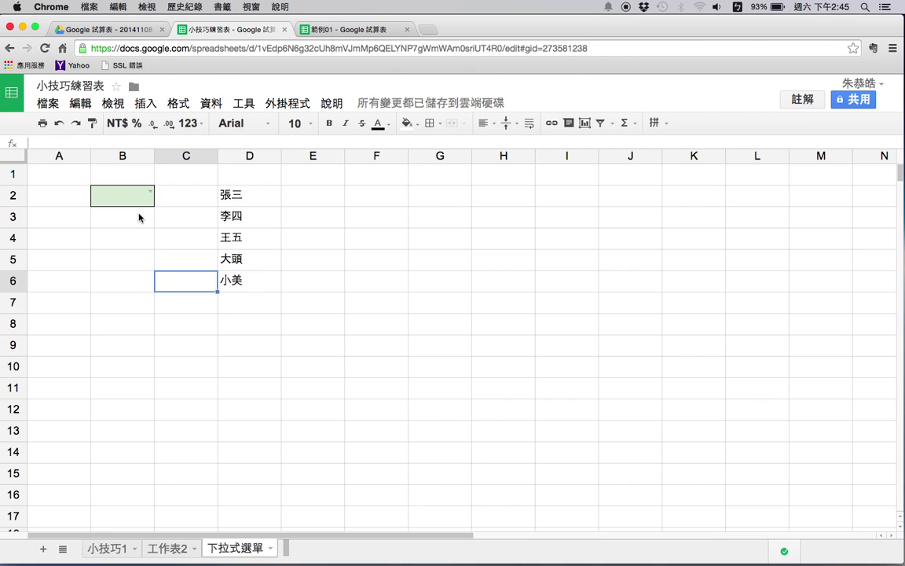
- Try several entries in B2's dropdown list, ending with the name listed in D4
click(151, 193)
click(132, 216)
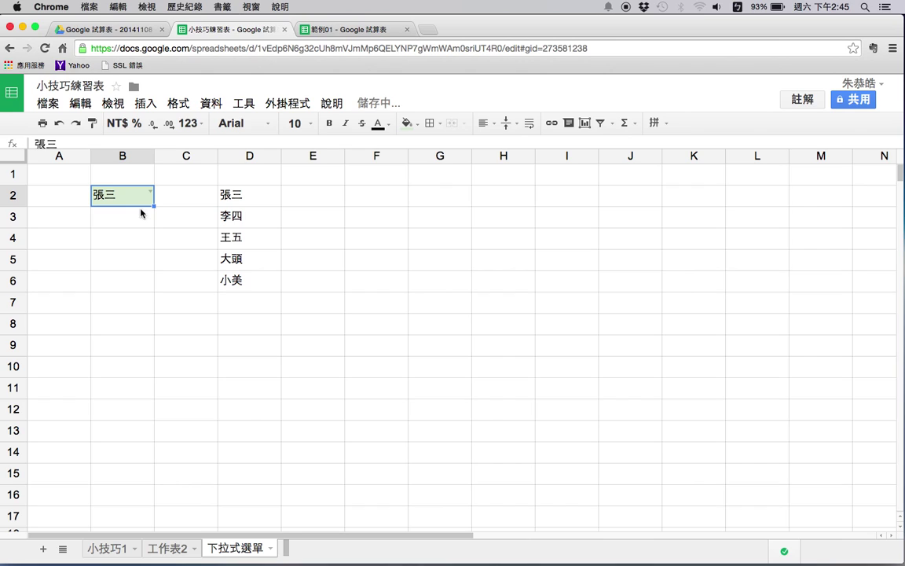
click(151, 196)
click(122, 231)
click(152, 196)
click(125, 249)
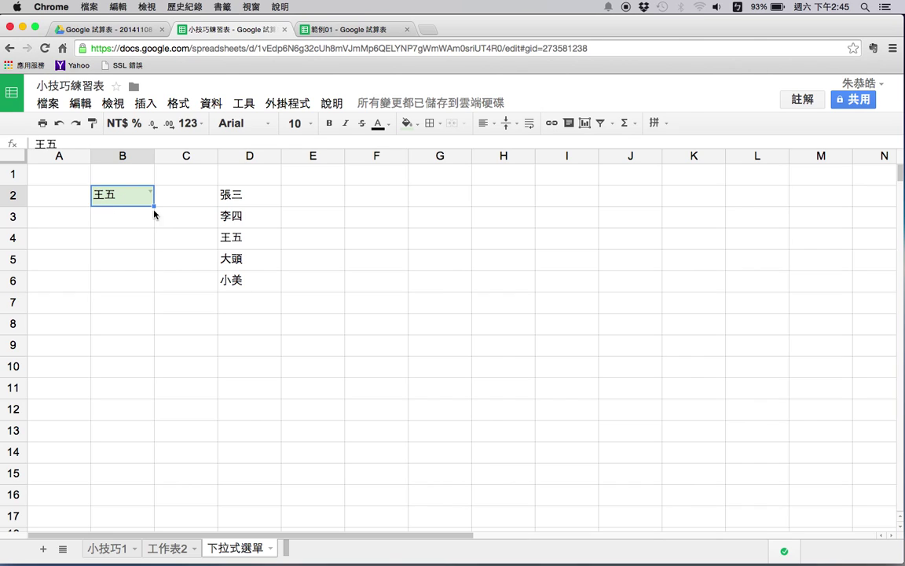
- Edit B2's data validation so its source range extends down column D beyond row 6, and save the rule
click(238, 304)
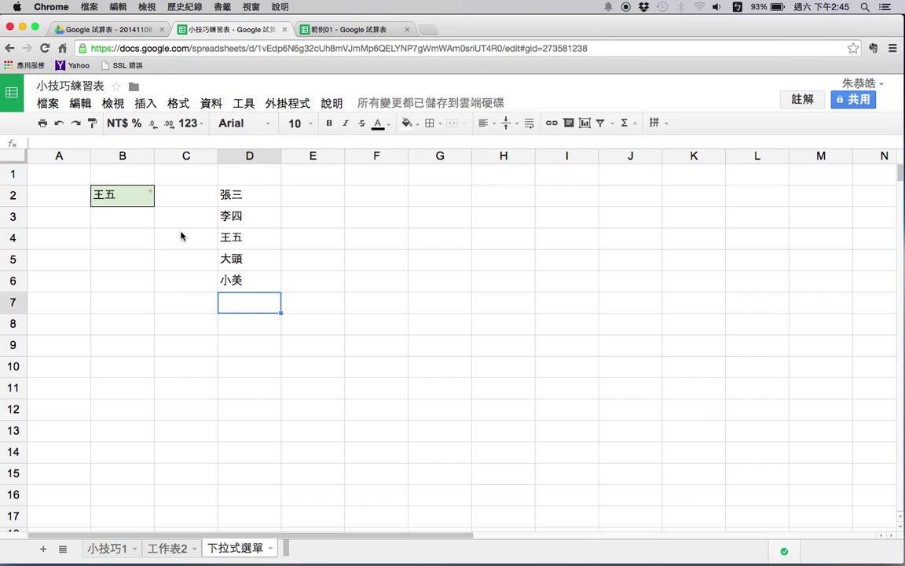
right_click(143, 200)
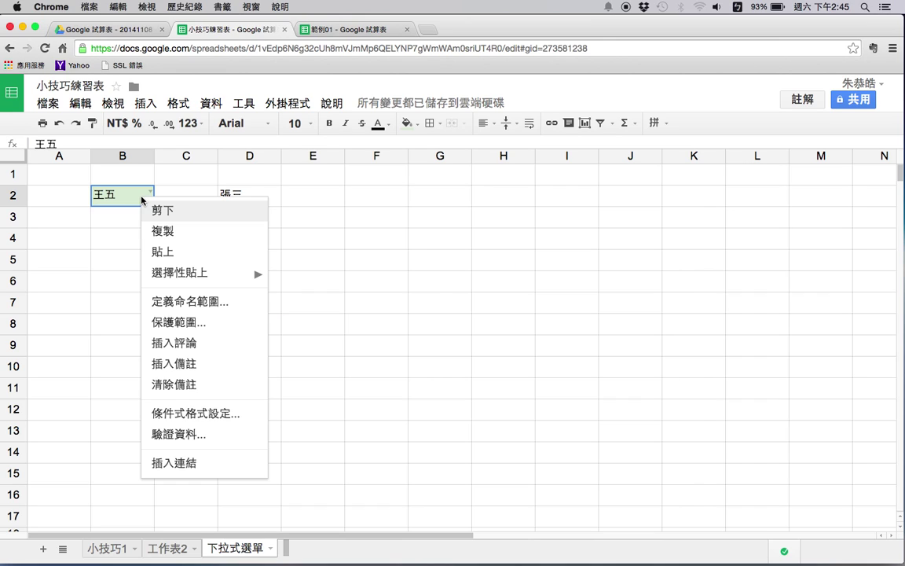
click(198, 431)
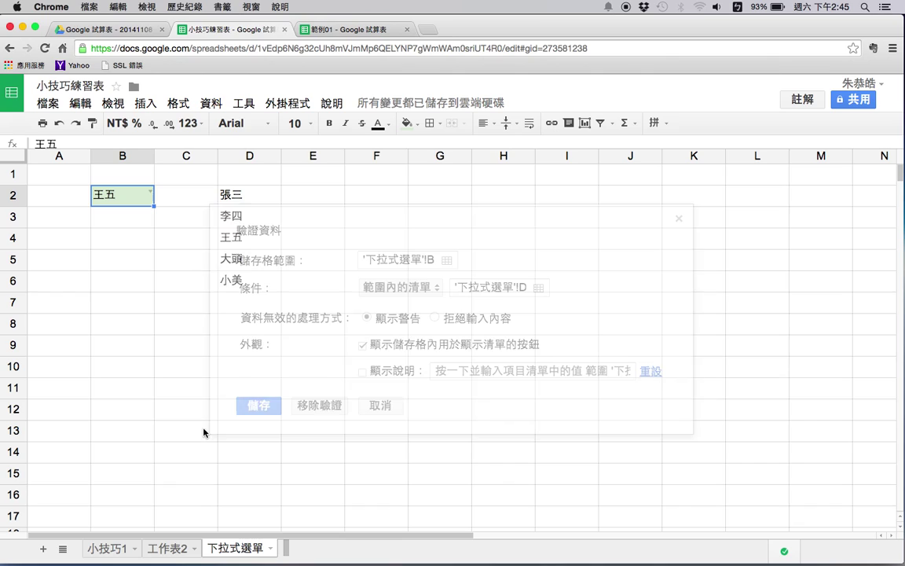
click(540, 289)
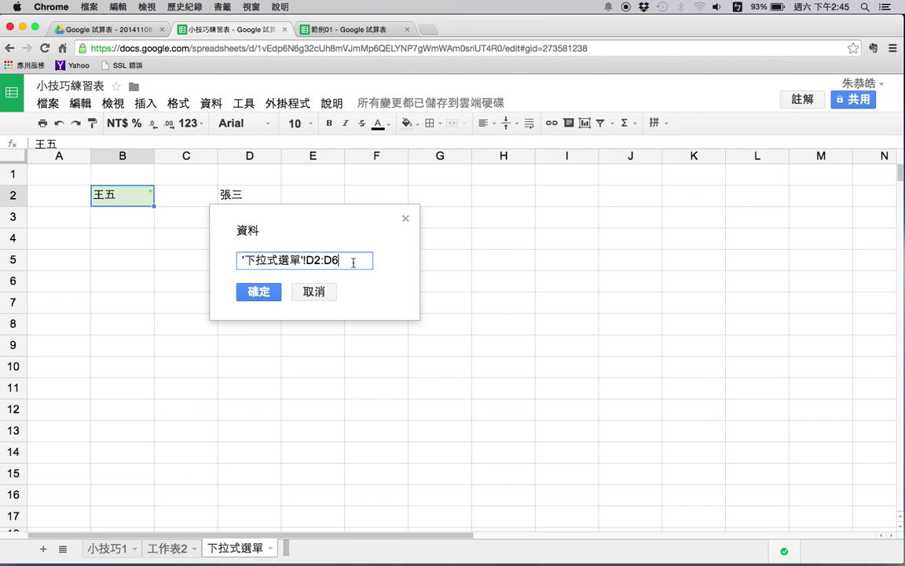
drag(322, 218, 406, 223)
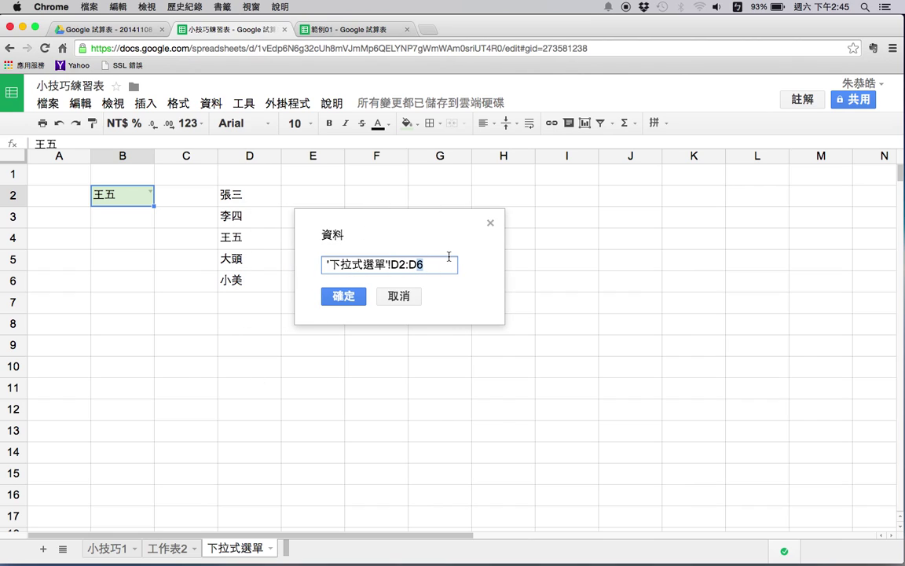
text(ㄉ)
key(BackSpace)
key(ctrl+space)
click(346, 296)
click(255, 405)
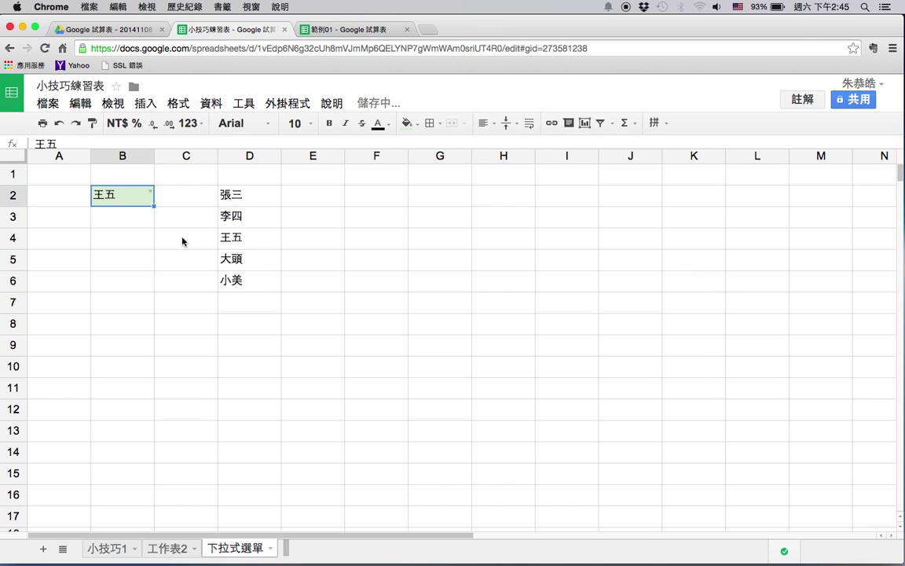
- Add a sixth sample name in D7 and check B2's dropdown options before and after the addition
click(152, 195)
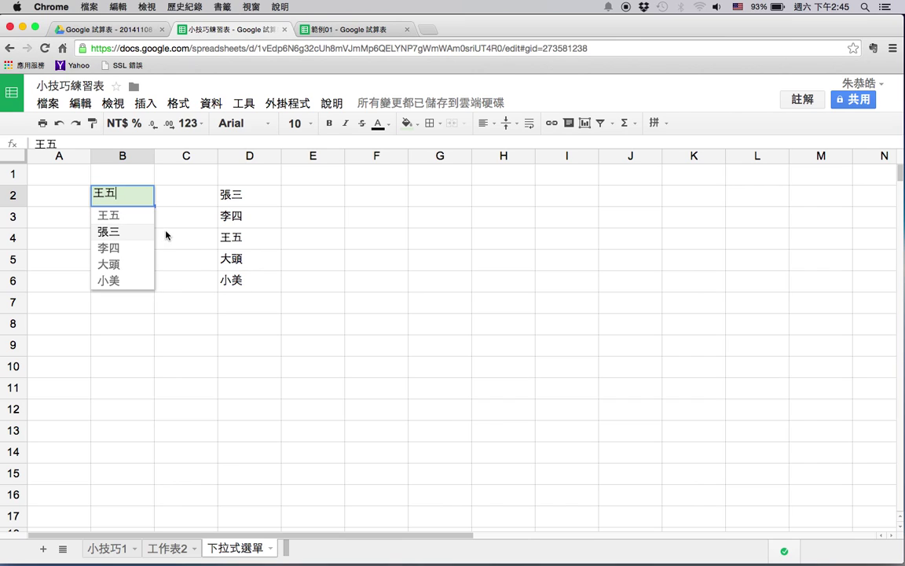
click(179, 237)
click(147, 195)
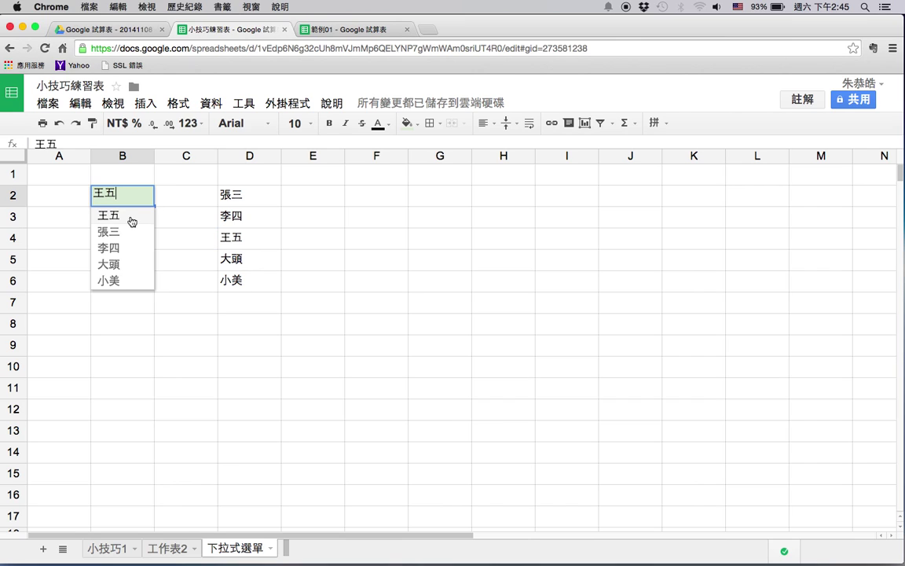
click(171, 217)
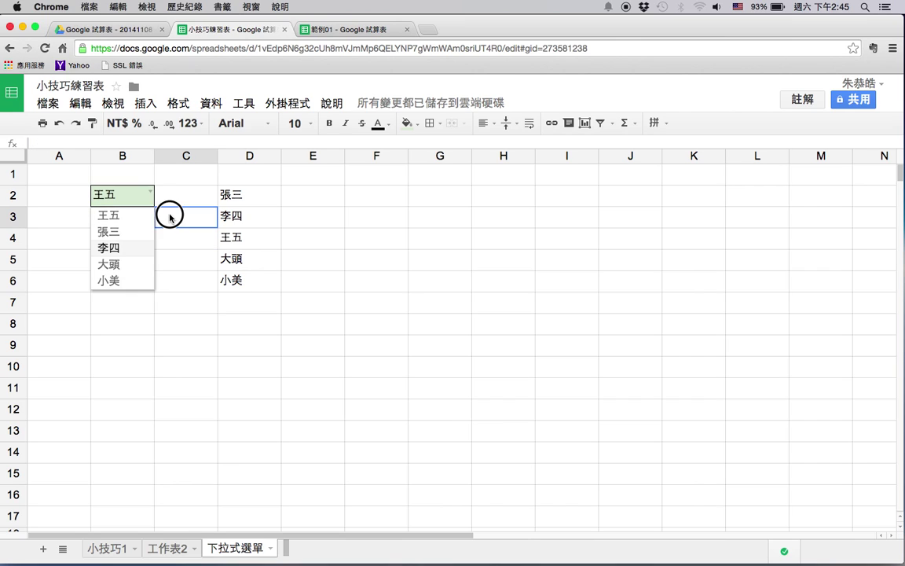
click(245, 301)
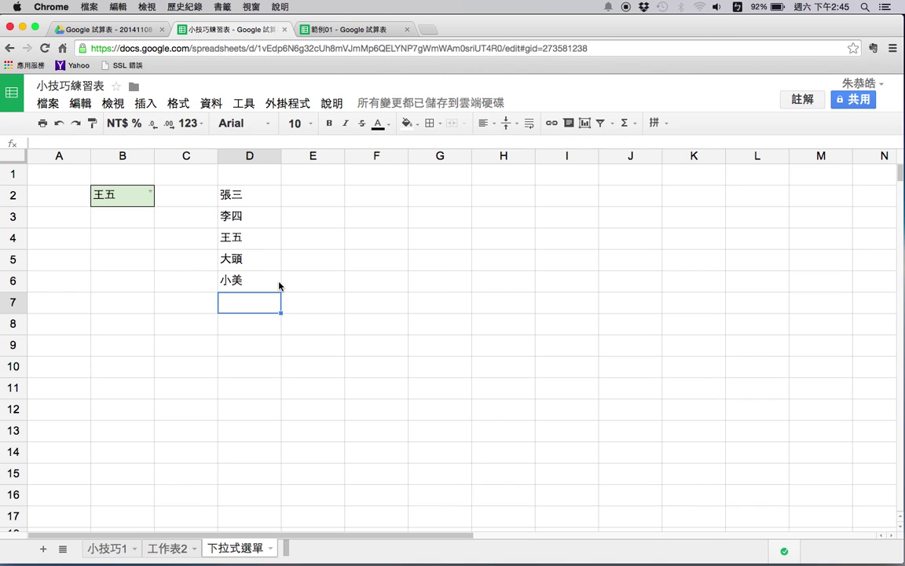
text(大雄)
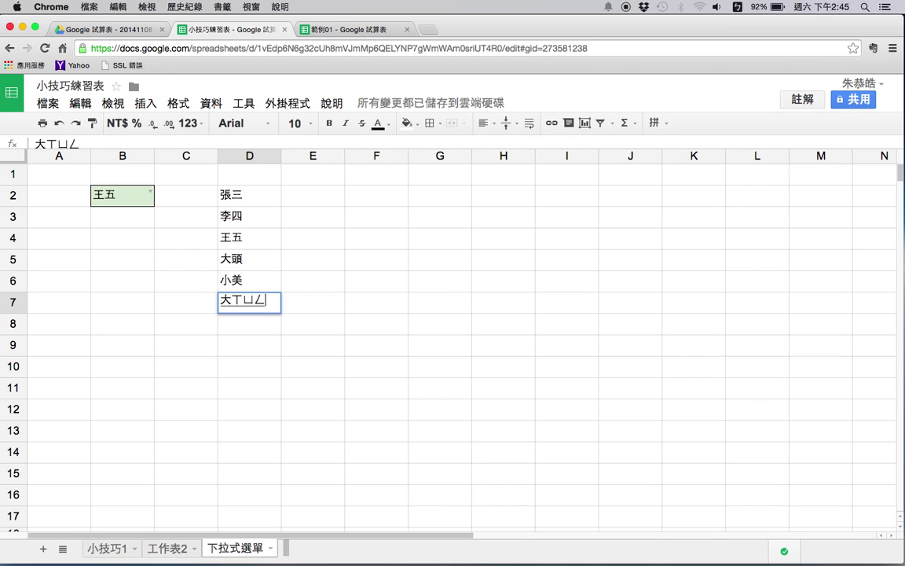
key(Return)
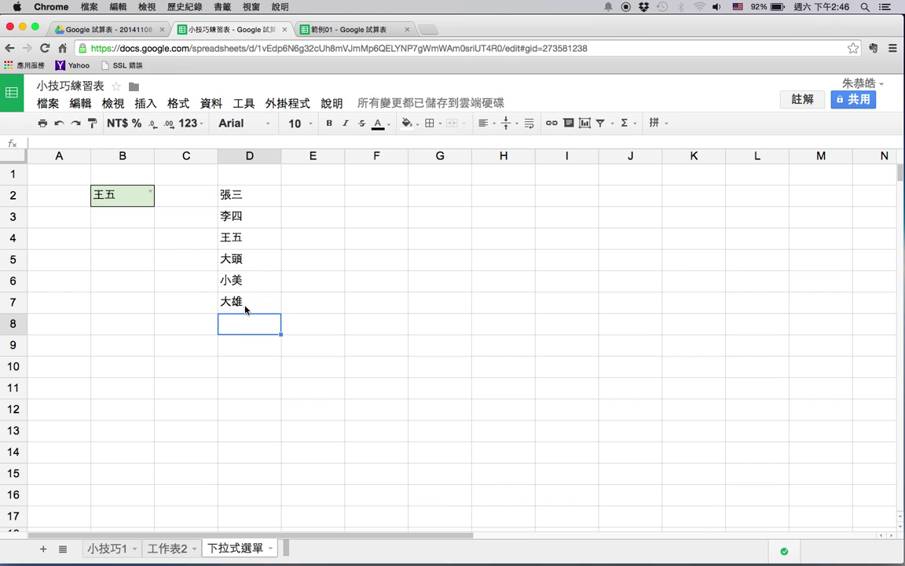
click(151, 196)
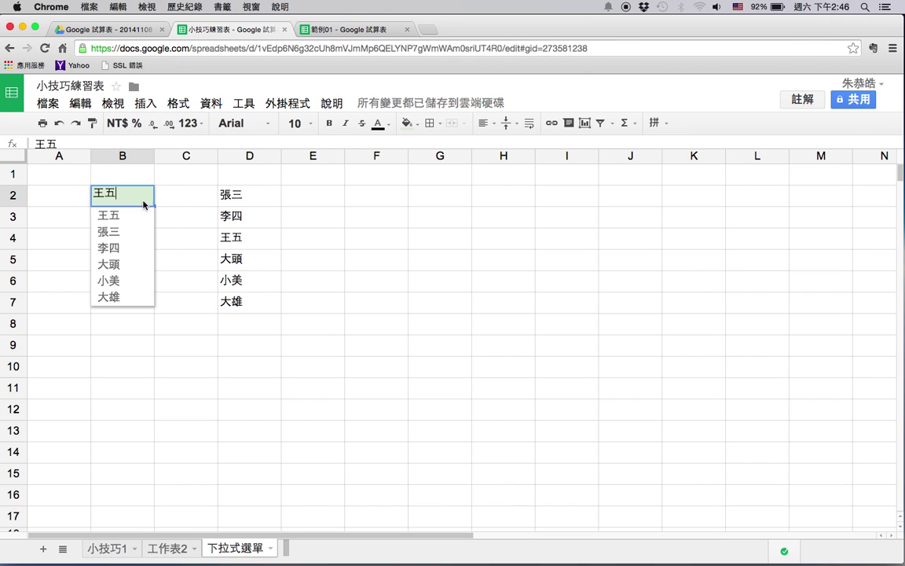
click(158, 299)
- Enter 小叮噹 in D8 and check the options in B2's dropdown list
click(264, 324)
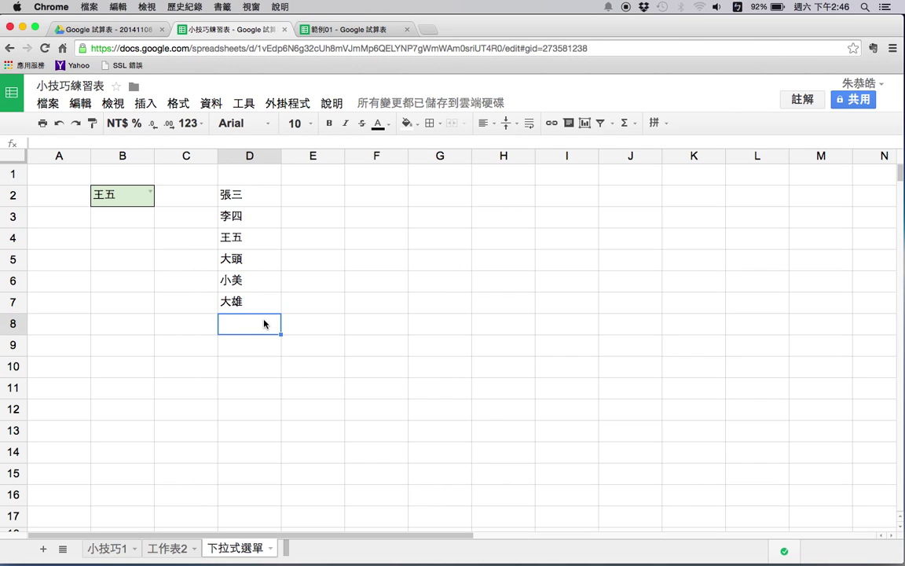
text(小叮噹)
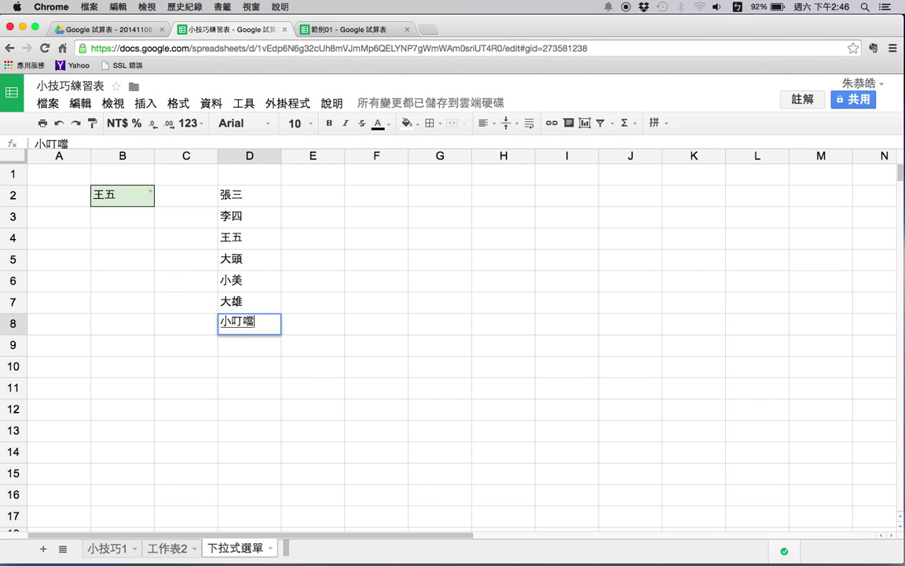
key(Return)
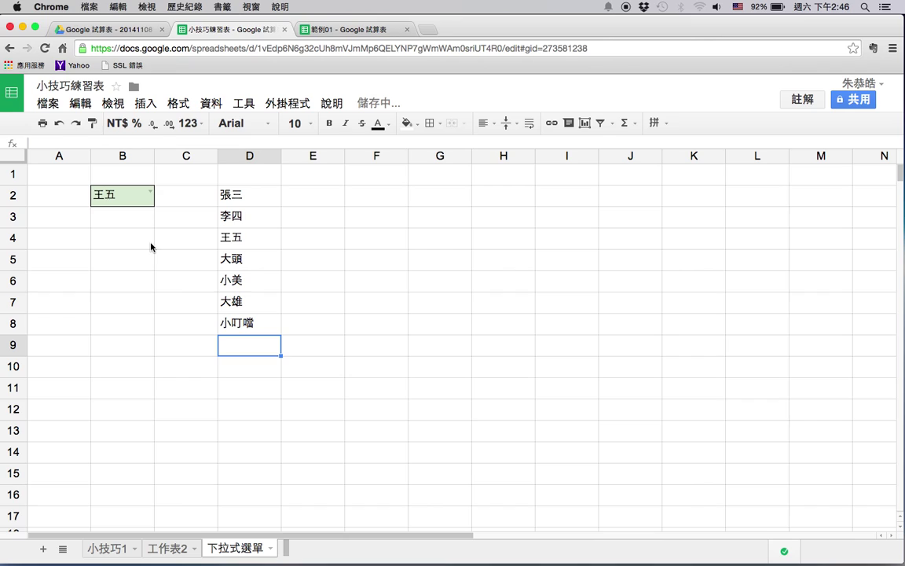
click(149, 191)
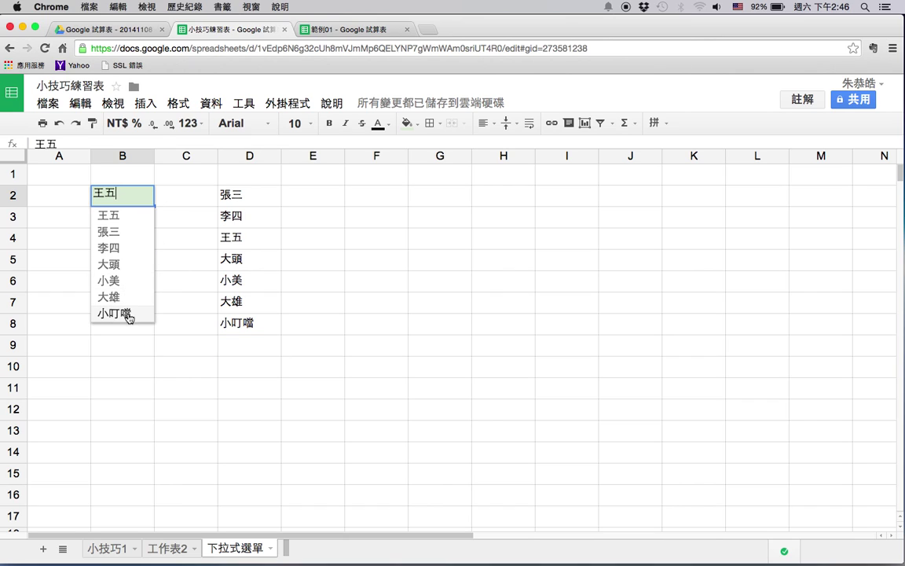
click(169, 259)
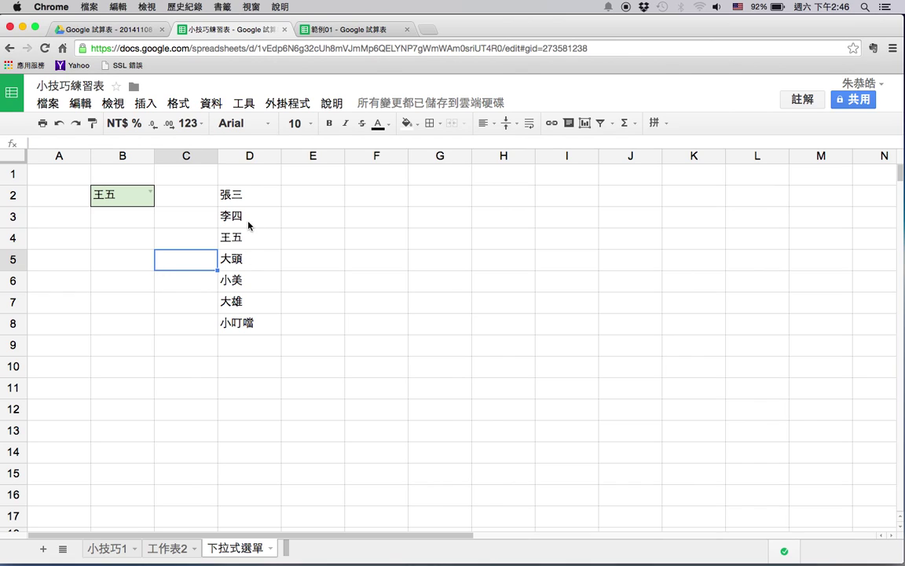
- Fill cell B4 with the same light green as cell B2
click(136, 242)
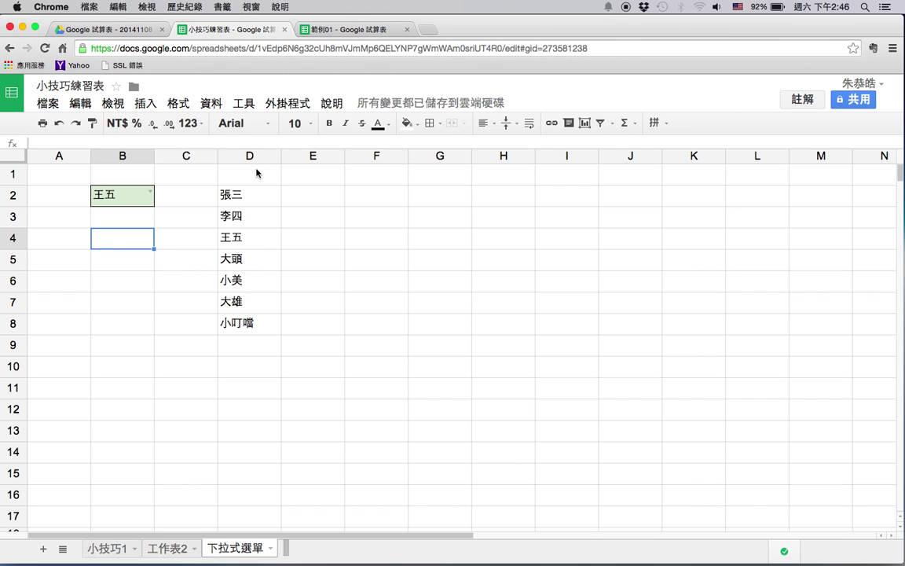
click(406, 123)
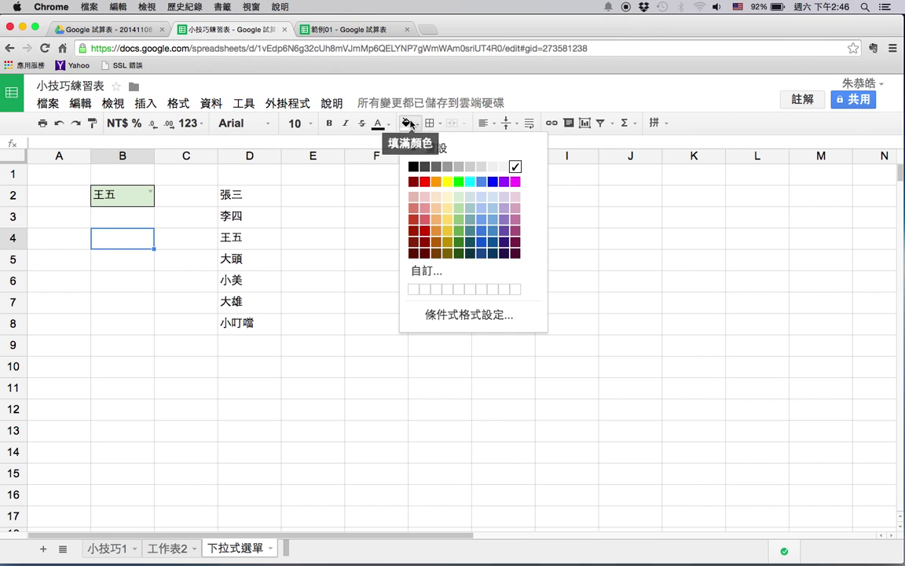
click(460, 196)
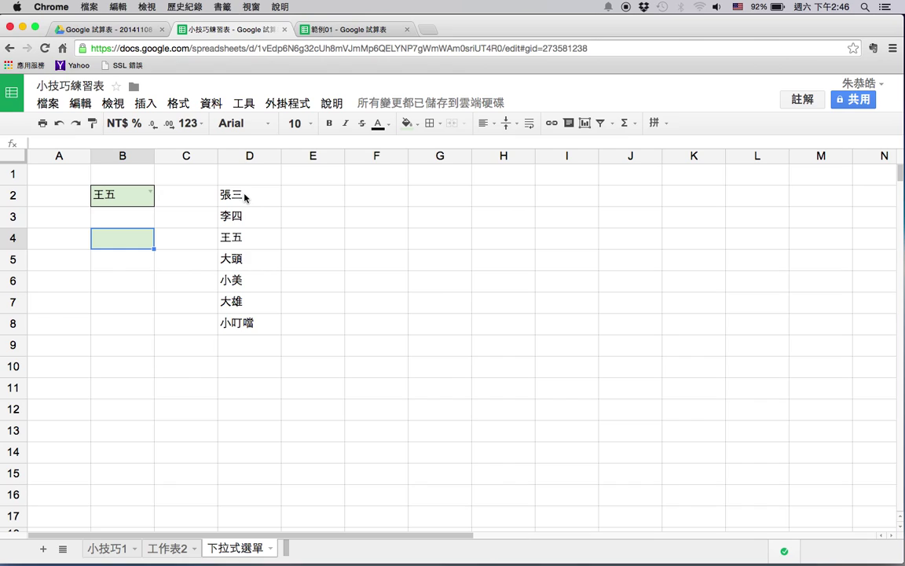
- Copy the names in D3, D4 and D5 into E2, F2 and G2 respectively
click(376, 238)
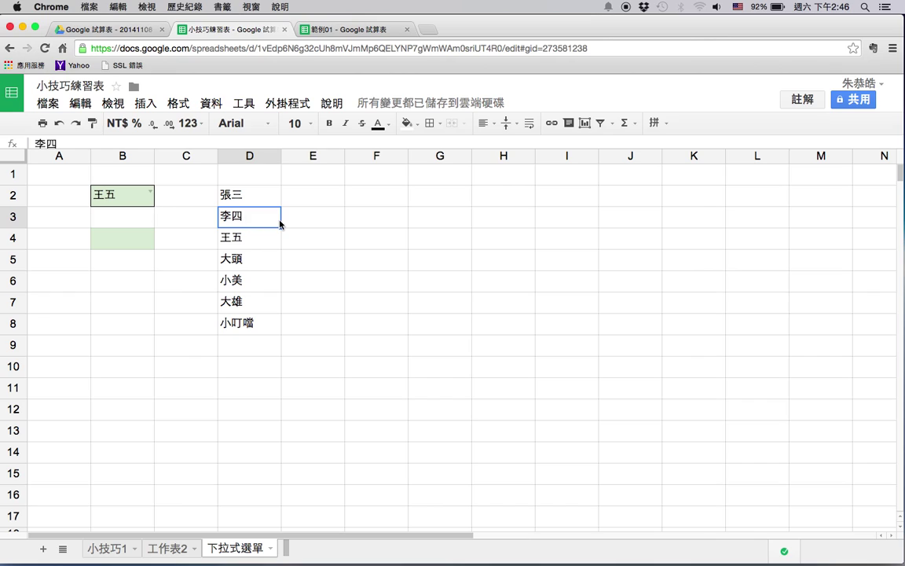
key(ctrl+c)
click(315, 199)
key(ctrl+v)
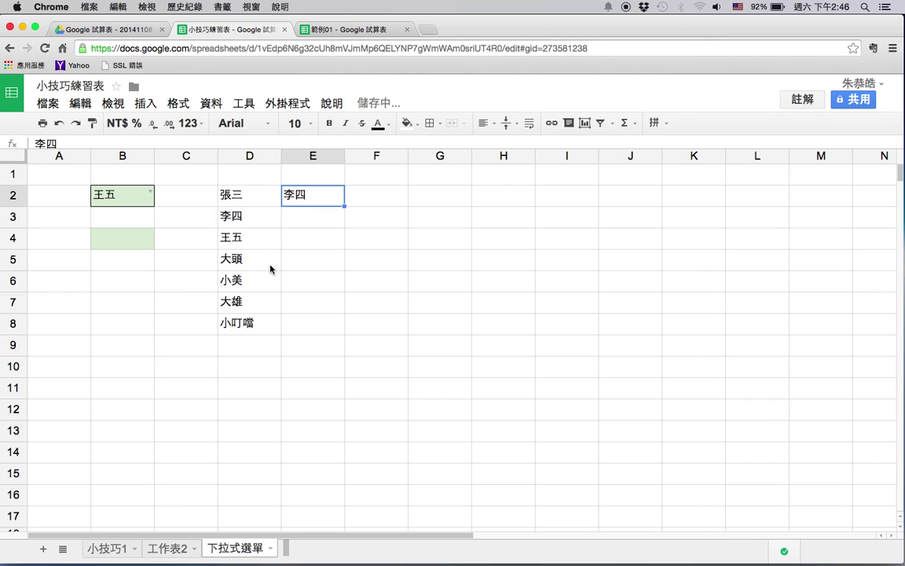
click(250, 240)
key(ctrl+c)
click(366, 195)
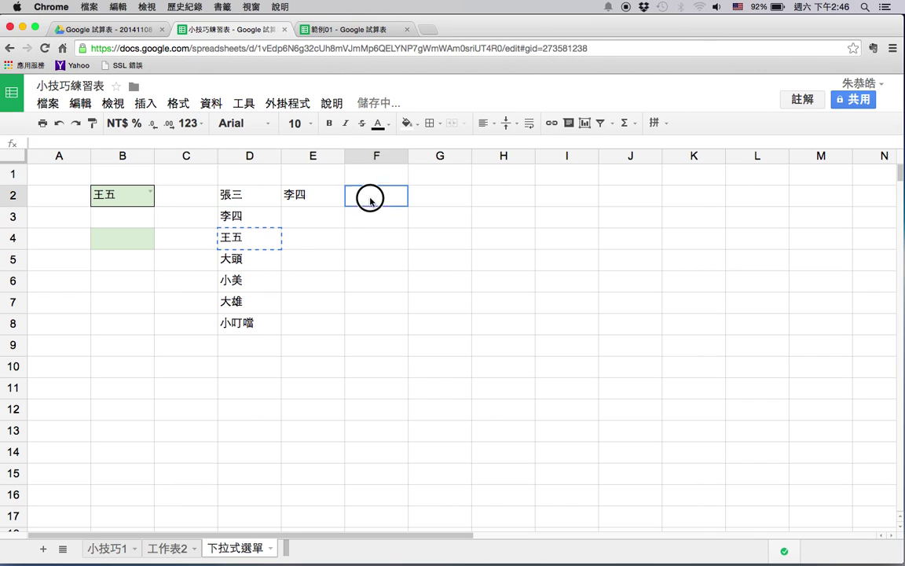
key(ctrl+v)
click(252, 270)
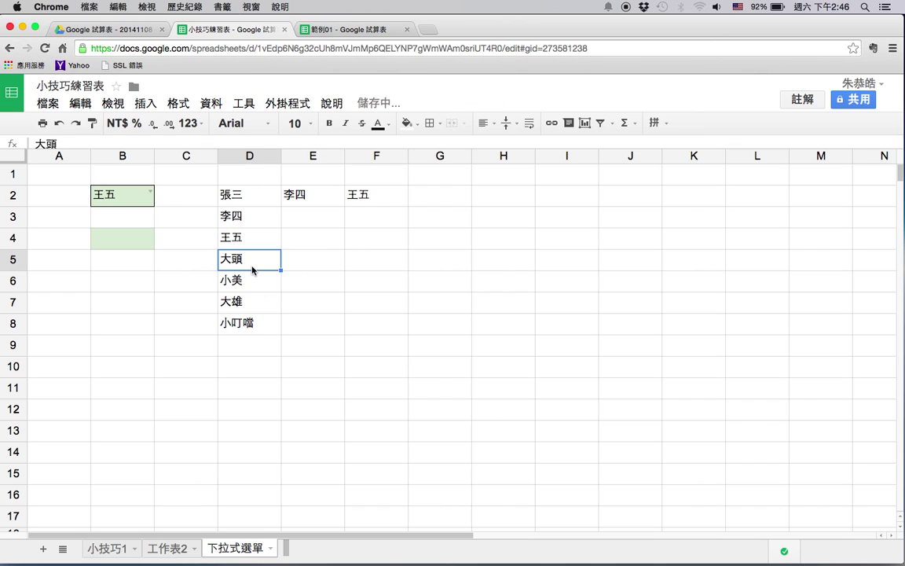
key(ctrl+c)
click(438, 194)
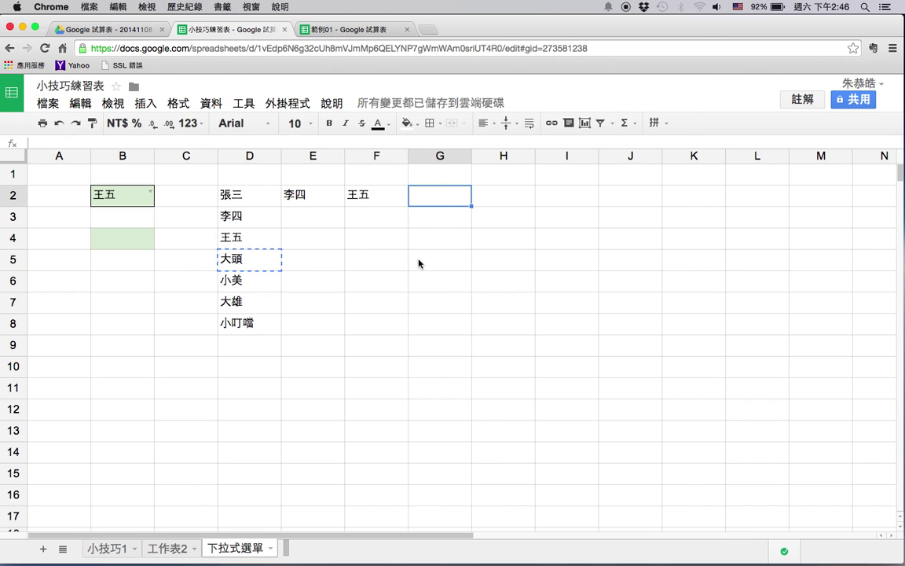
key(ctrl+v)
- Copy the names in D6, D7 and D8 into H2, I2 and J2 respectively
click(257, 285)
key(ctrl+c)
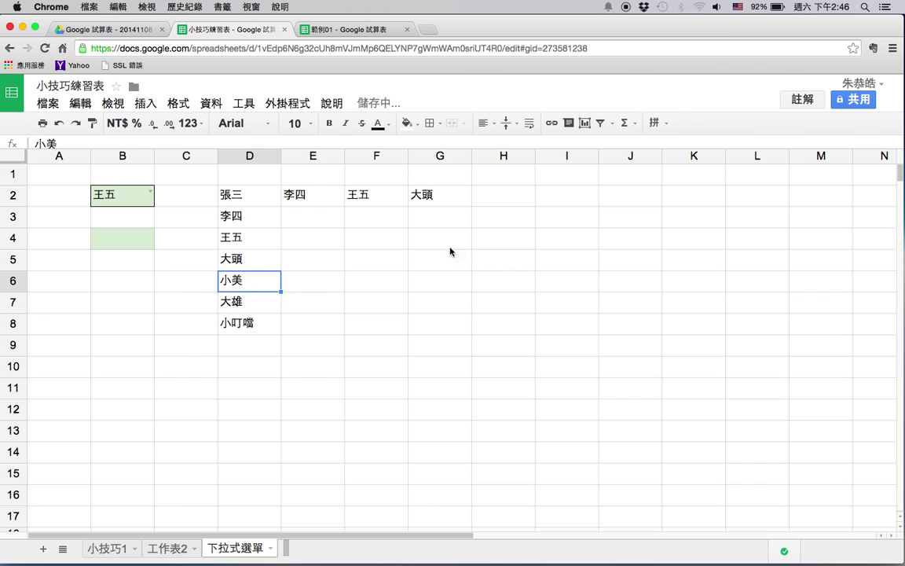
click(495, 194)
key(ctrl+v)
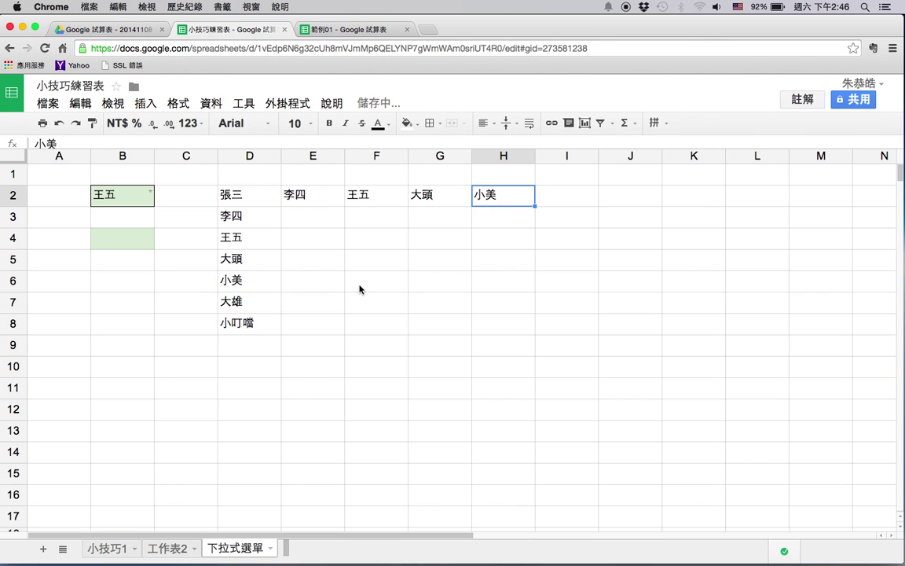
click(254, 306)
key(ctrl+c)
click(573, 196)
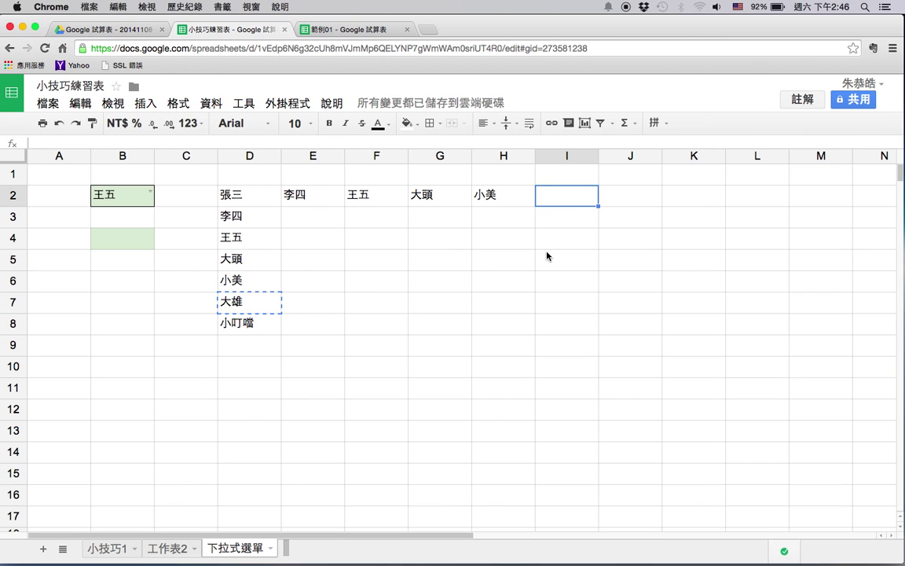
key(ctrl+v)
click(256, 328)
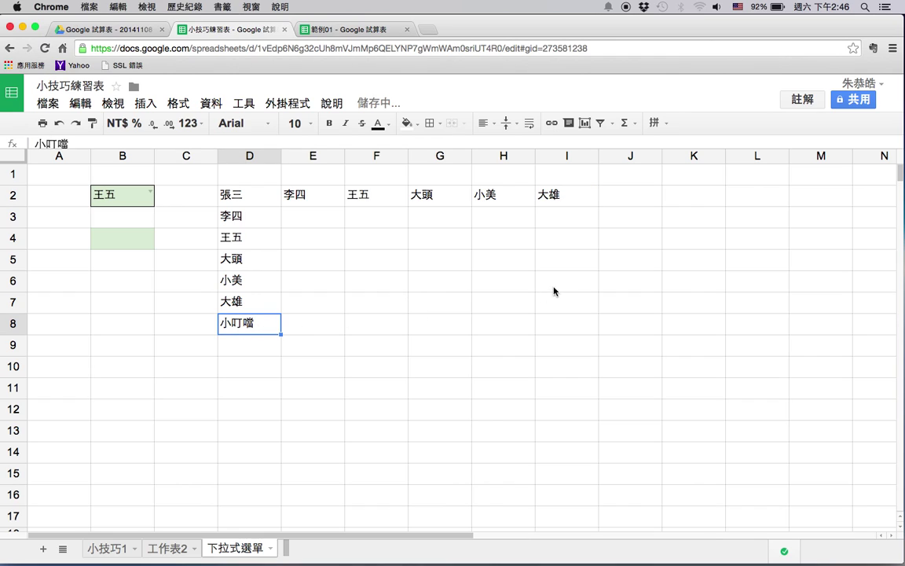
click(634, 202)
key(ctrl+v)
click(503, 281)
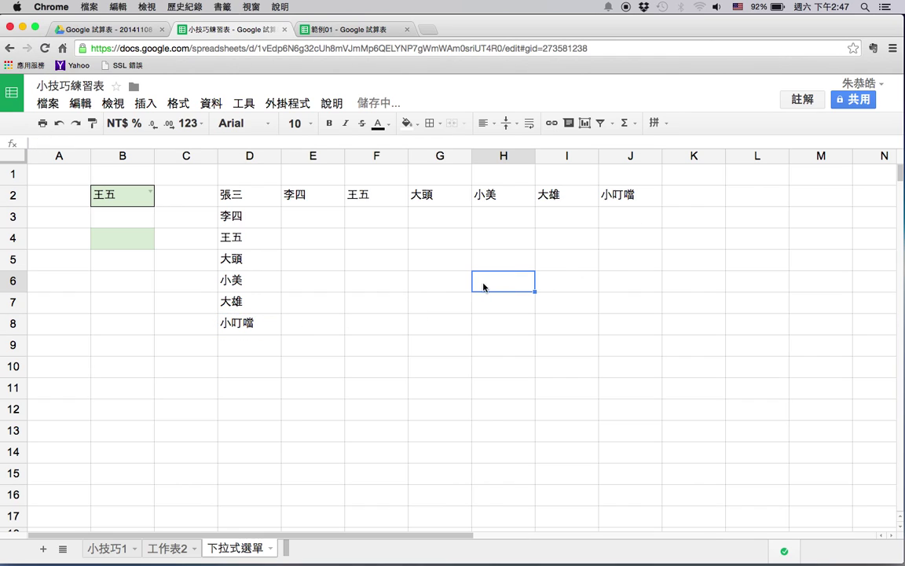
- Add data validation to B4 as a list from the range '下拉式選單'!D2:J2 and save the rule
click(141, 239)
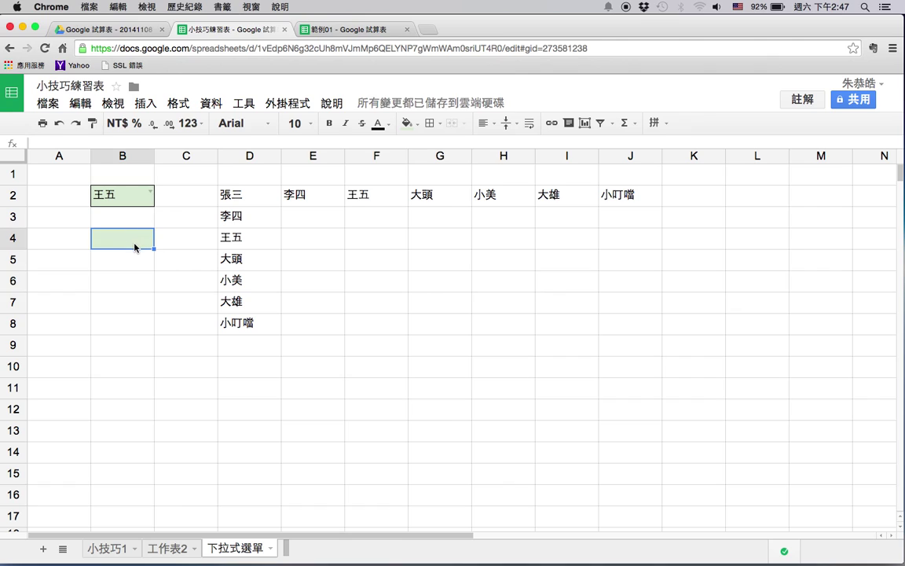
right_click(136, 244)
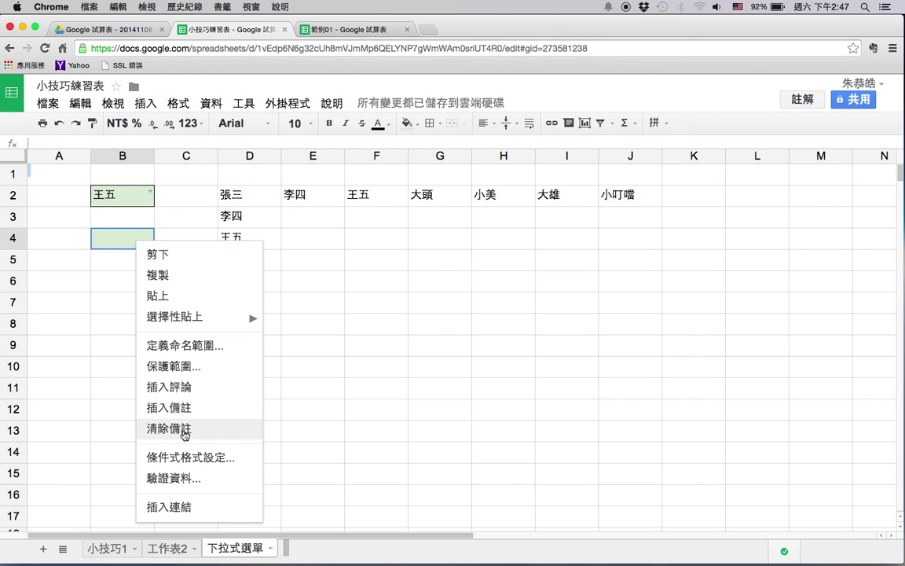
click(166, 479)
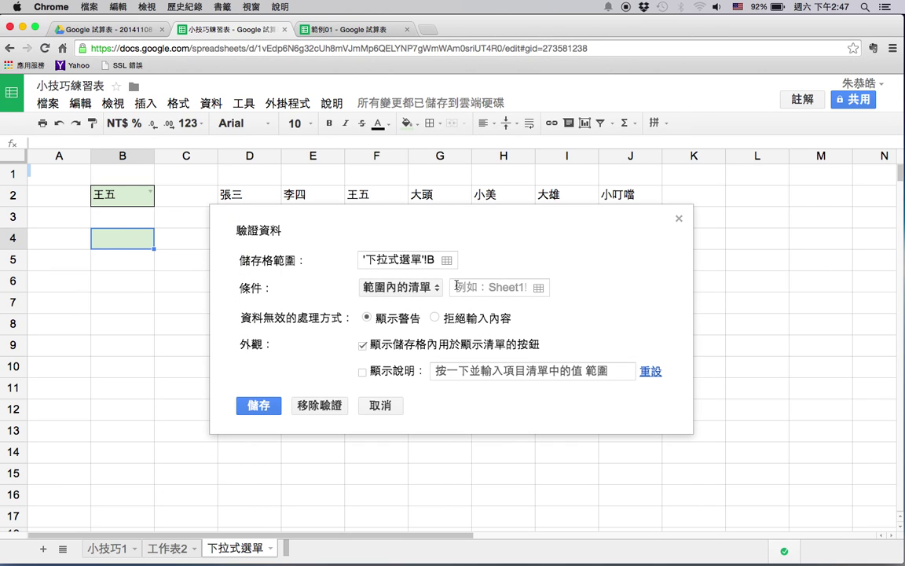
click(491, 288)
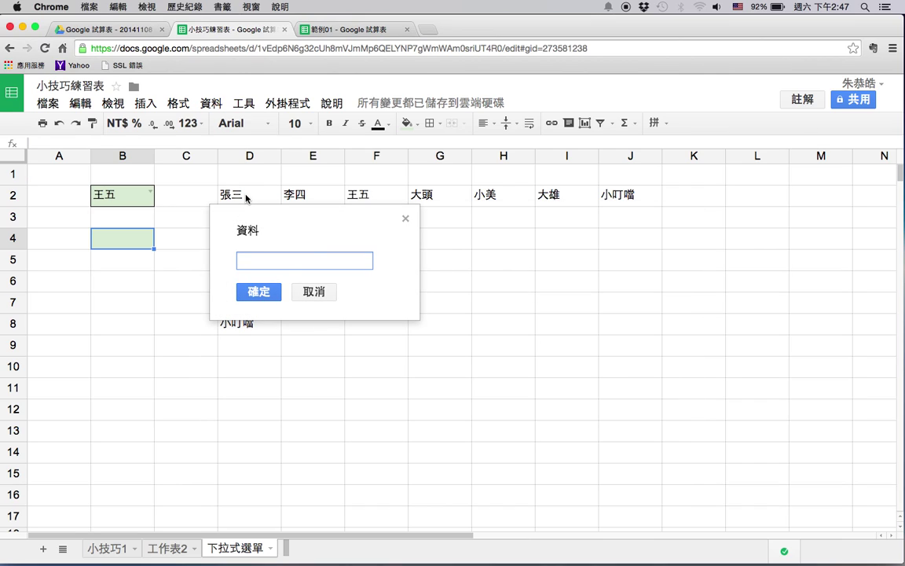
drag(226, 191, 626, 198)
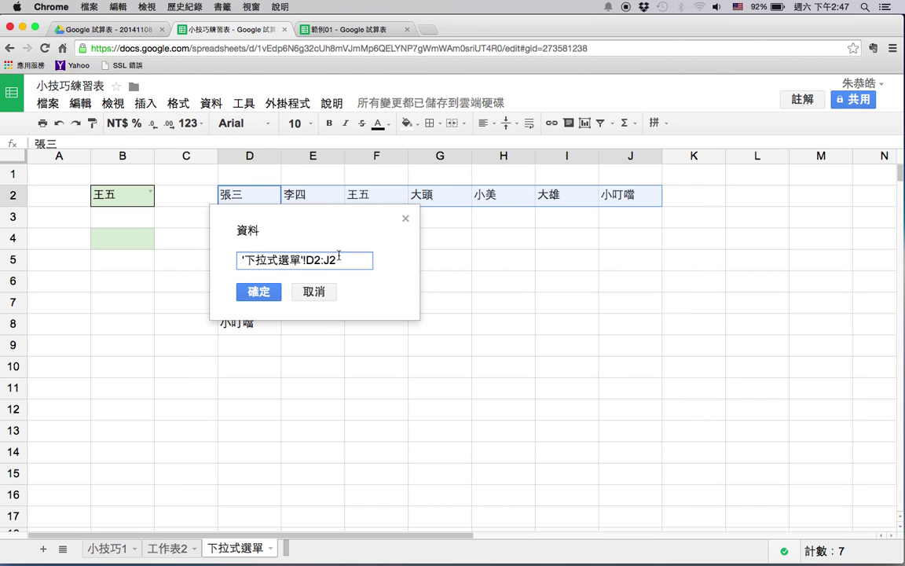
click(259, 291)
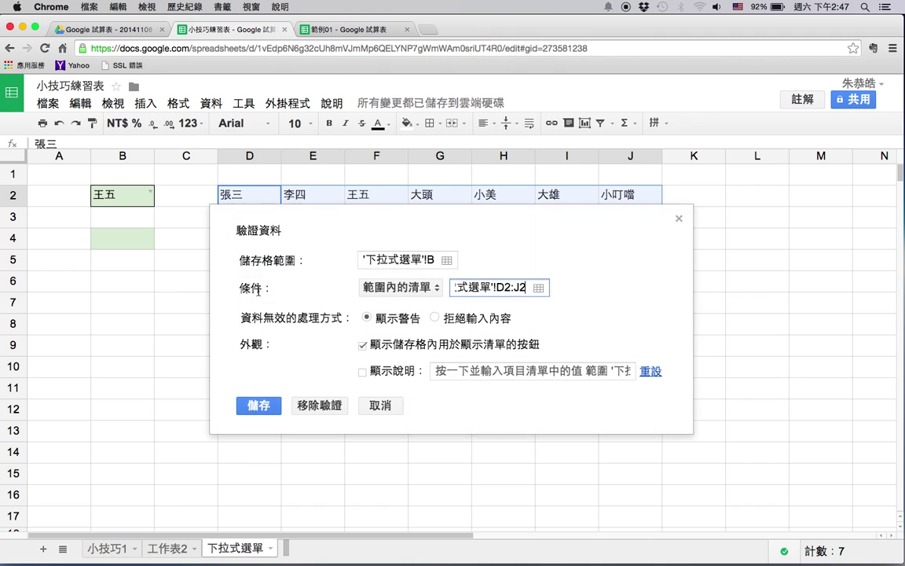
click(260, 405)
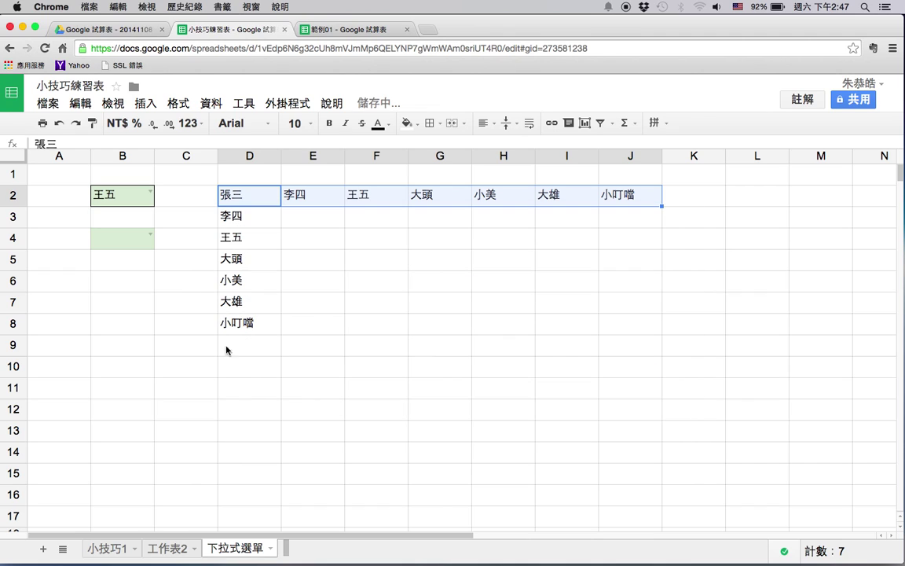
- Check the options in B4's dropdown list without choosing one
click(156, 250)
click(150, 236)
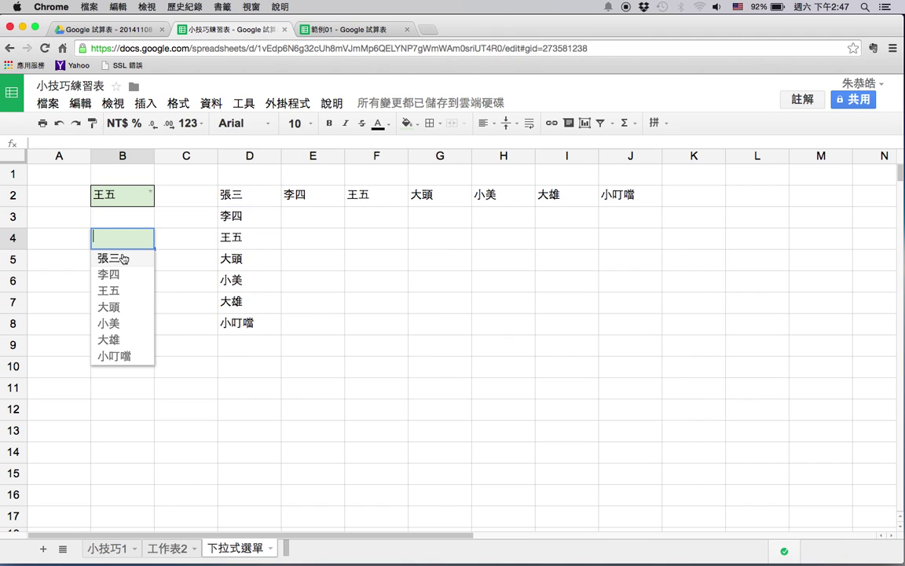
click(175, 261)
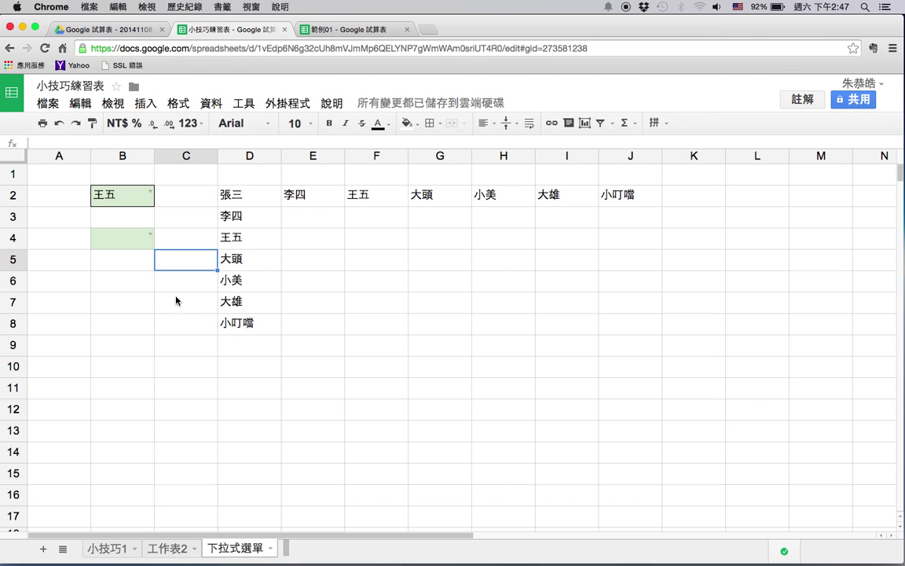
- Edit B4's data validation to handle invalid data with 拒絕輸入內容 and save the rule
click(133, 239)
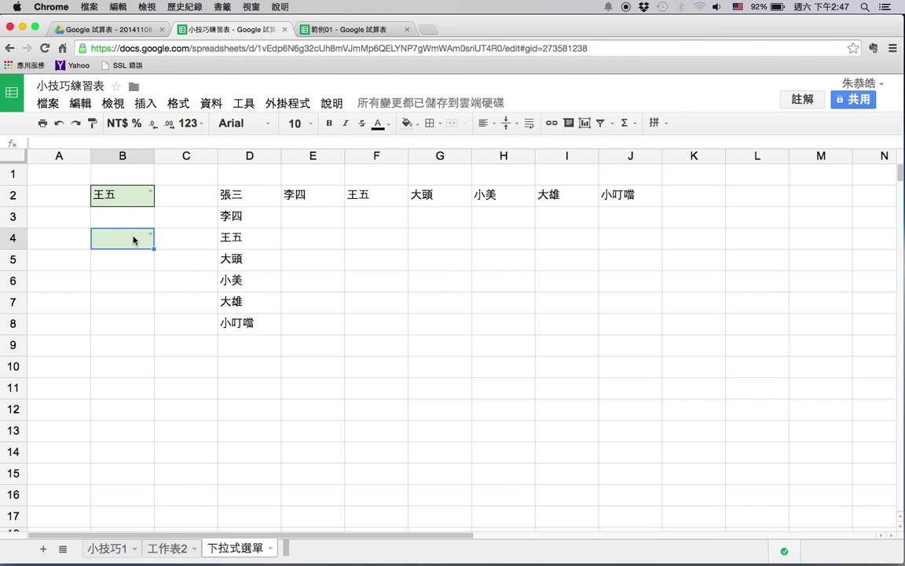
right_click(133, 237)
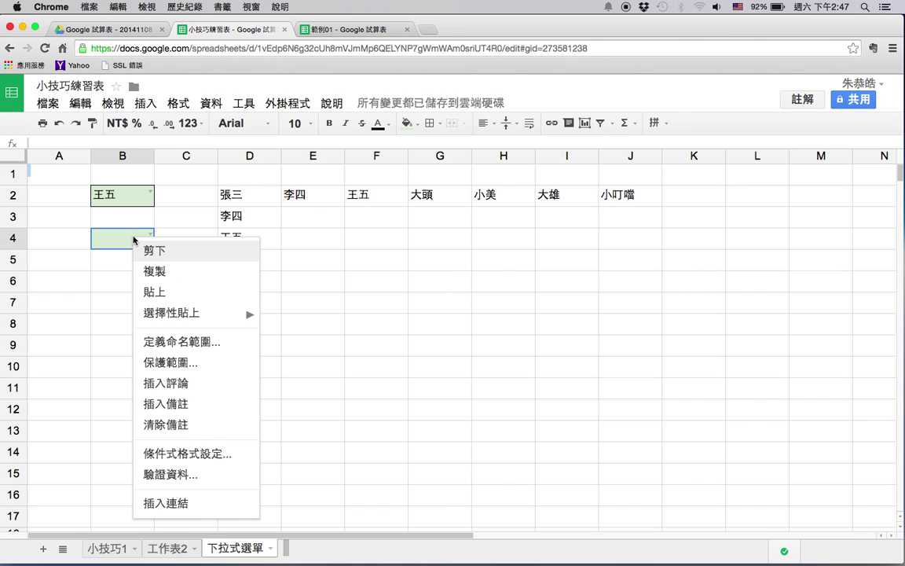
click(174, 474)
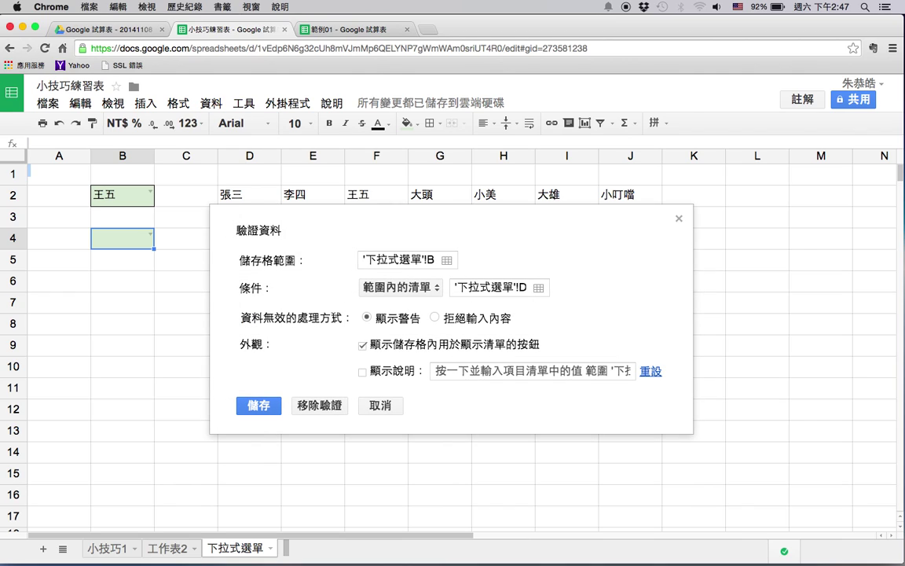
click(440, 318)
click(278, 401)
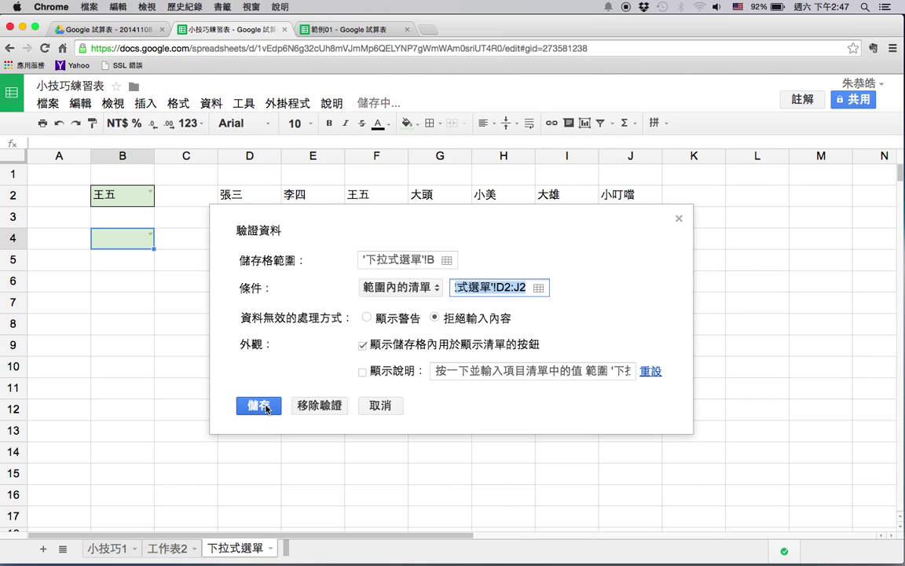
- Review how B2's data validation rule handles invalid data and save it with 顯示警告 selected
click(136, 202)
right_click(136, 202)
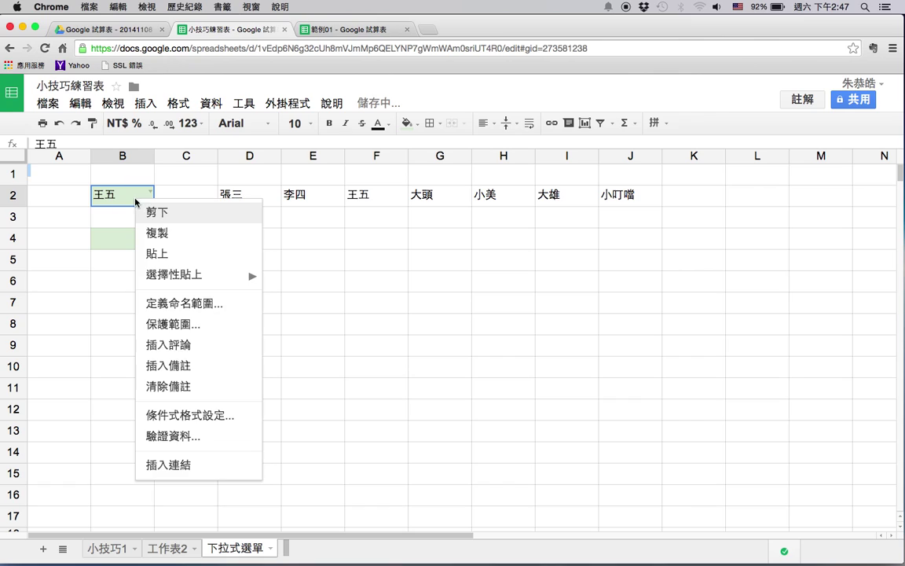
click(188, 437)
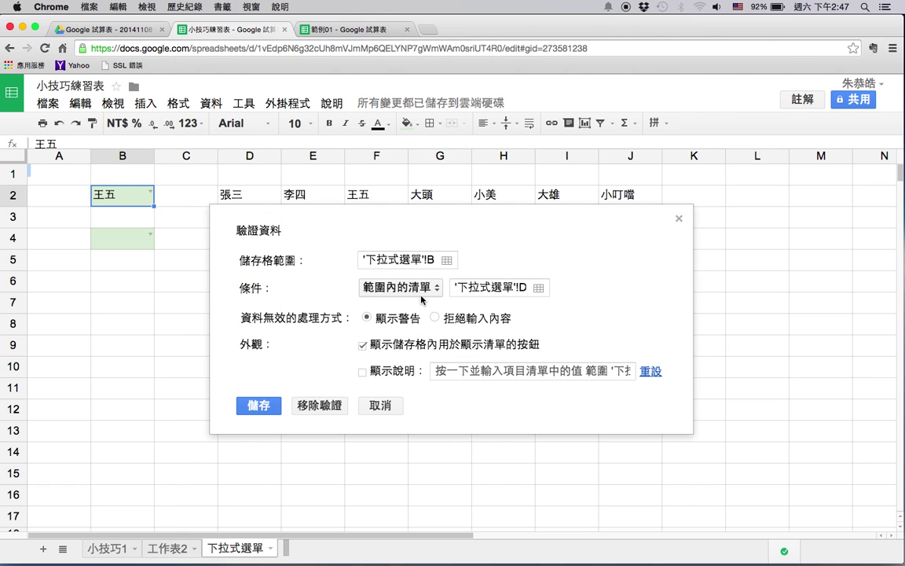
click(259, 405)
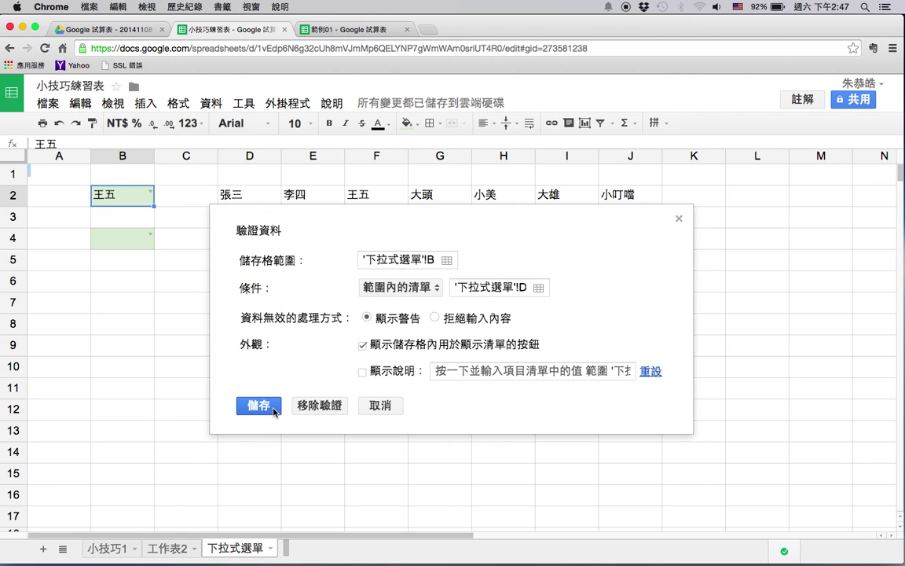
- Choose the second name of the source range in B4's dropdown list and replace it with the third name
click(148, 235)
click(132, 273)
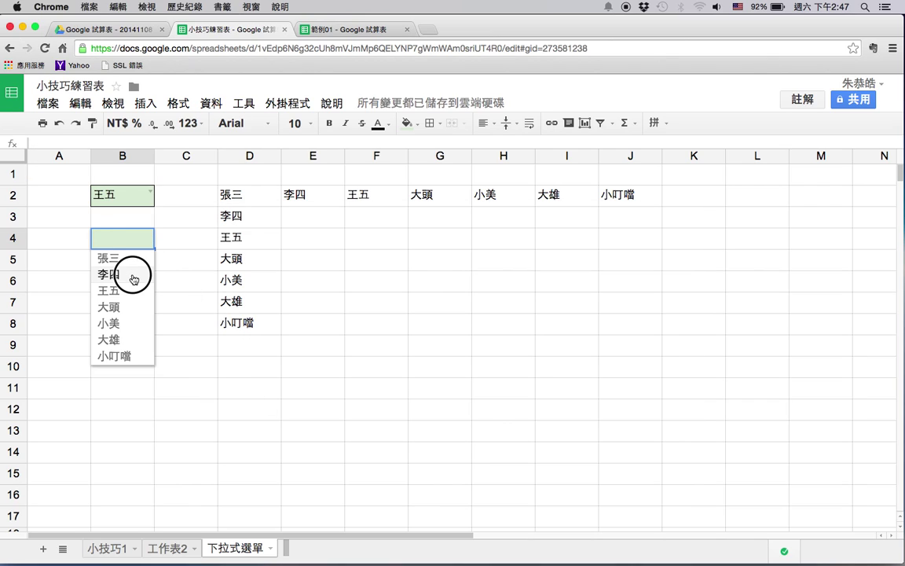
click(158, 238)
click(151, 236)
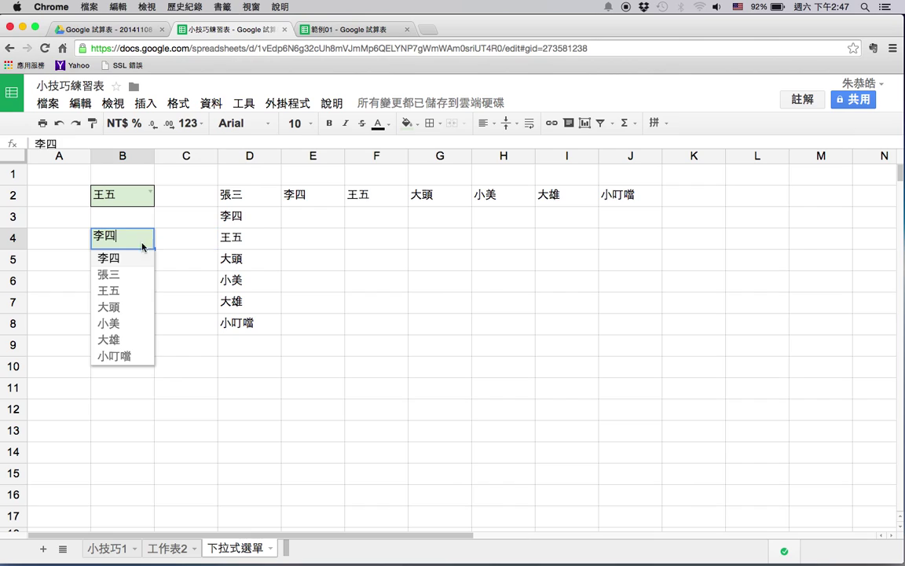
click(130, 291)
click(182, 206)
- Enter the unlisted value ac in B2 and view the note attached to the cell
click(120, 198)
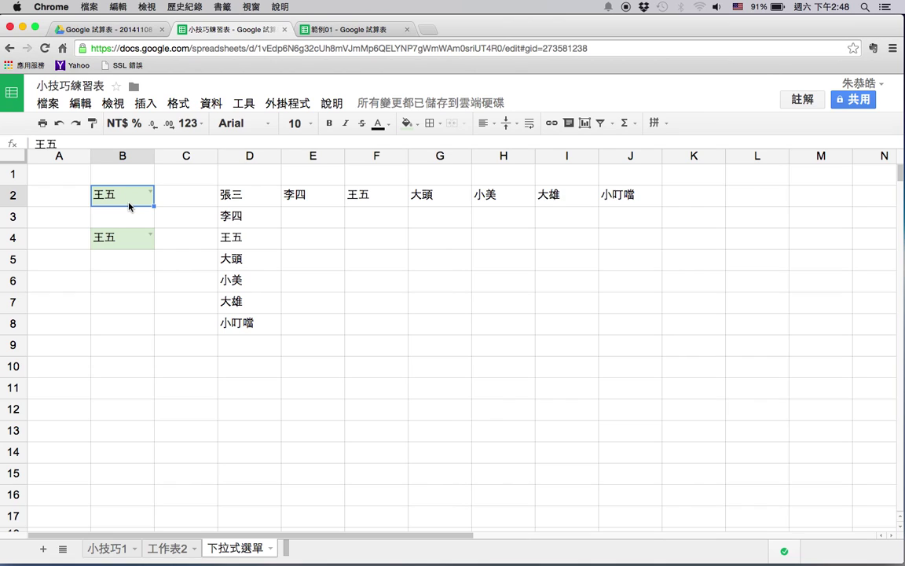
text(ac)
key(Return)
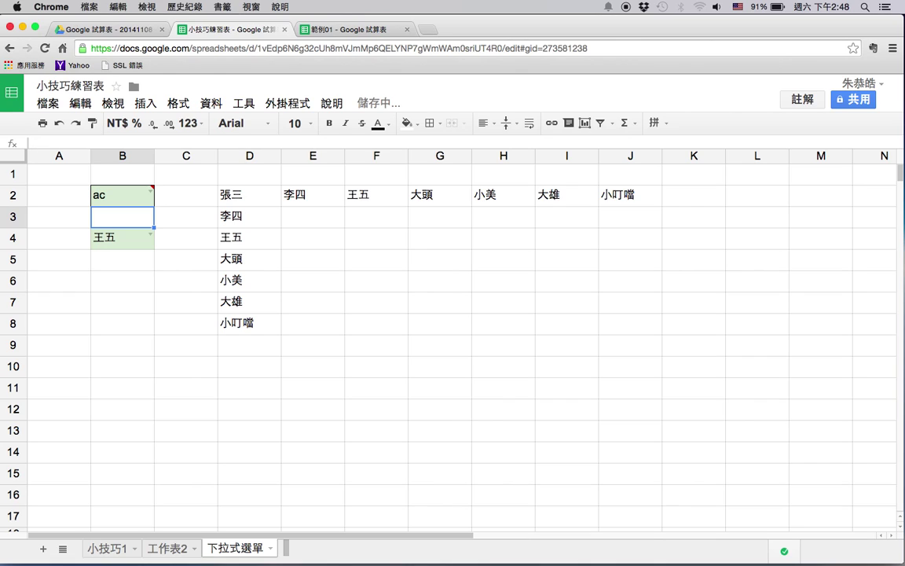
mouse_move(152, 190)
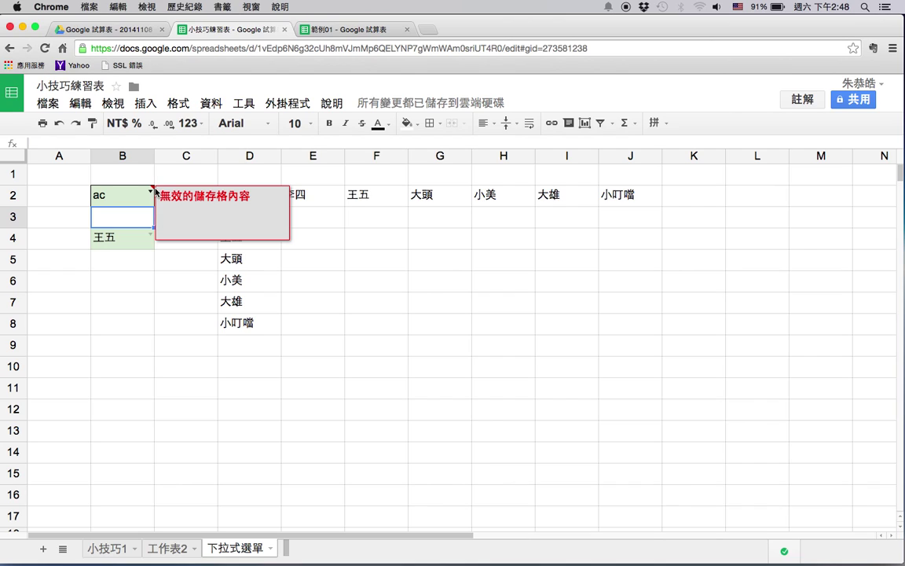
- Try to enter the unlisted value ac in B4
click(128, 237)
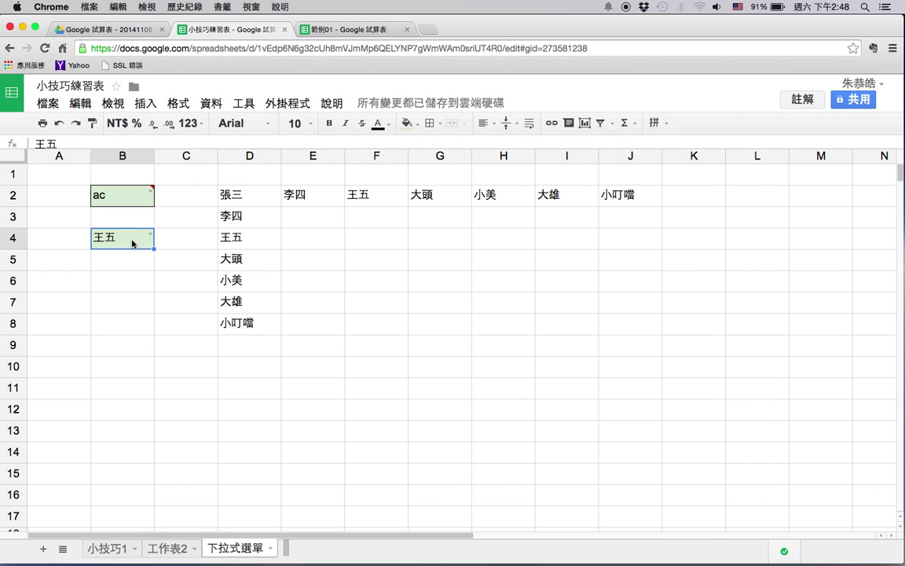
text(ac)
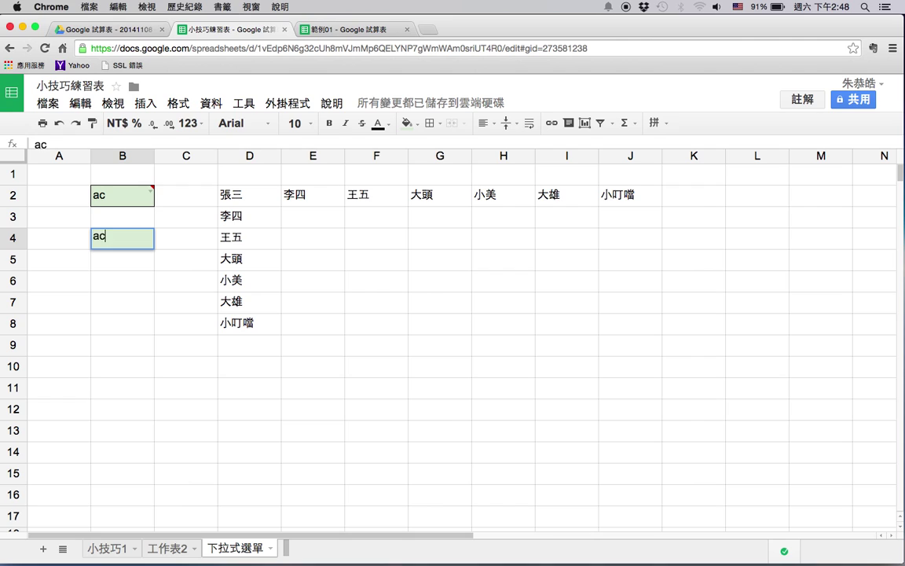
key(Return)
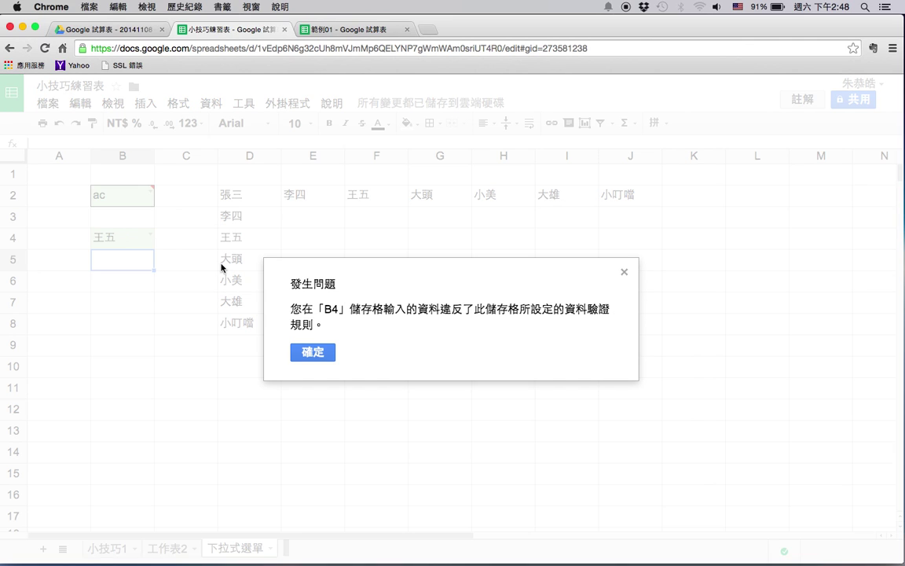
click(314, 357)
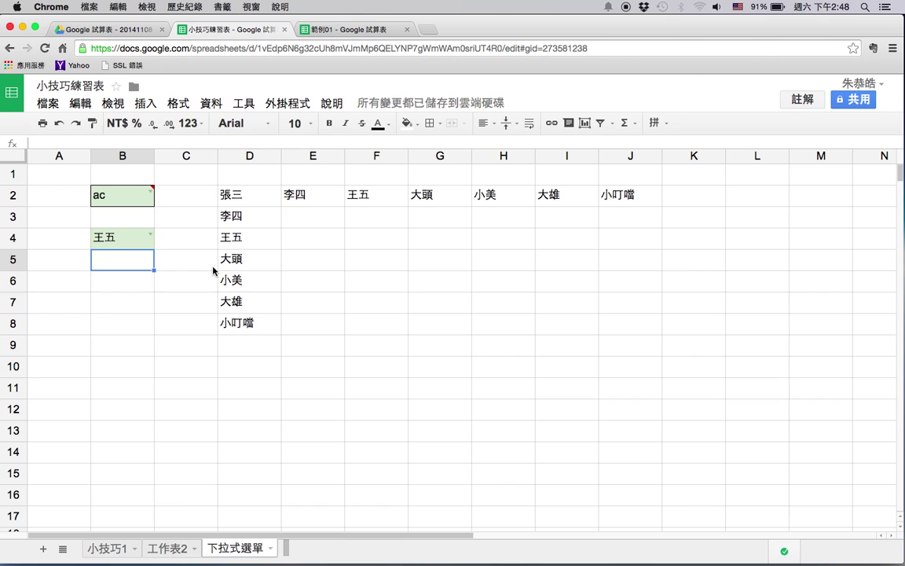
- Review B4's data validation rule, including how it handles invalid data, and close it without saving
right_click(145, 239)
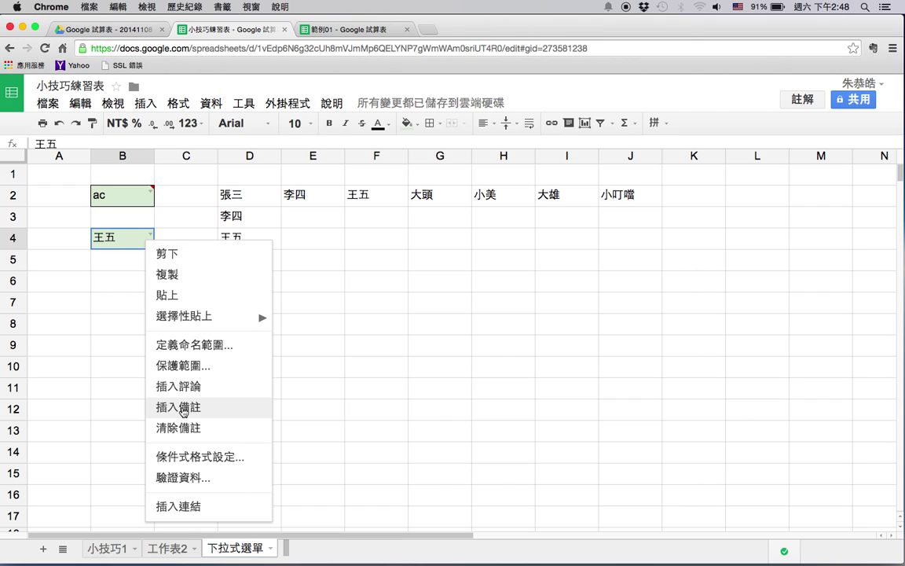
click(188, 477)
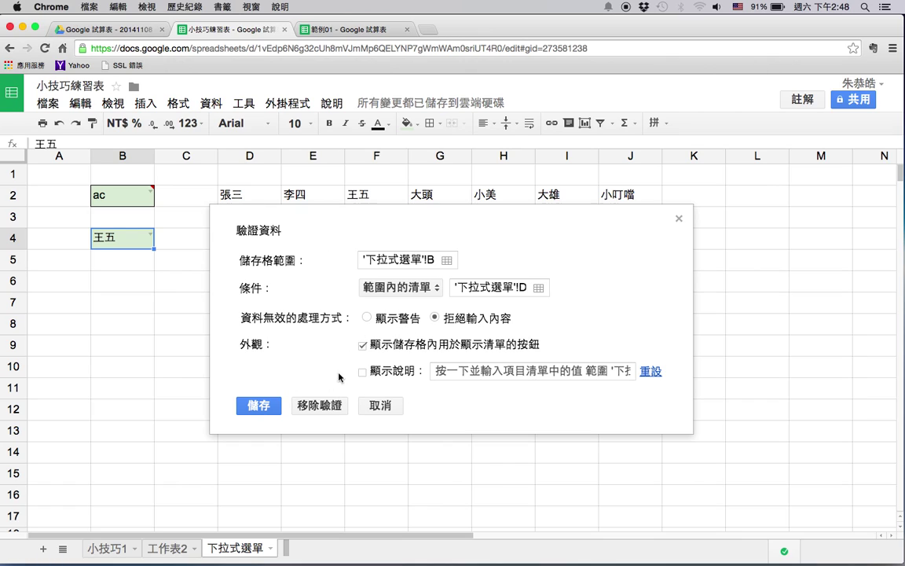
click(382, 405)
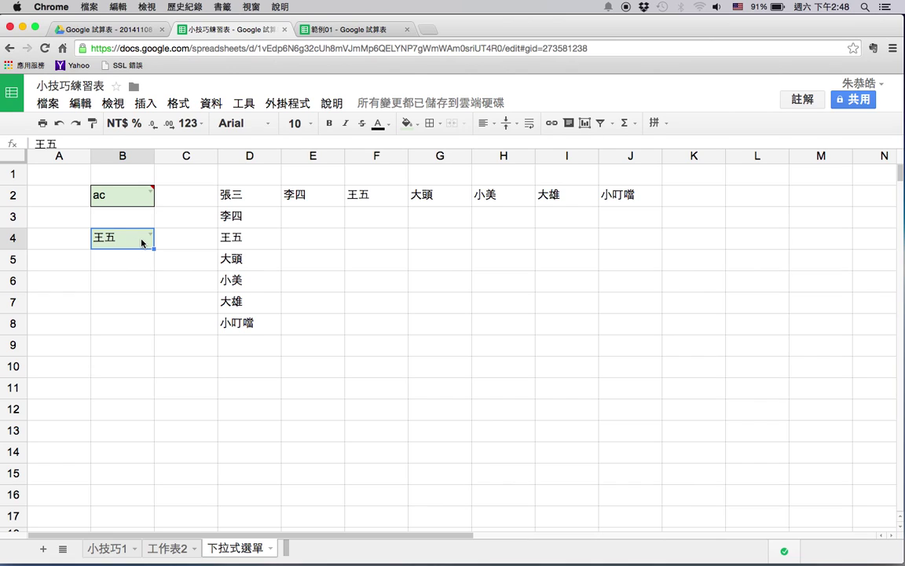
click(124, 266)
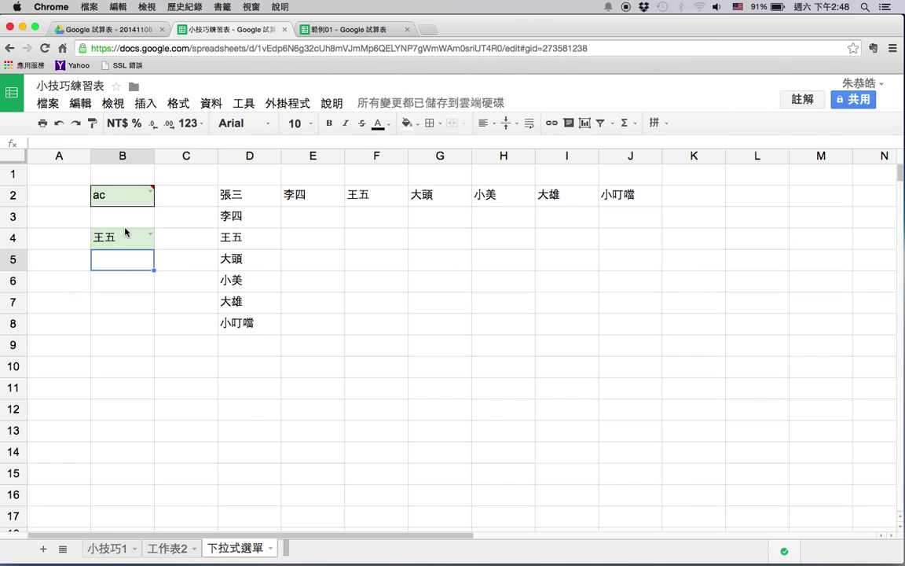
- Fill B4 and its dropdown list down through B10, and clear only the copied values from B5:B10
click(134, 239)
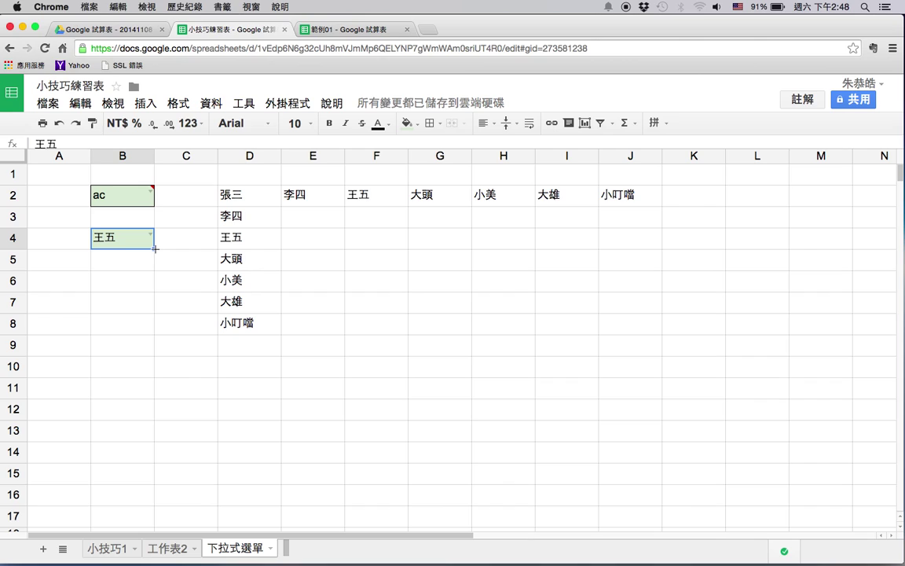
drag(155, 250, 135, 368)
click(165, 328)
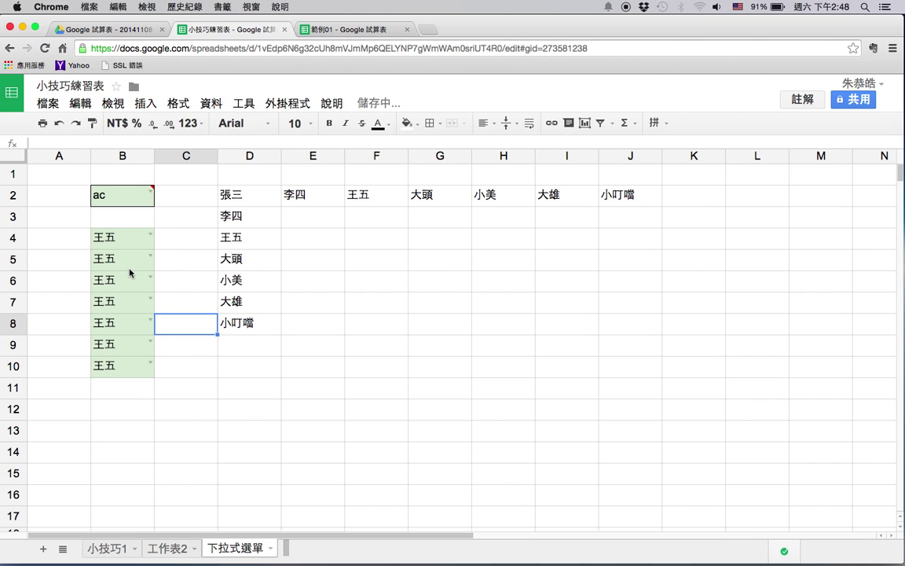
drag(109, 258, 117, 366)
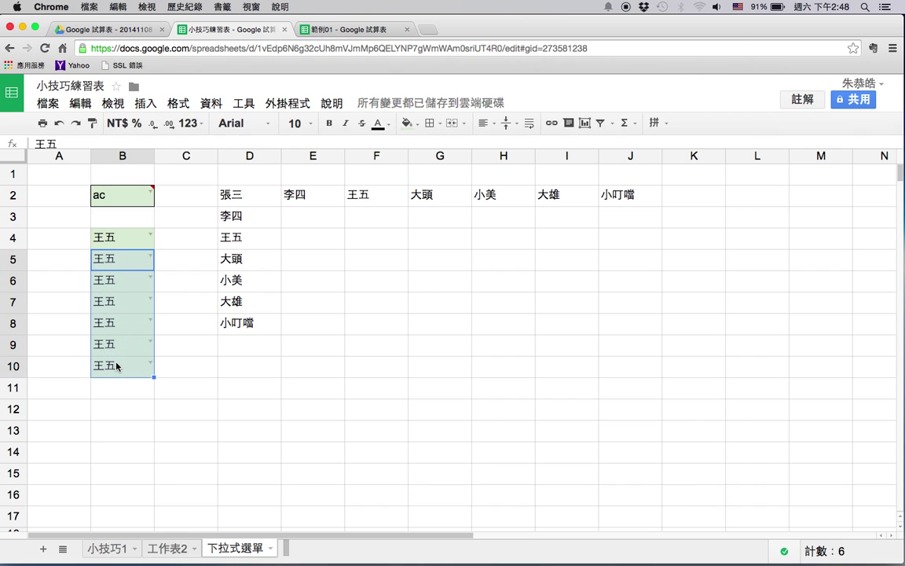
key(Delete)
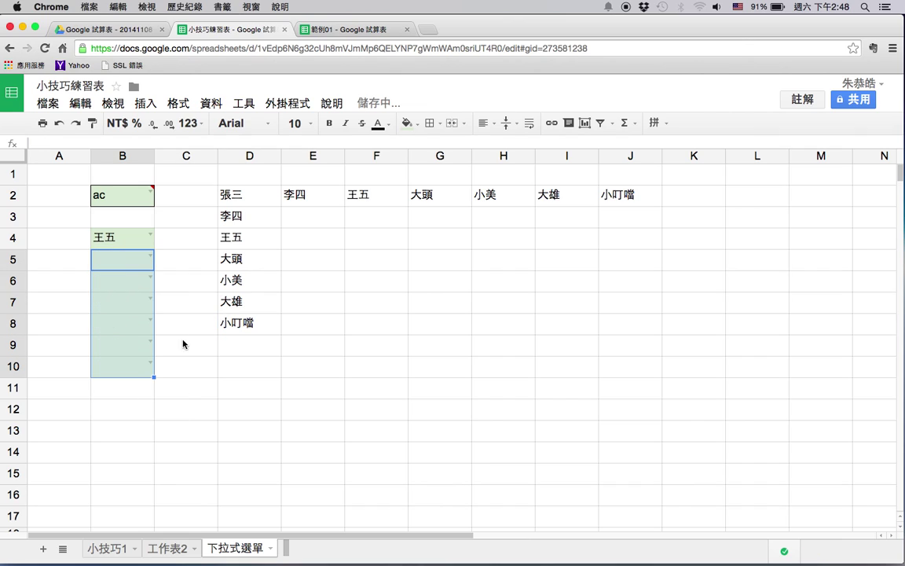
click(169, 324)
- Check the copied dropdown lists in B5, B6 and B7 without choosing a value
click(150, 257)
click(169, 262)
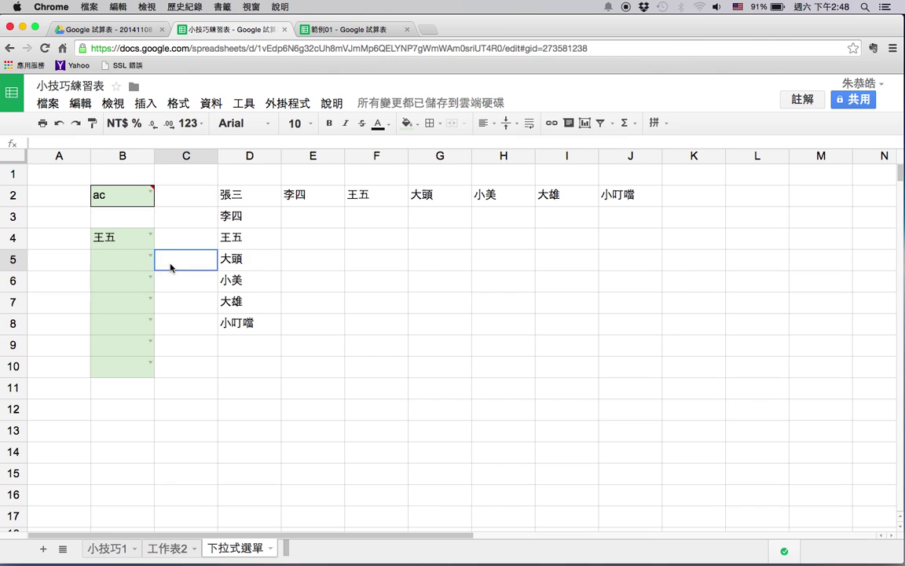
click(148, 278)
click(171, 281)
click(150, 300)
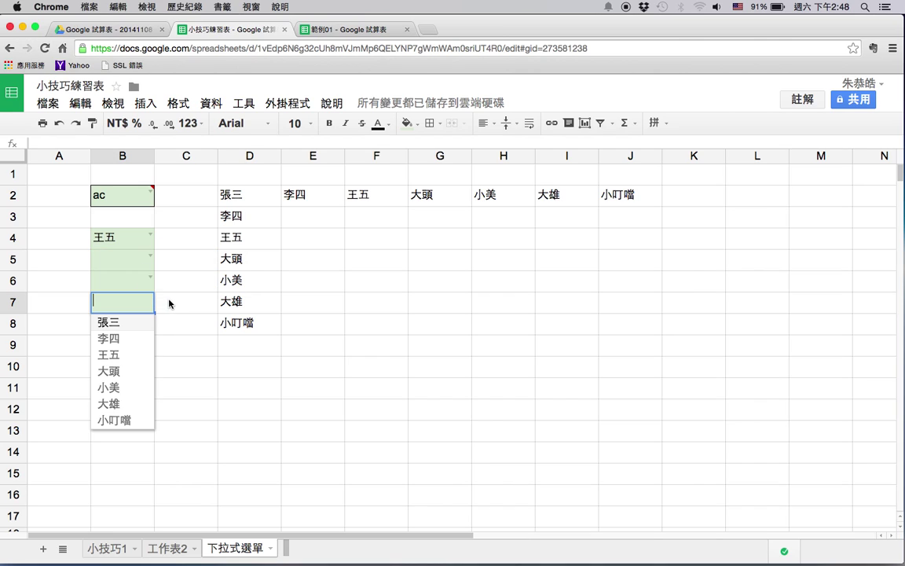
click(175, 305)
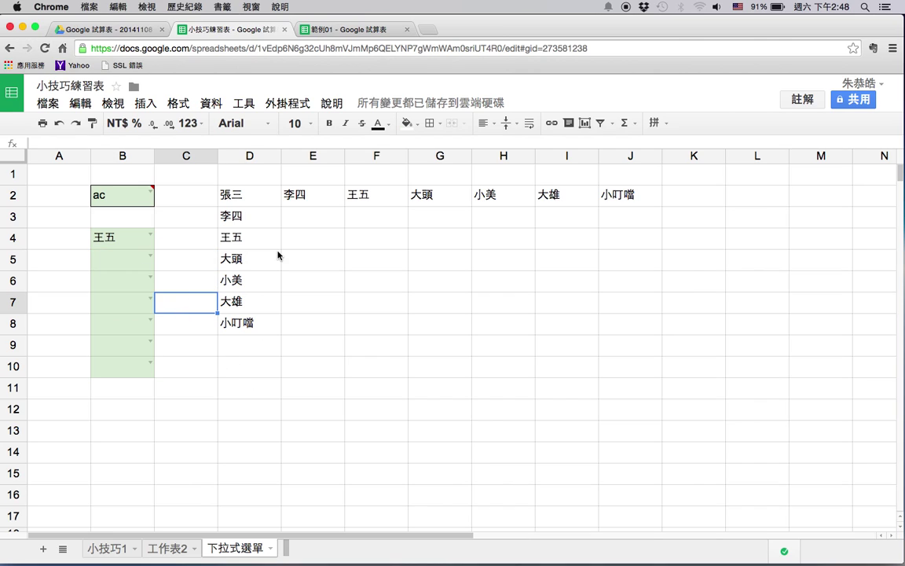
- Switch to the 範例01 spreadsheet, show its 計算 sheet and examine the IF formula in A2
click(349, 30)
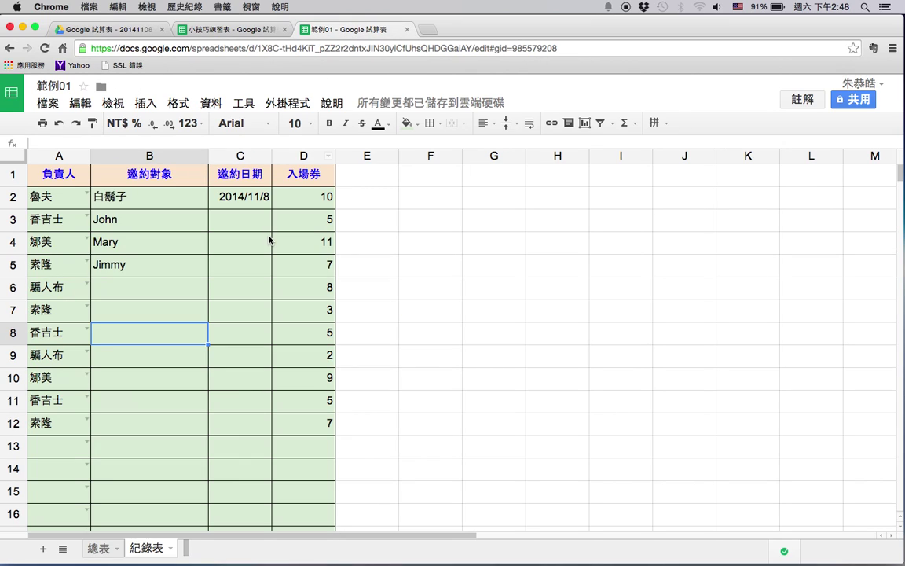
click(64, 550)
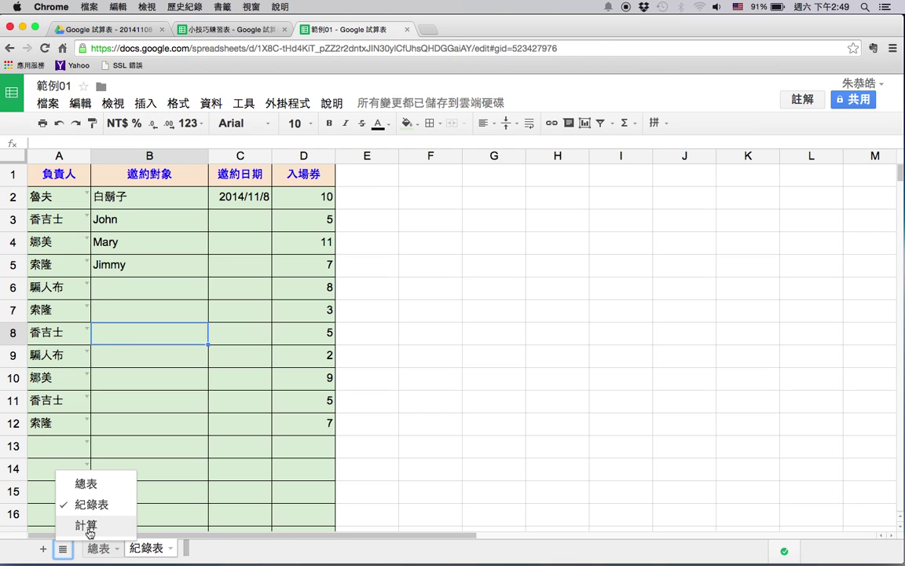
click(64, 526)
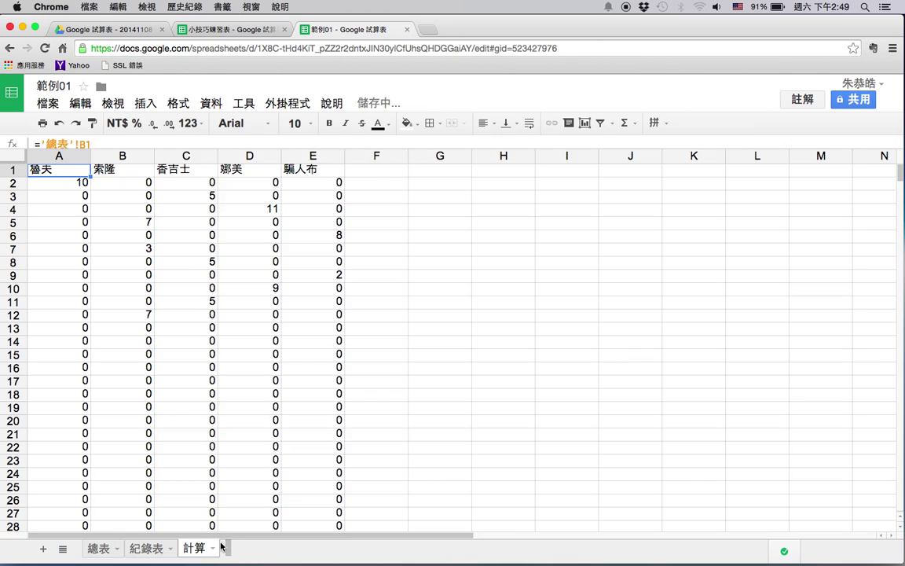
click(77, 184)
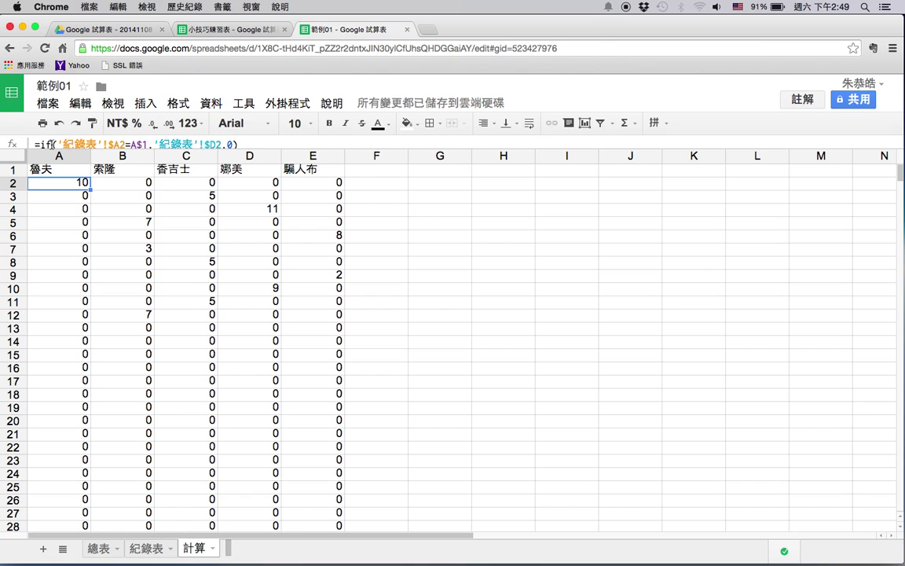
- Return to the 小技巧練習表 spreadsheet, add a new sheet and name it IF
click(232, 29)
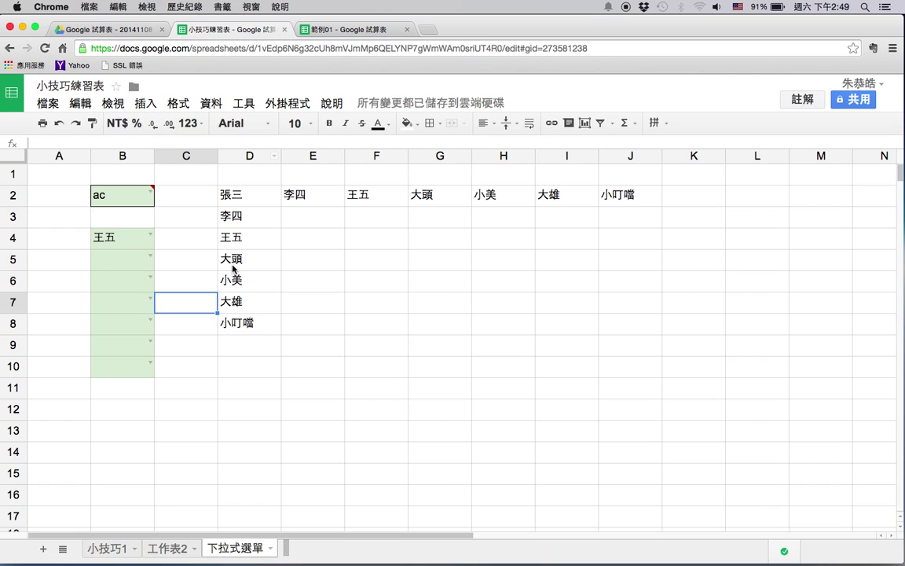
click(43, 549)
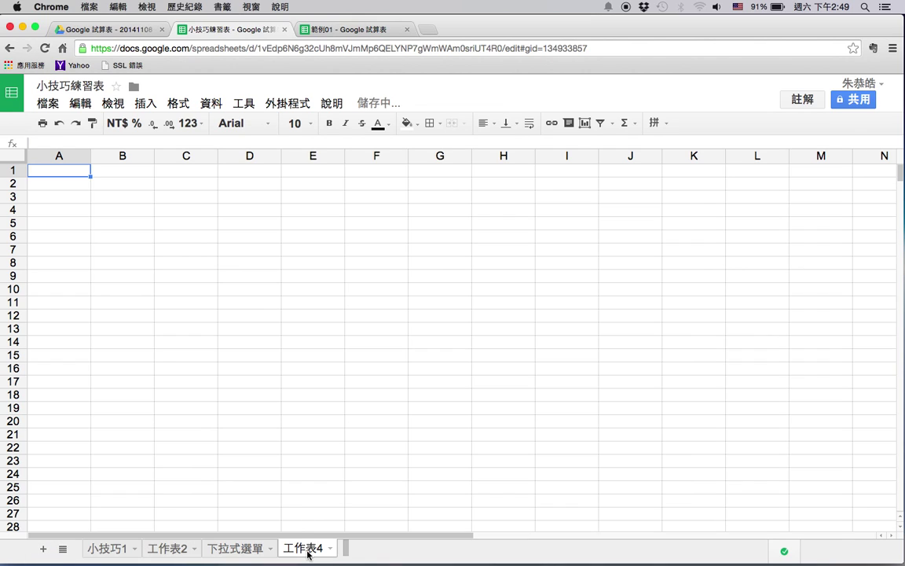
double_click(307, 549)
text(IF)
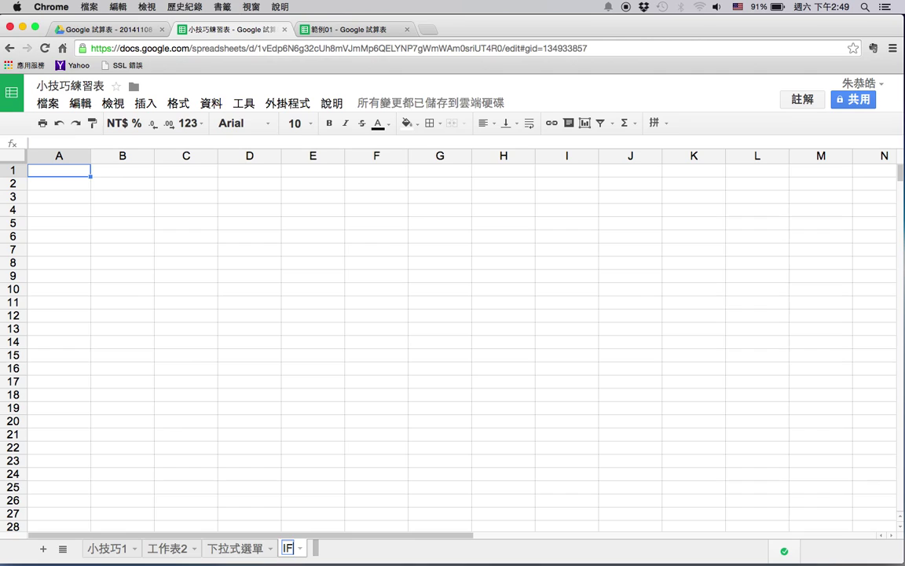
key(Return)
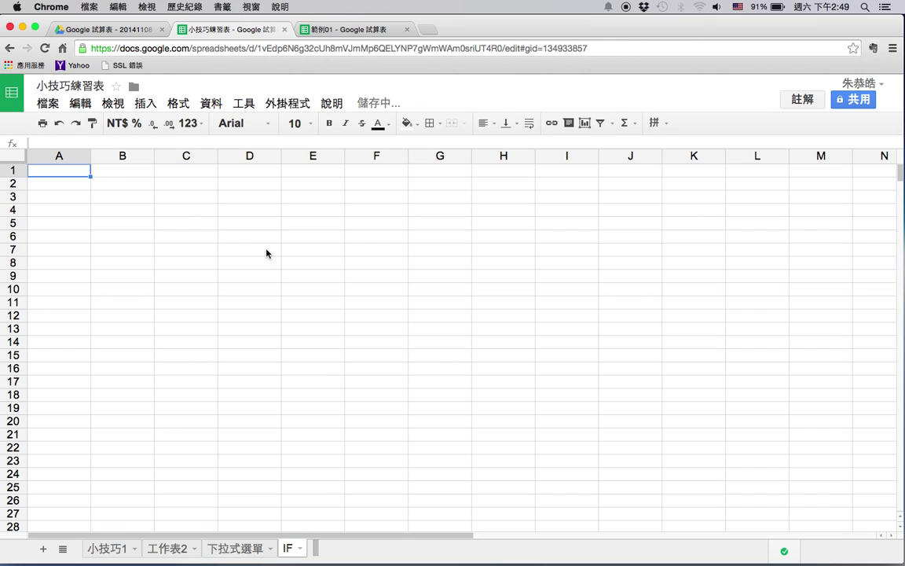
- Increase the height of all rows in the IF sheet and align their cells vertically to the middle
click(14, 173)
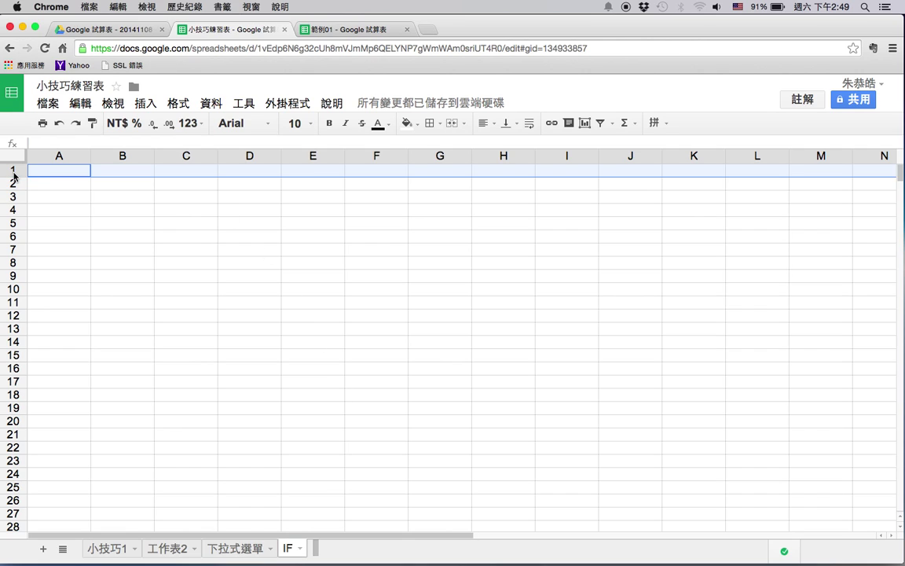
shift+click(23, 316)
drag(23, 320, 22, 339)
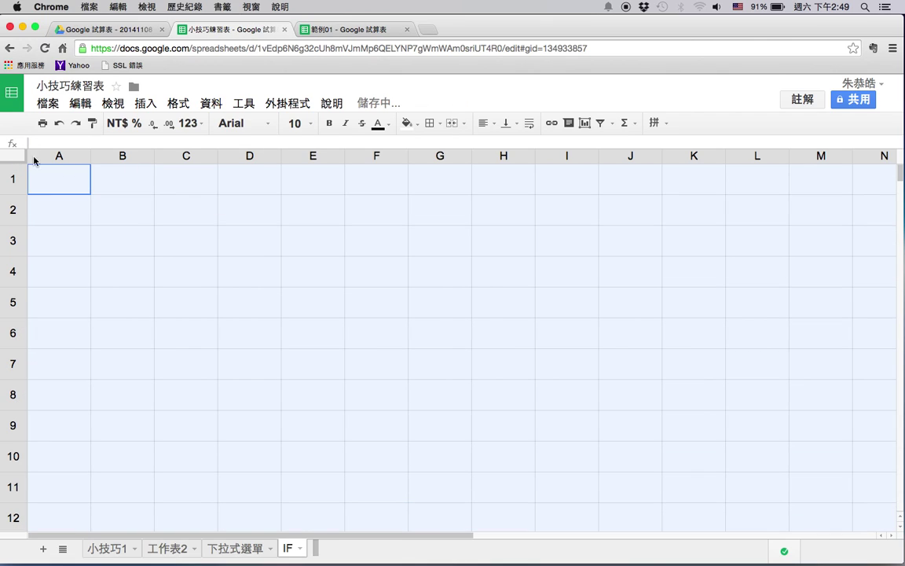
click(507, 123)
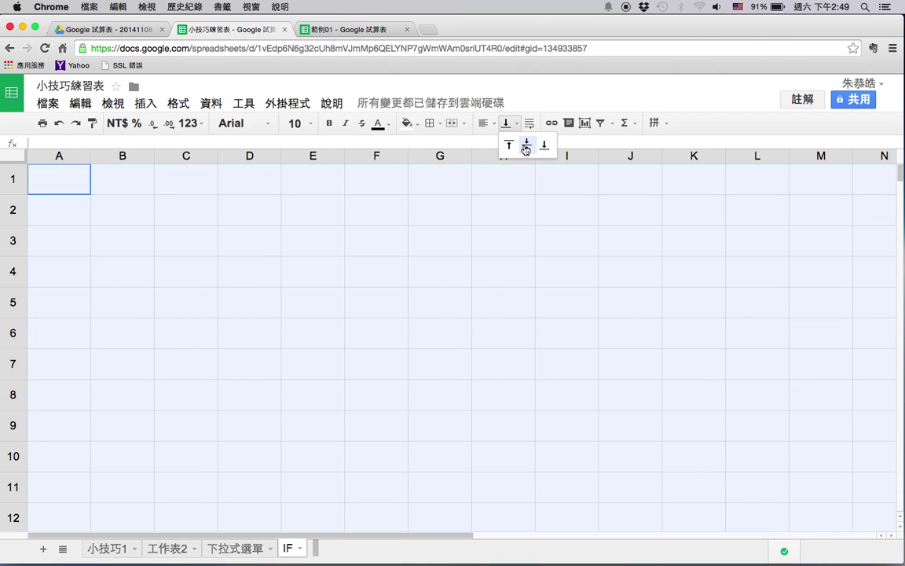
click(522, 145)
click(203, 221)
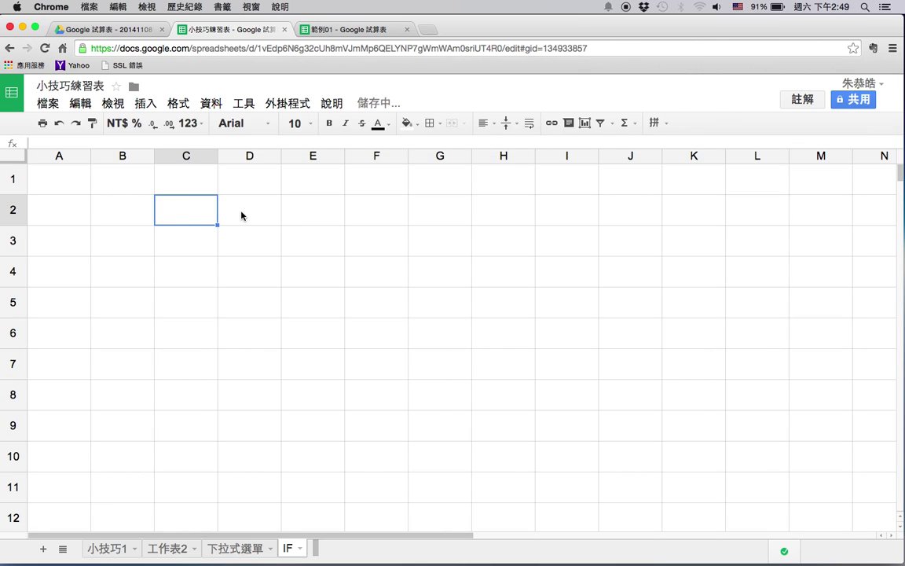
- Enter 3 in B2 and 5 in C2
click(241, 215)
click(131, 217)
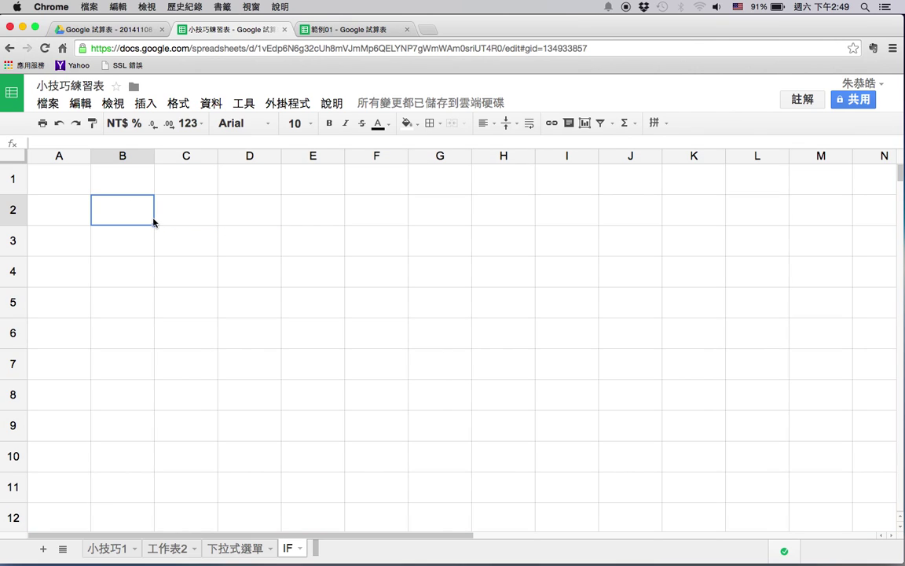
text(3)
key(Tab)
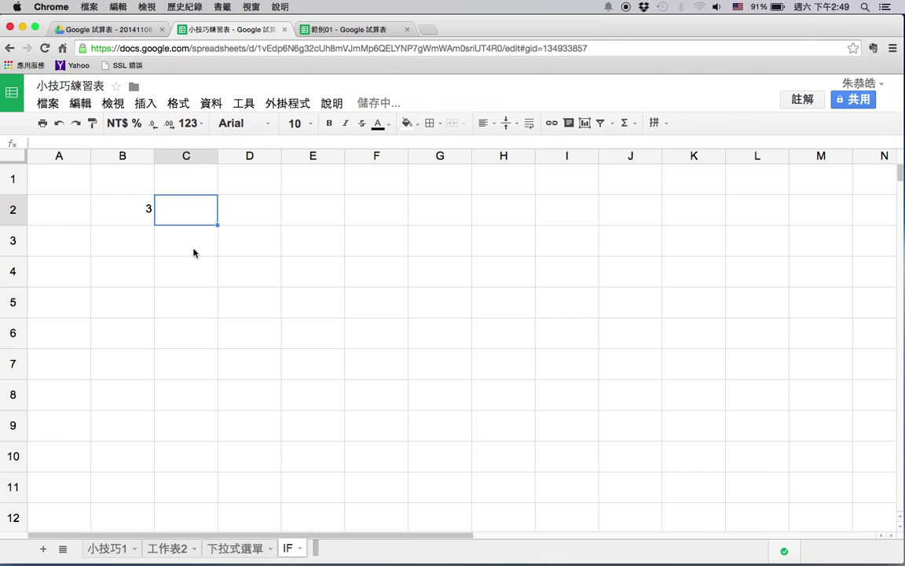
text(5)
click(254, 227)
- Begin an IF formula in D2 with the condition C2>B2
click(251, 216)
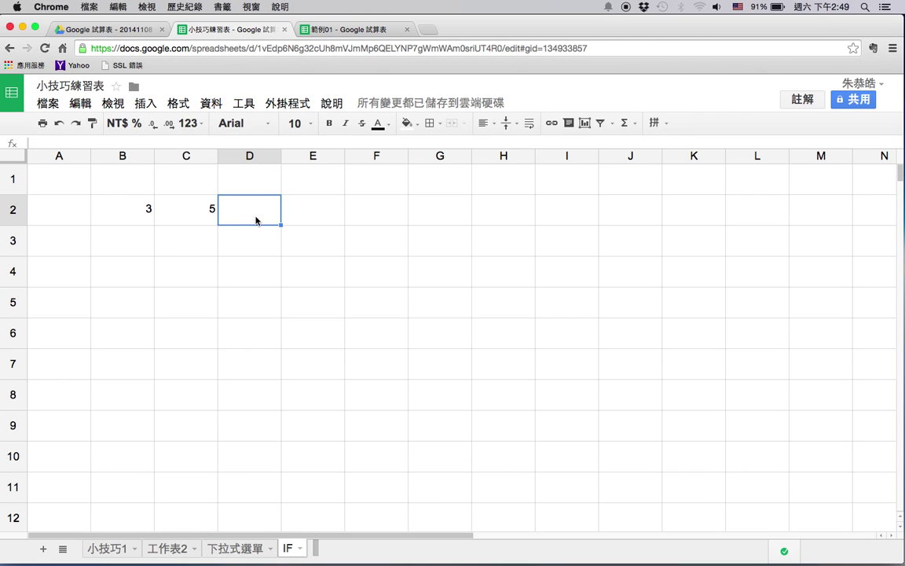
text(=)
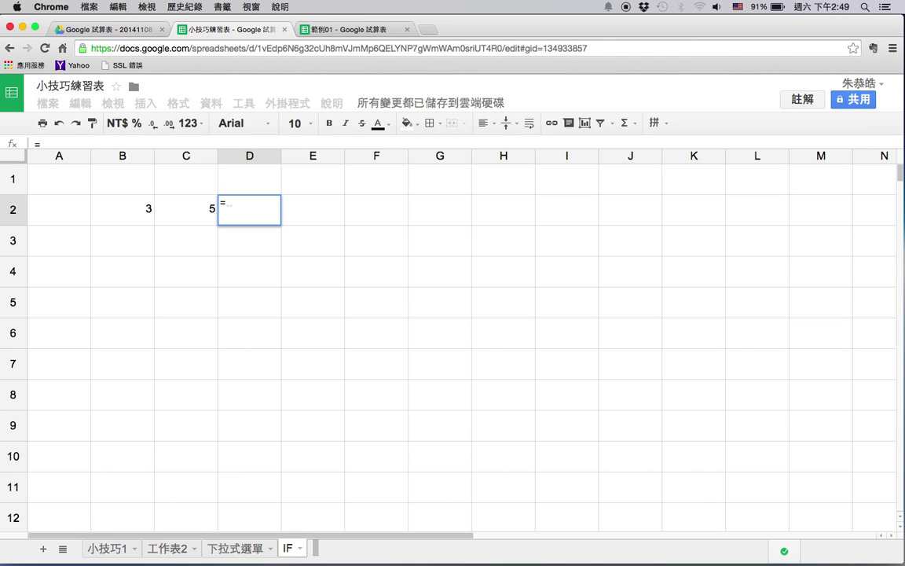
text(if)
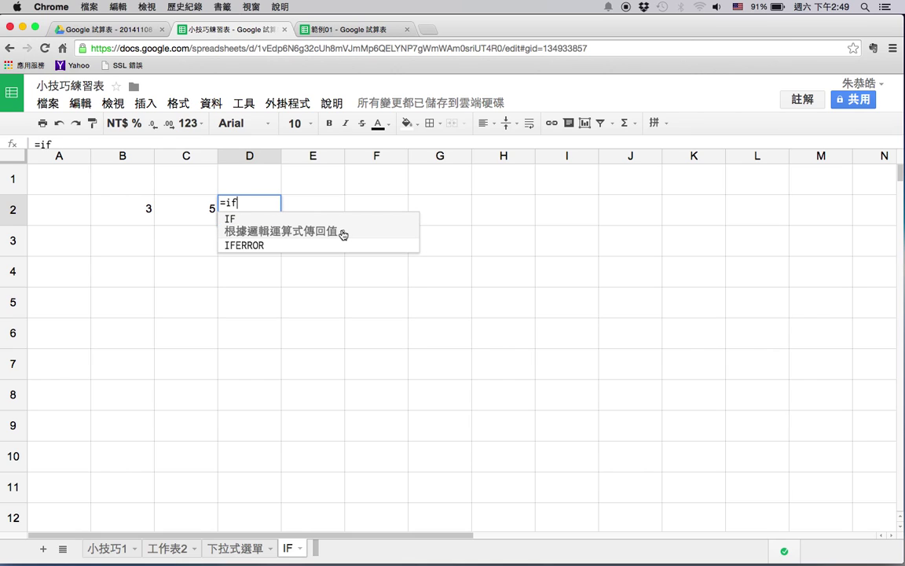
text(()
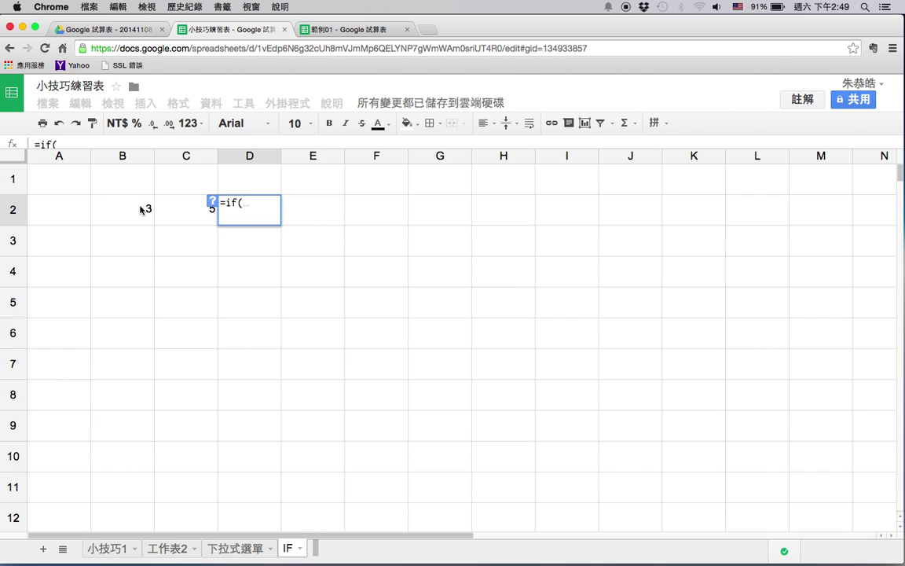
click(188, 212)
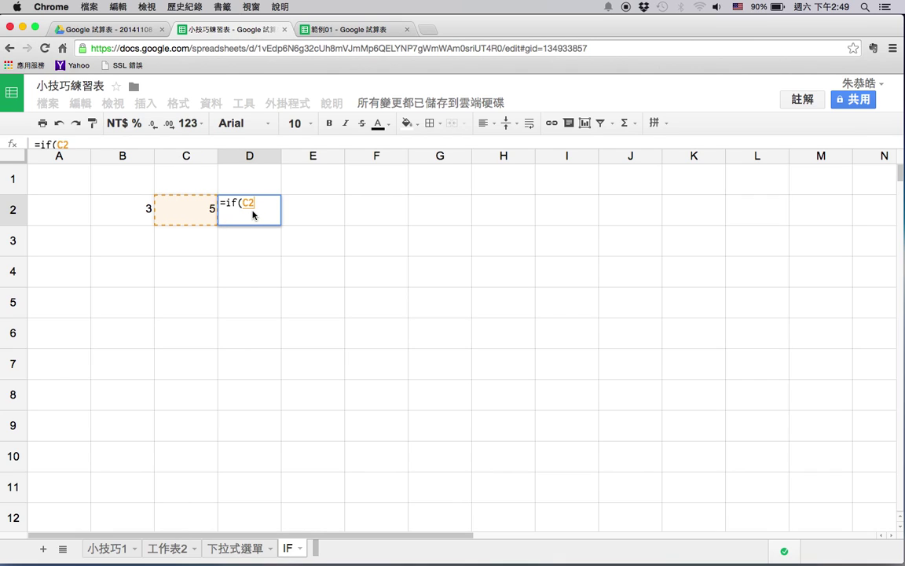
text(>)
click(148, 208)
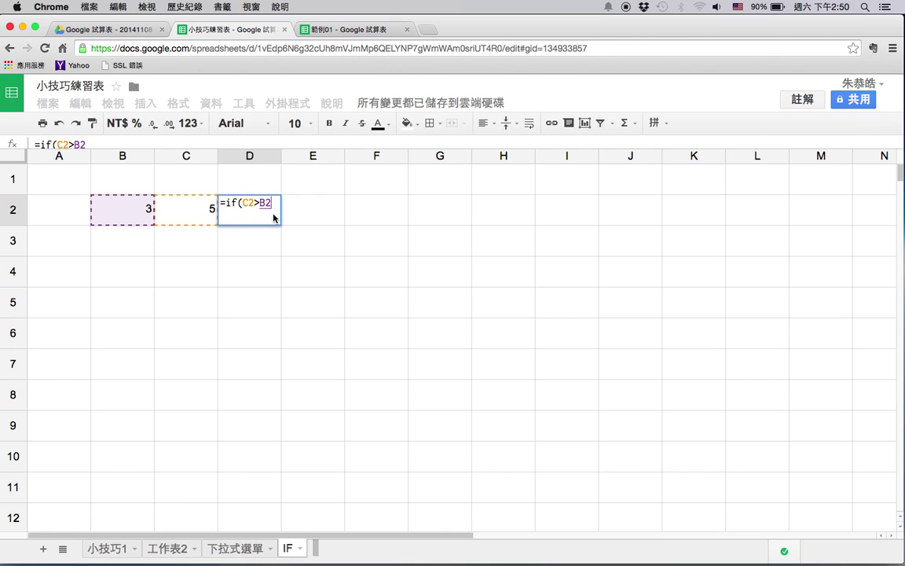
- Add "C2比較大" as the true result of the IF formula in D2
text(,"C2)
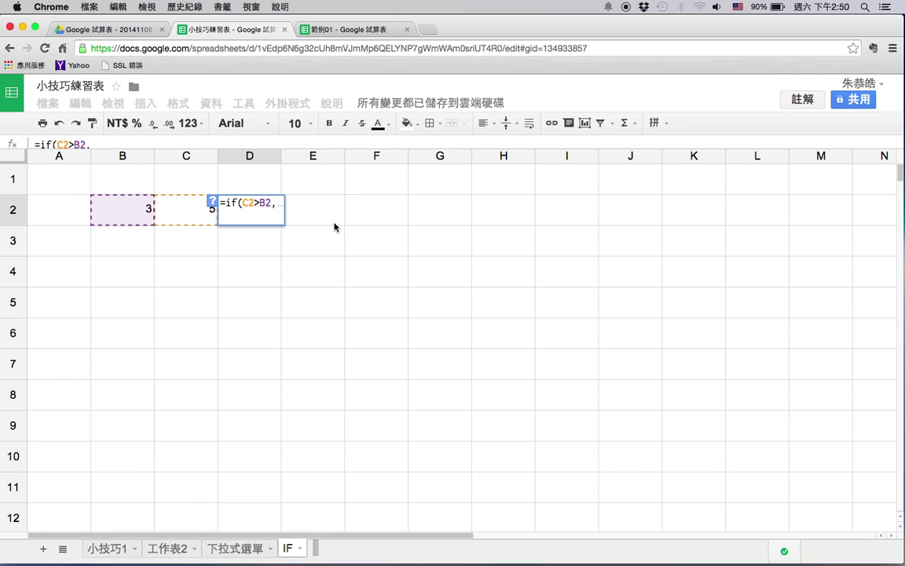
text(")
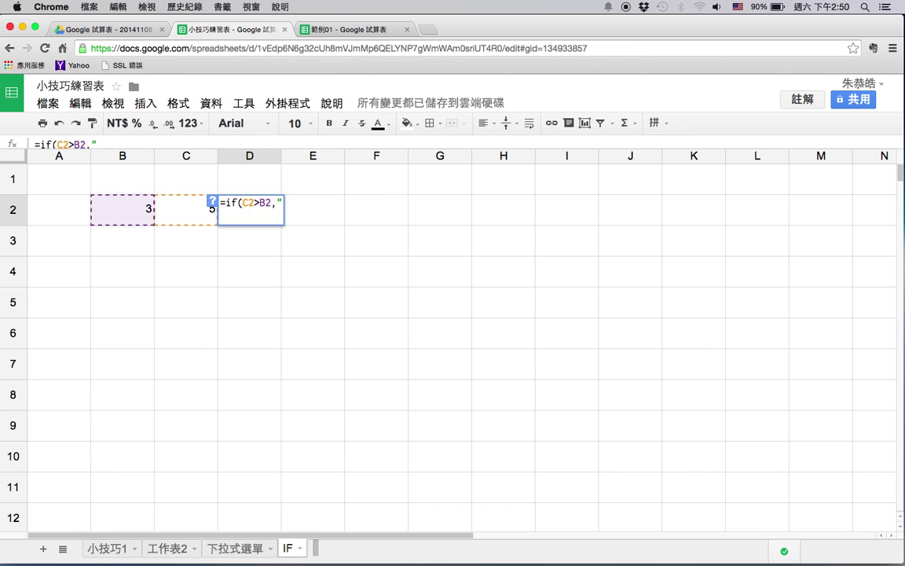
text(C2)
key(ctrl+space)
text(比較)
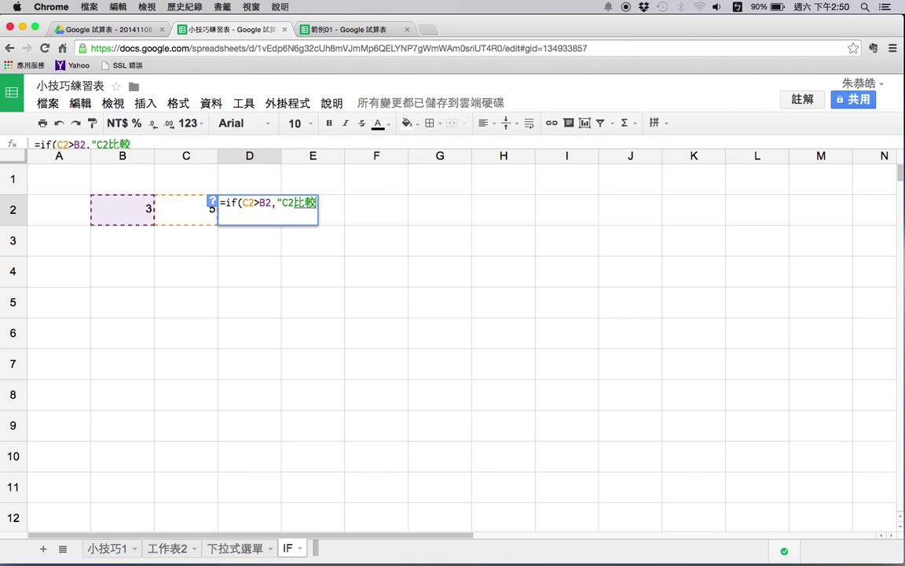
text(大)
key(ctrl+space)
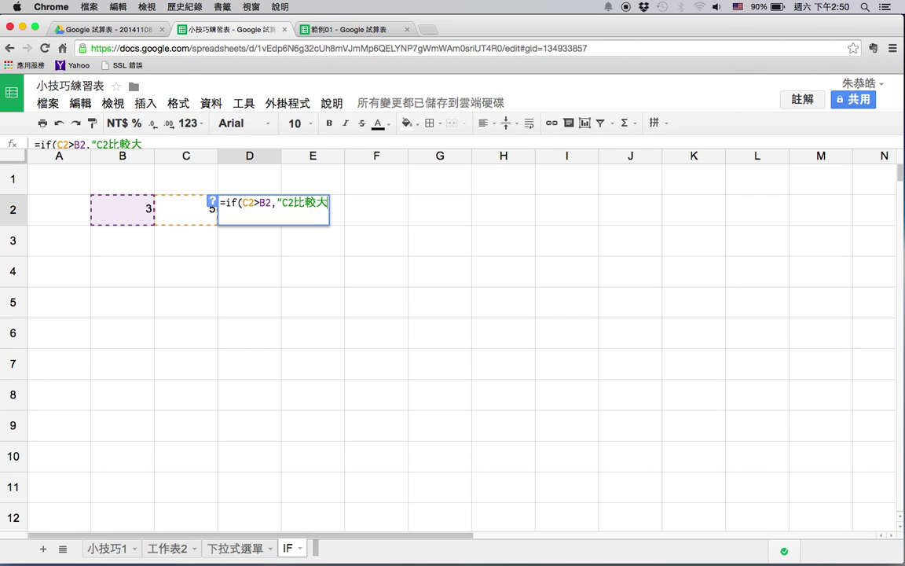
text(",)
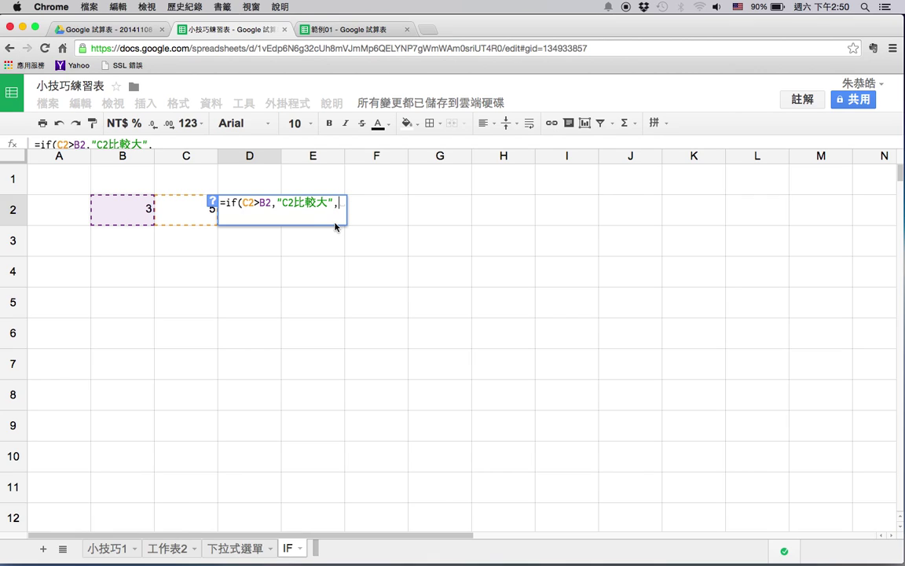
- Add "B2比較大" as the false result and complete the IF formula in D2
drag(241, 203, 335, 203)
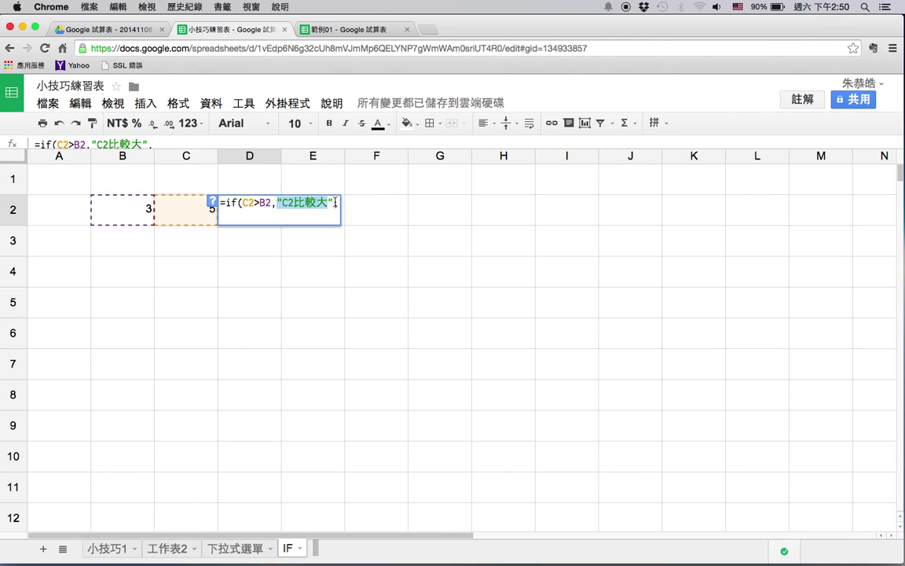
click(337, 203)
text(")
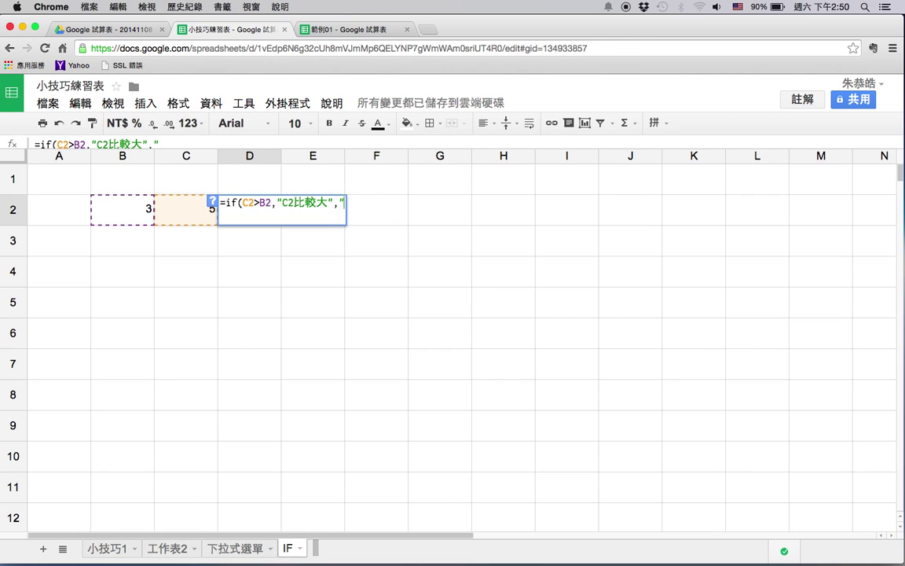
text(B2)
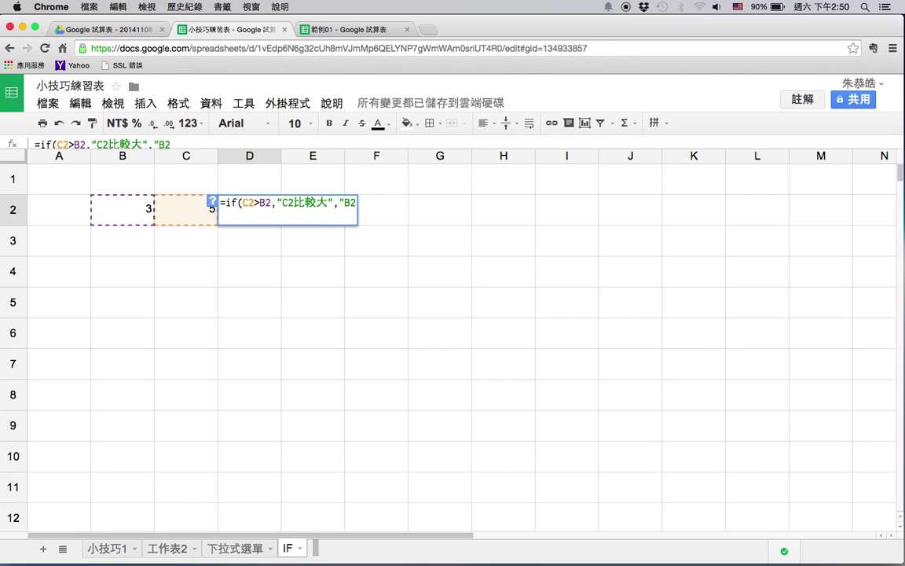
text(比ㄐㄧㄠ)
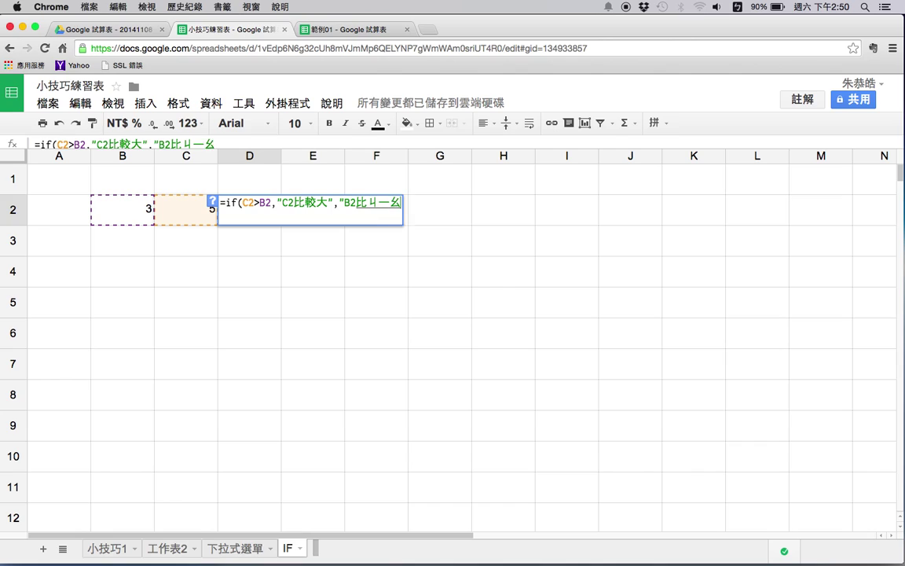
key(BackSpace)
key(BackSpace)
key(BackSpace)
text(較大)
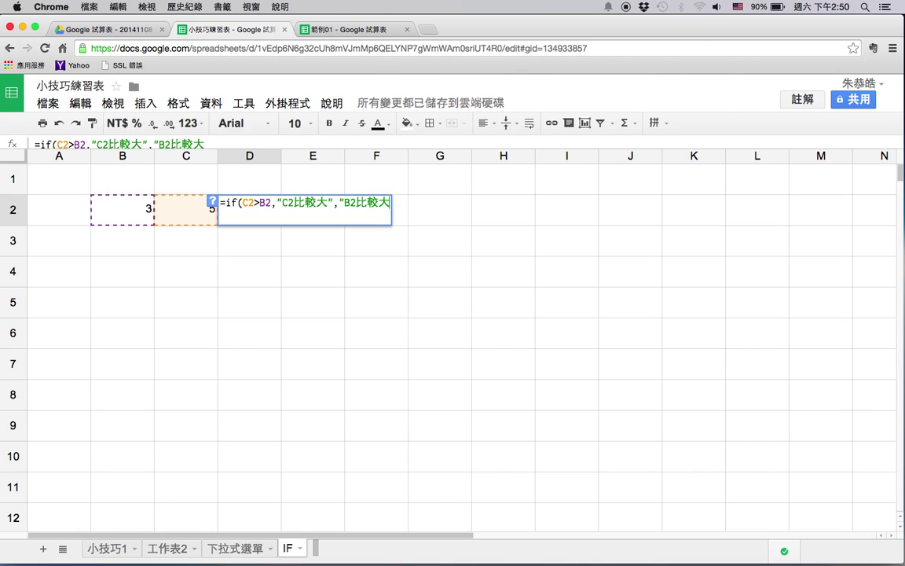
text("))
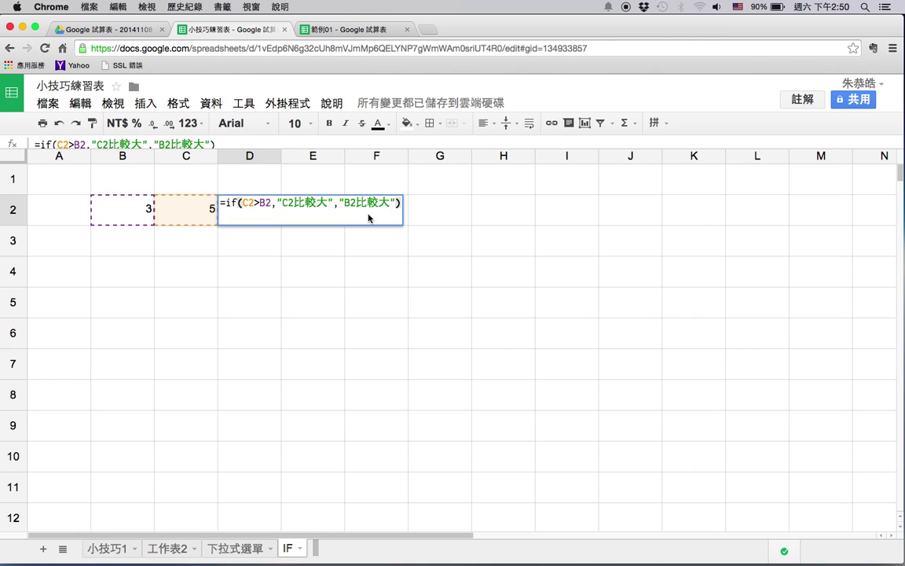
key(Return)
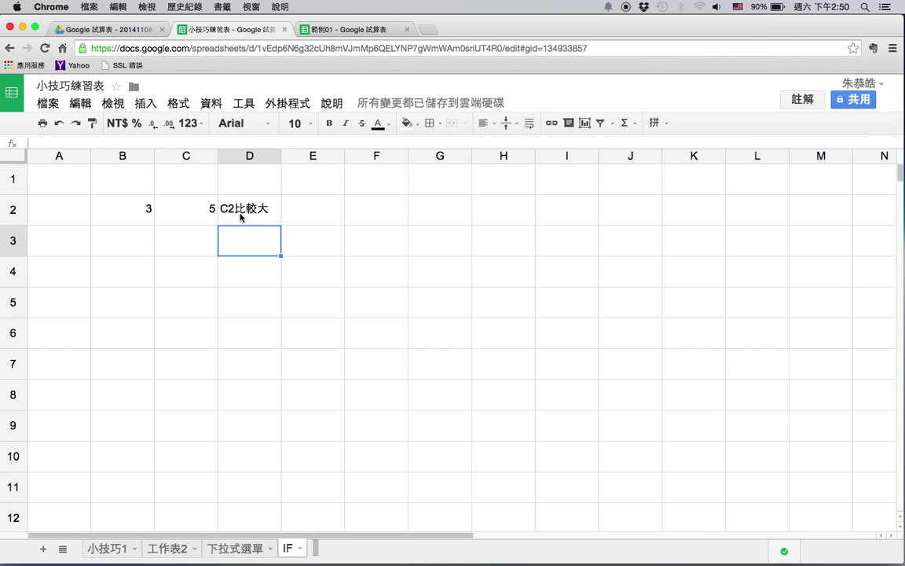
- Change the value in B2 to 7 to test the IF formula in D2
click(248, 217)
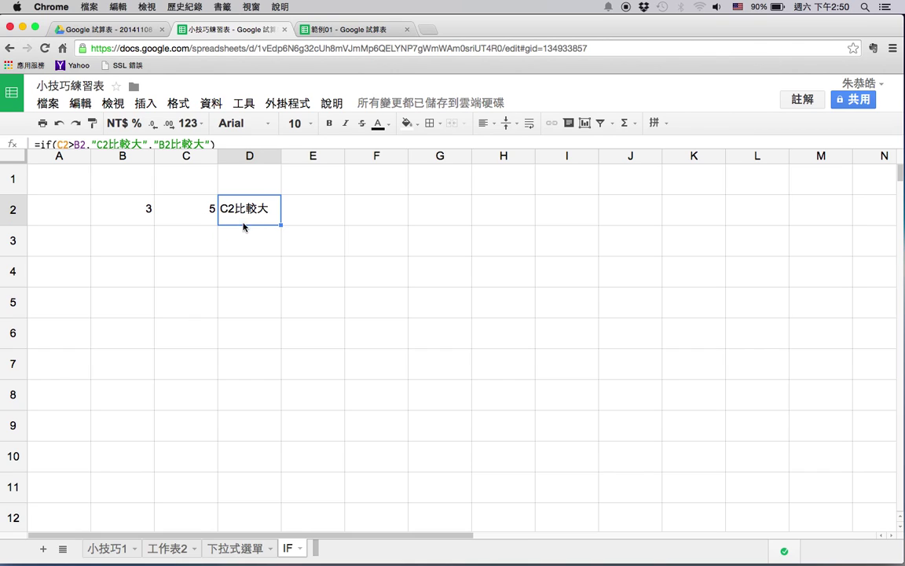
click(161, 218)
click(142, 217)
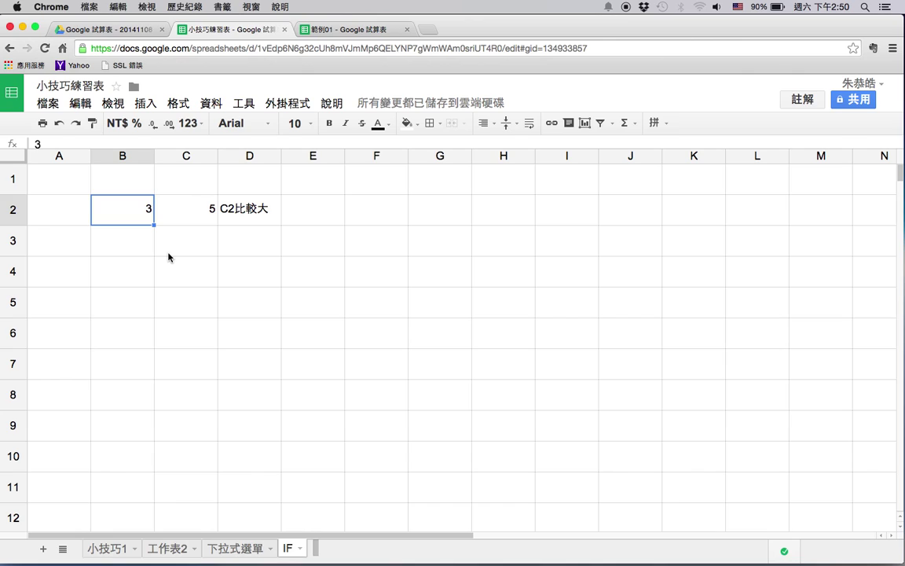
text(7)
key(Return)
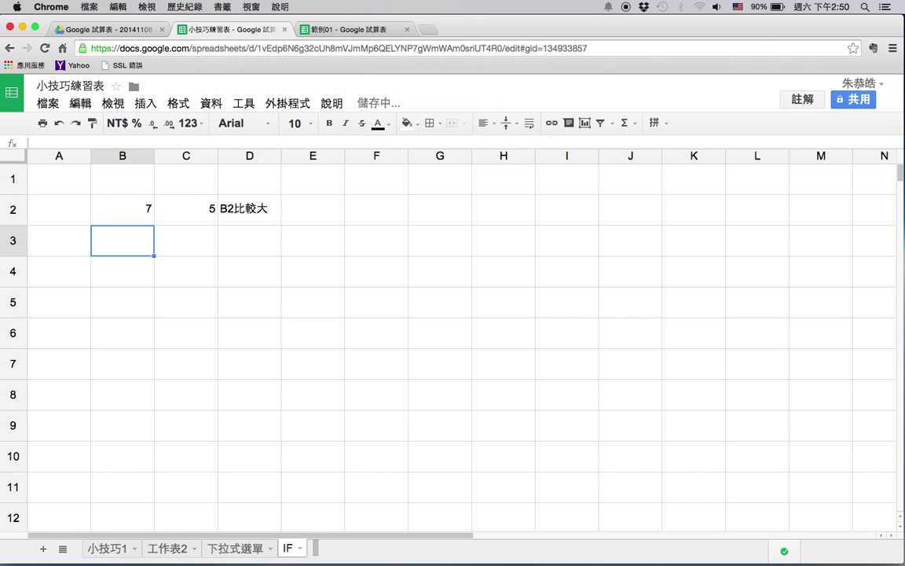
- Set B2 to 5 to test the formula with equal values in B2 and C2
click(123, 209)
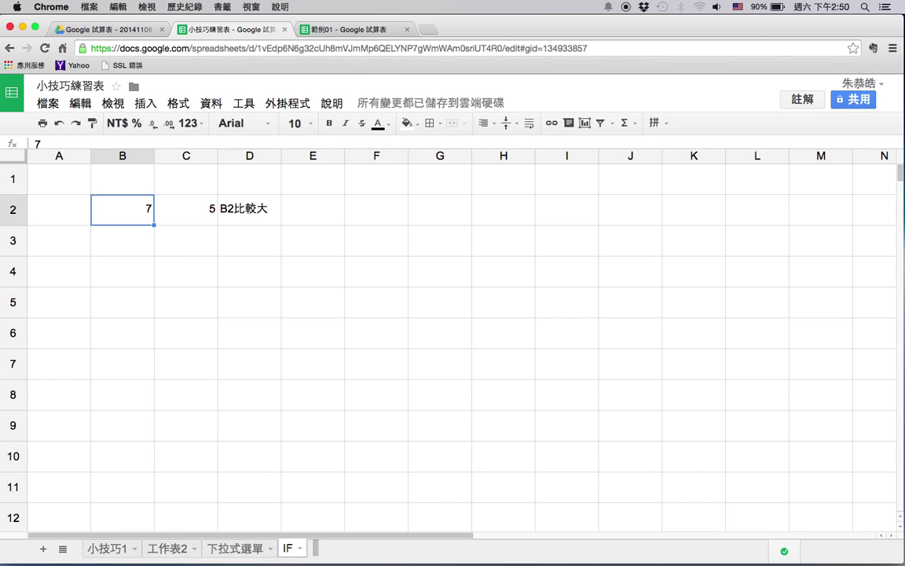
text(5)
key(Tab)
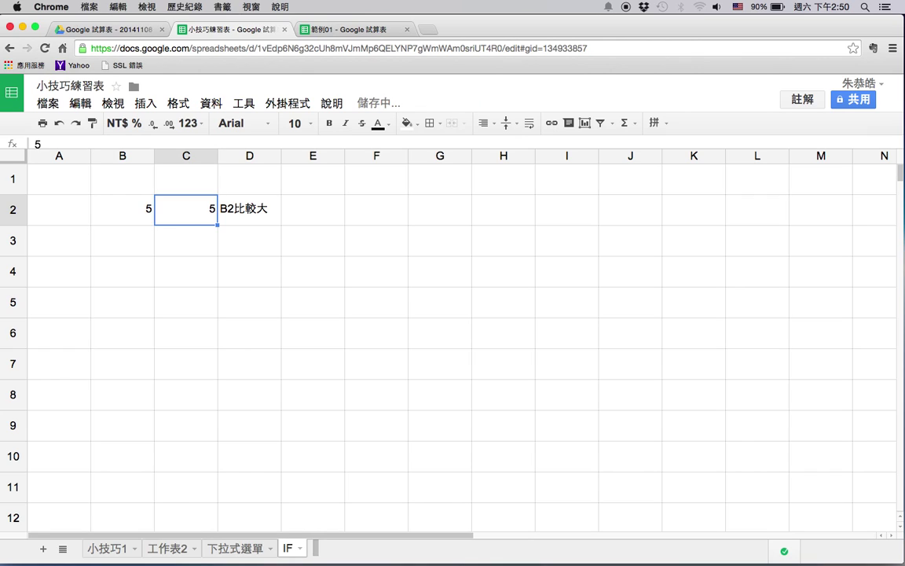
click(123, 209)
click(187, 209)
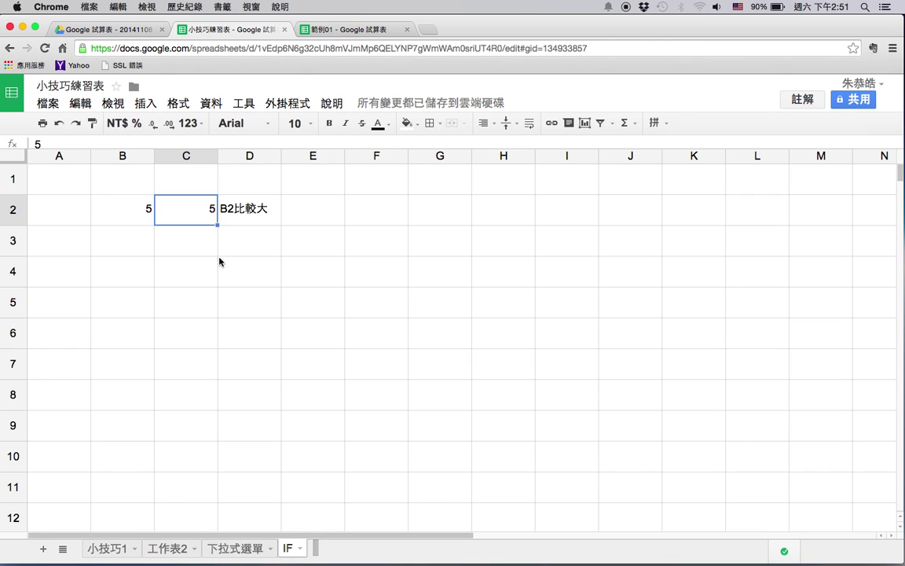
- Replace the false result in D2's IF formula with "C2沒有比較大"
click(252, 208)
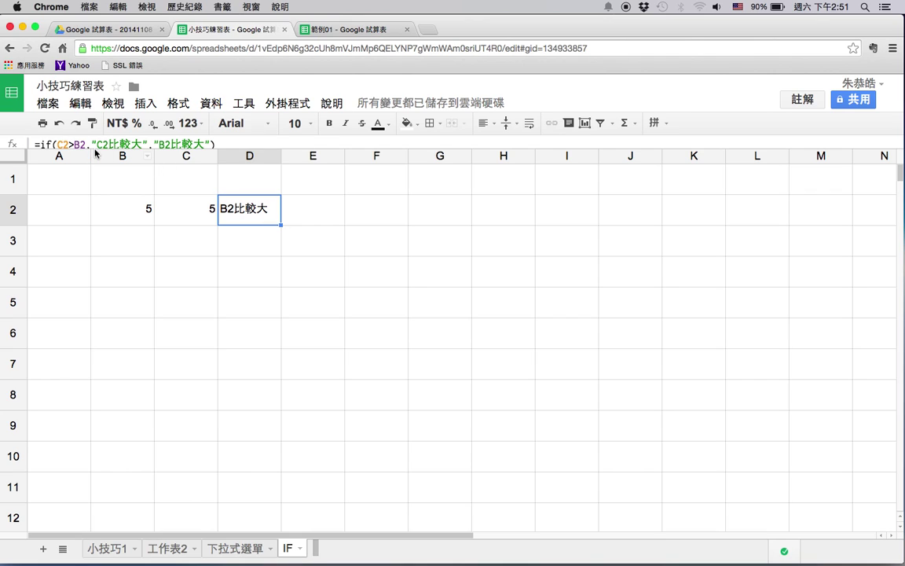
drag(161, 142, 203, 144)
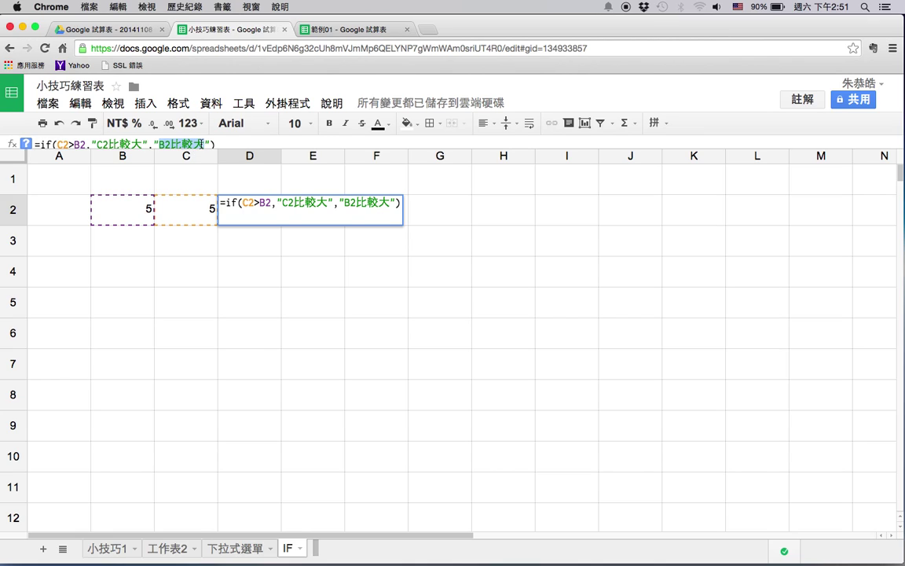
text(C2)
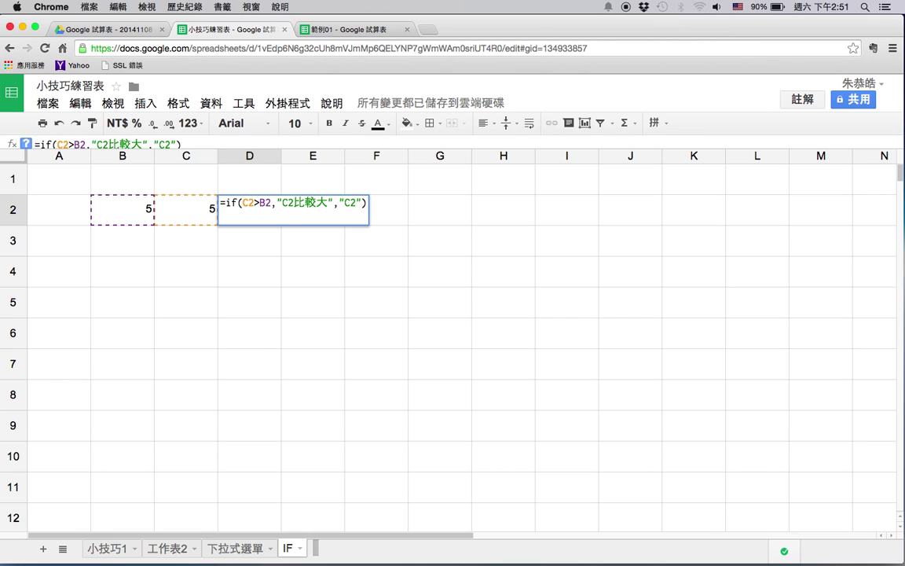
key(ctrl+space)
text(沒有ㄱ)
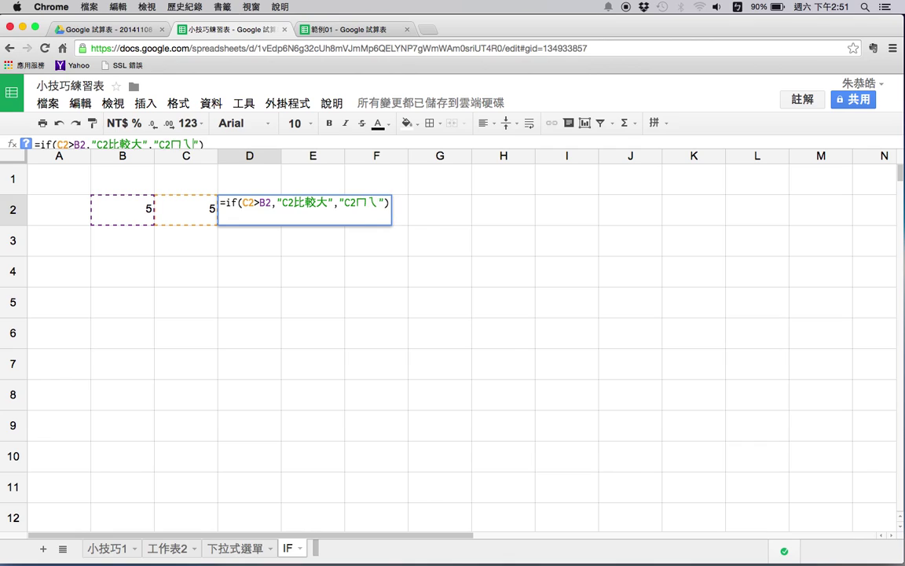
text(比較大)
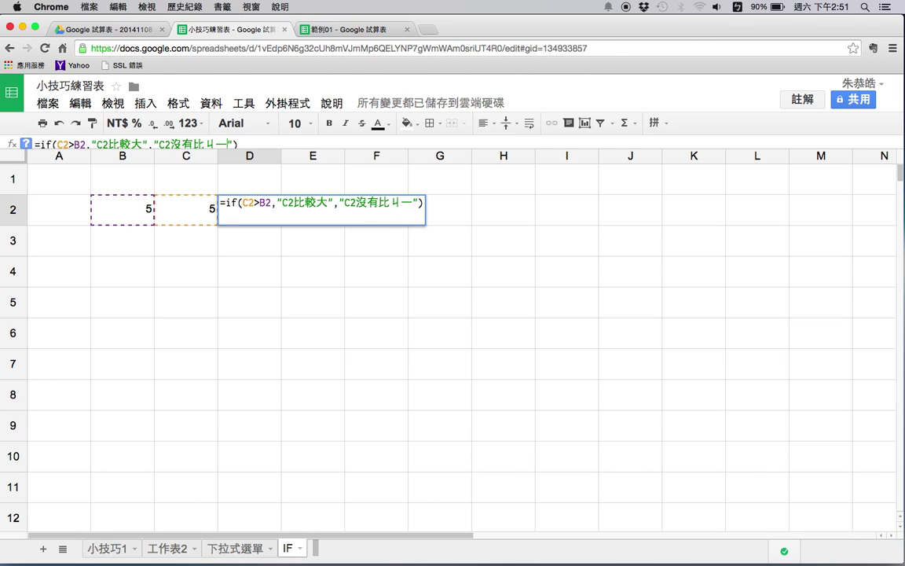
key(ctrl+space)
key(Return)
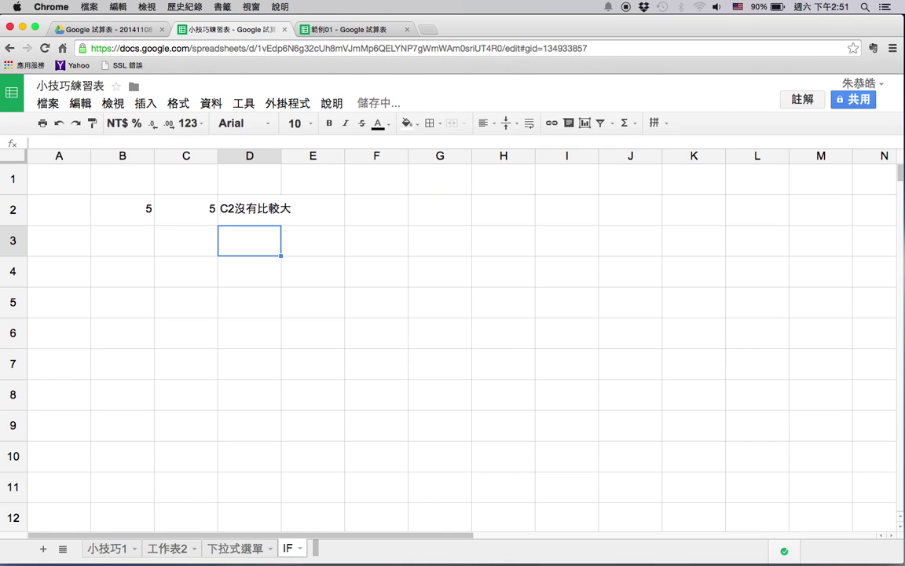
- Replace the false result in D2's IF formula with a nested IF that tests whether B2=C2
click(236, 200)
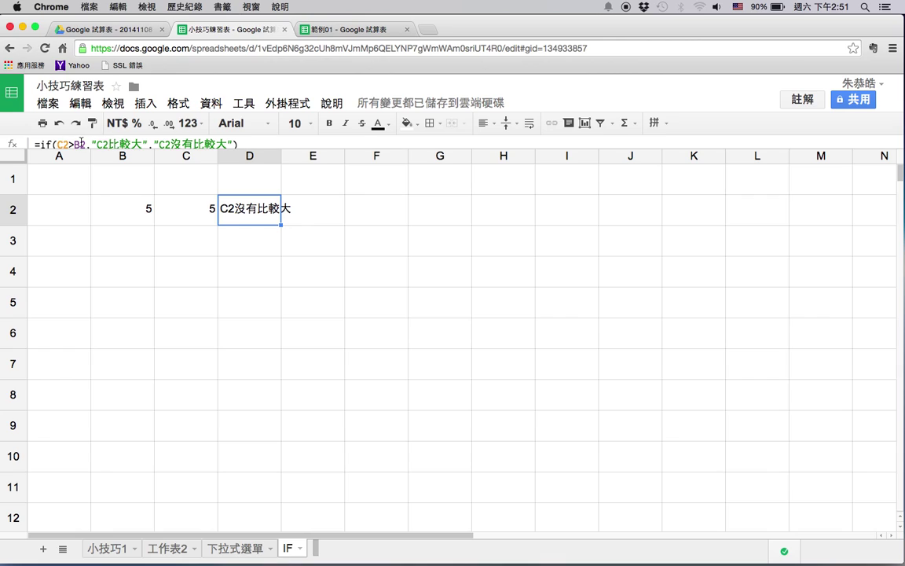
click(141, 144)
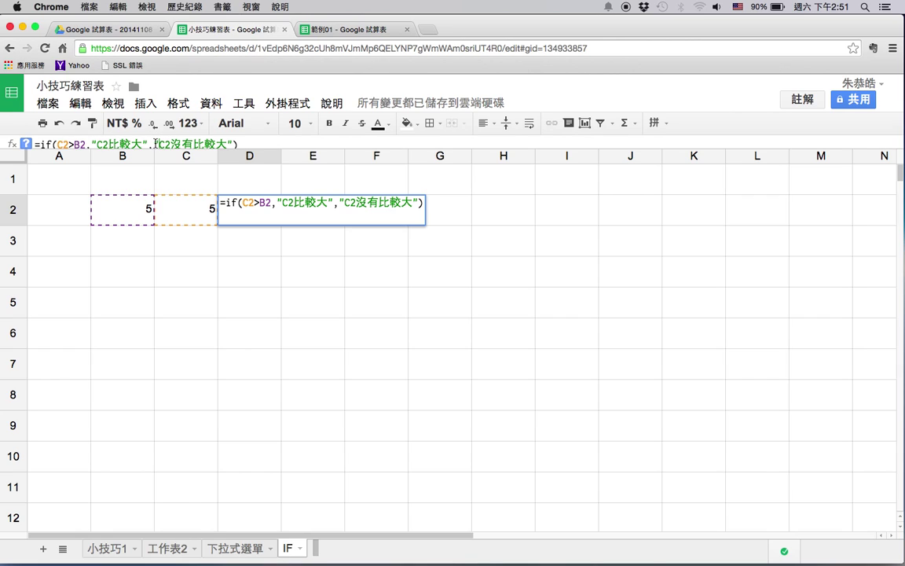
drag(154, 143, 236, 144)
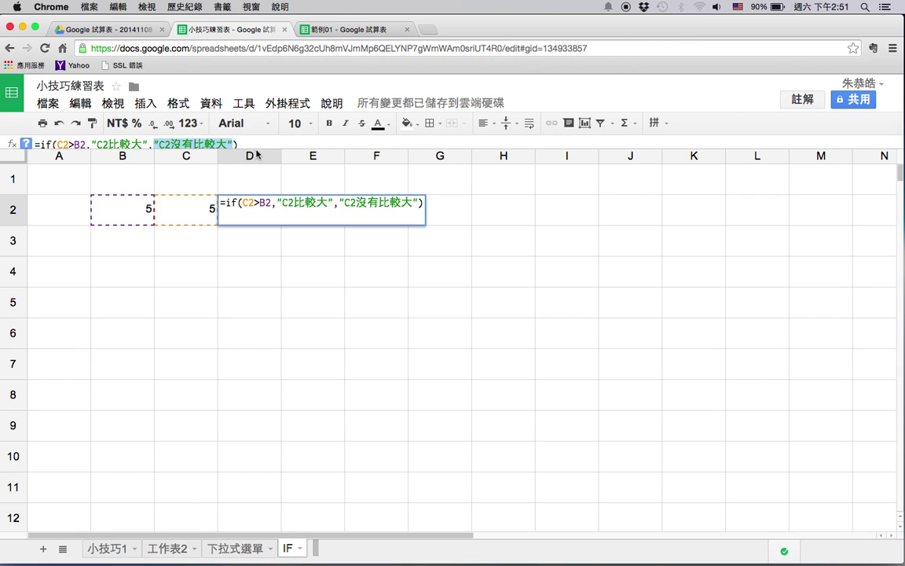
text(if)
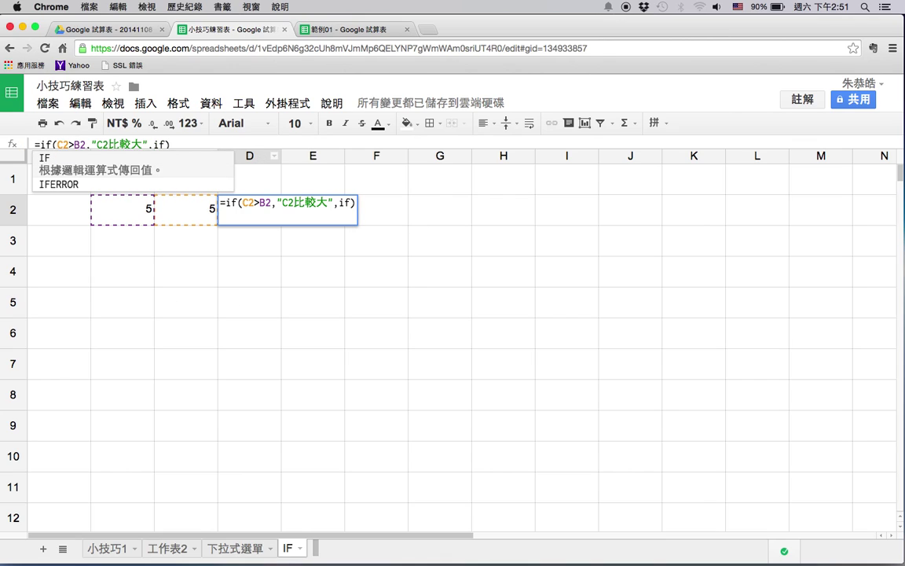
key(BackSpace)
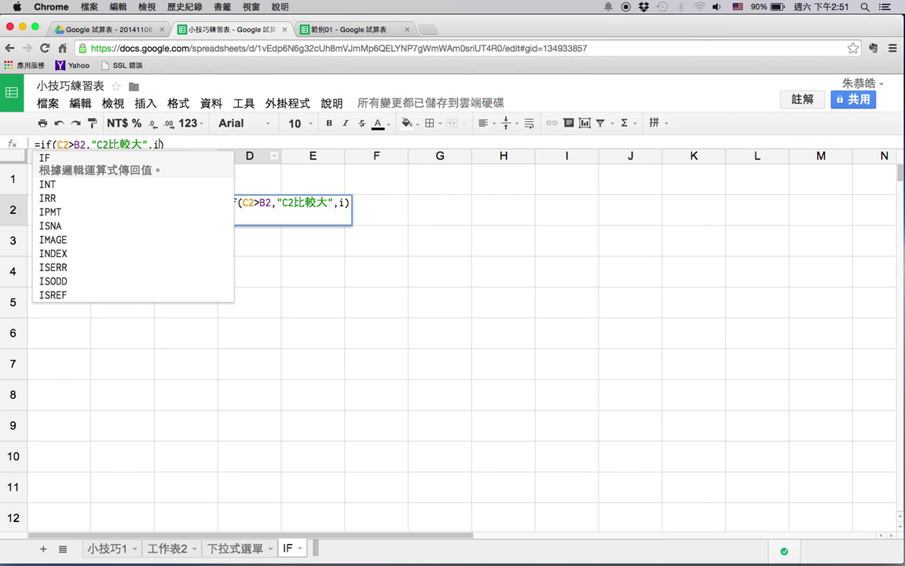
text(f()
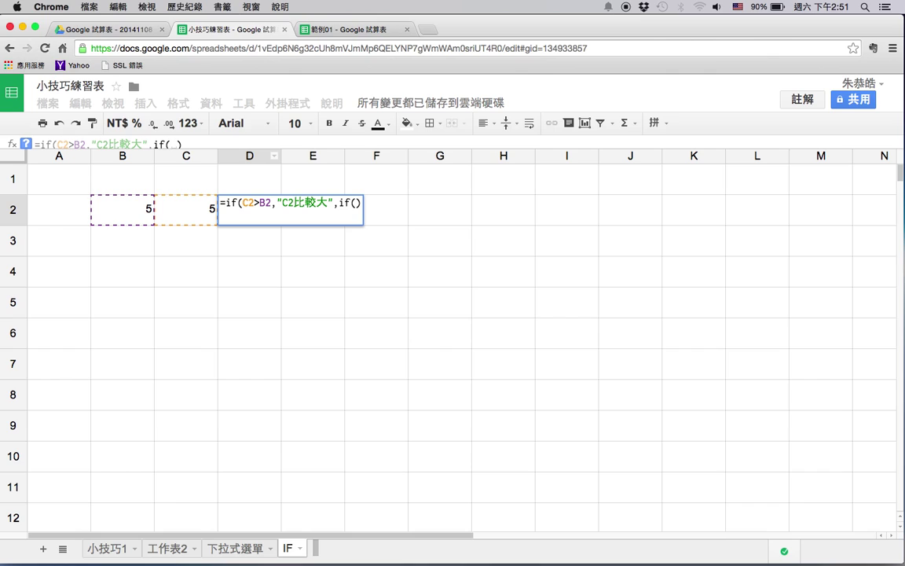
text(B2=)
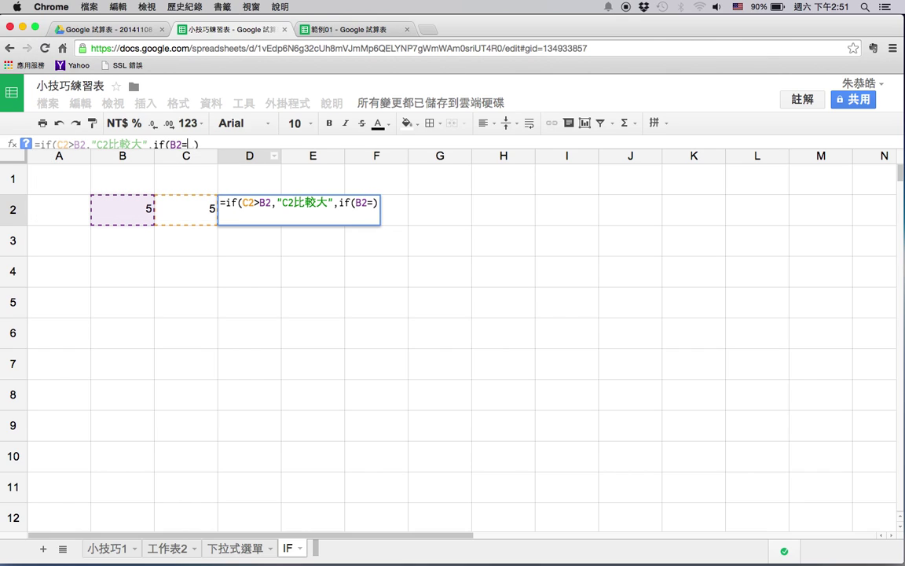
text(C2)
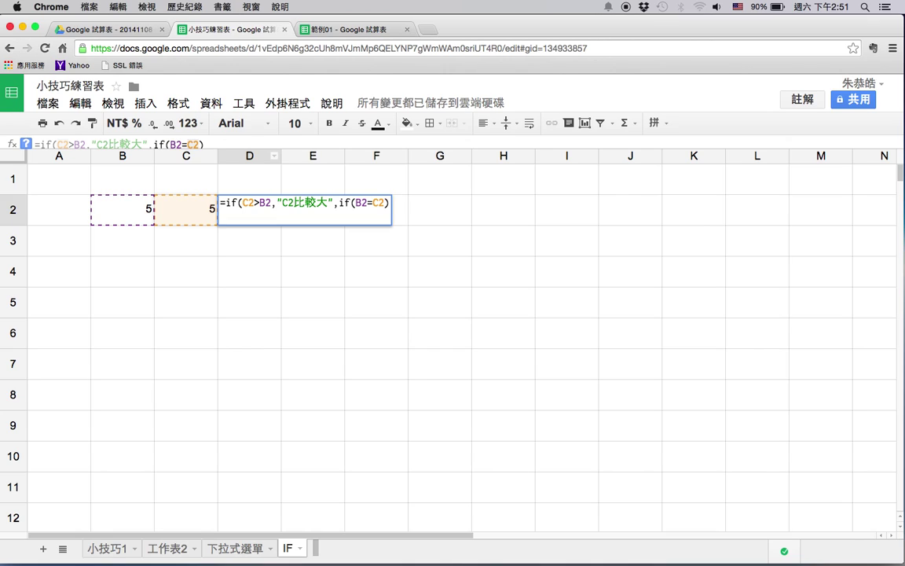
text(,)
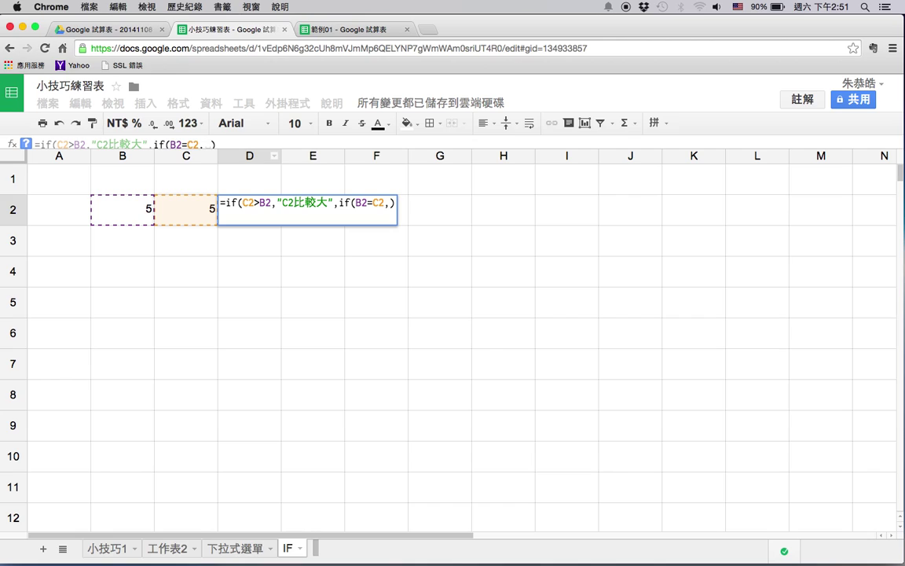
text("")
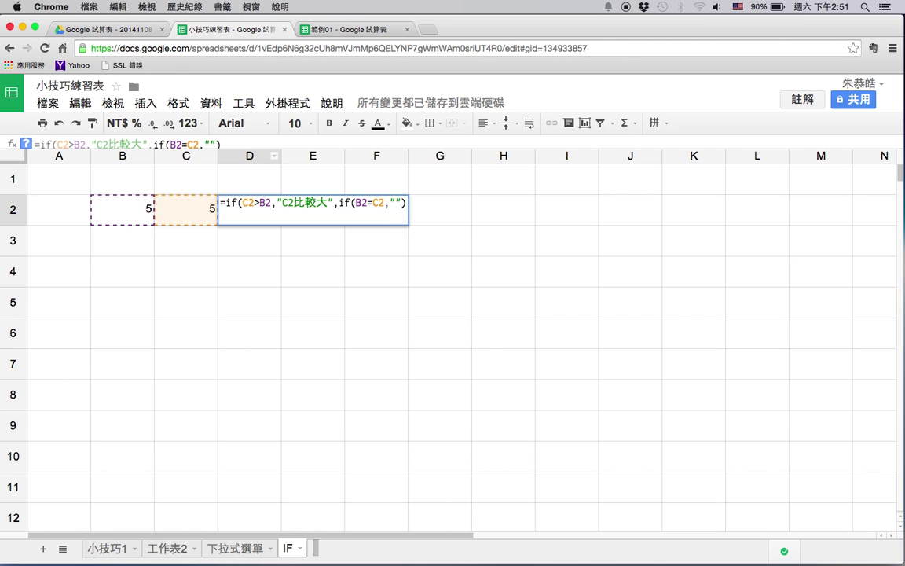
text(xu;3ek7vu;)
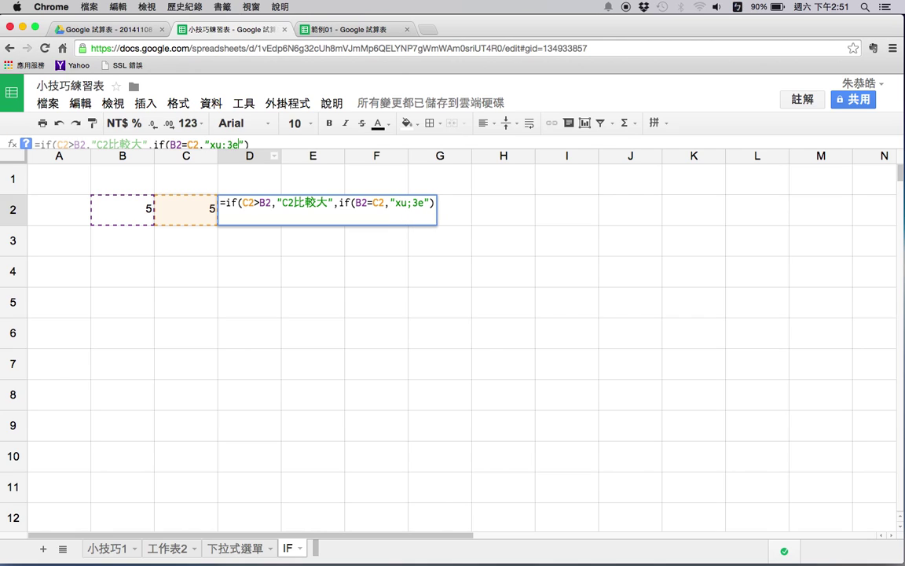
key(BackSpace)
key(BackSpace)
key(BackSpace)
key(BackSpace)
key(BackSpace)
key(BackSpace)
key(BackSpace)
key(BackSpace)
key(BackSpace)
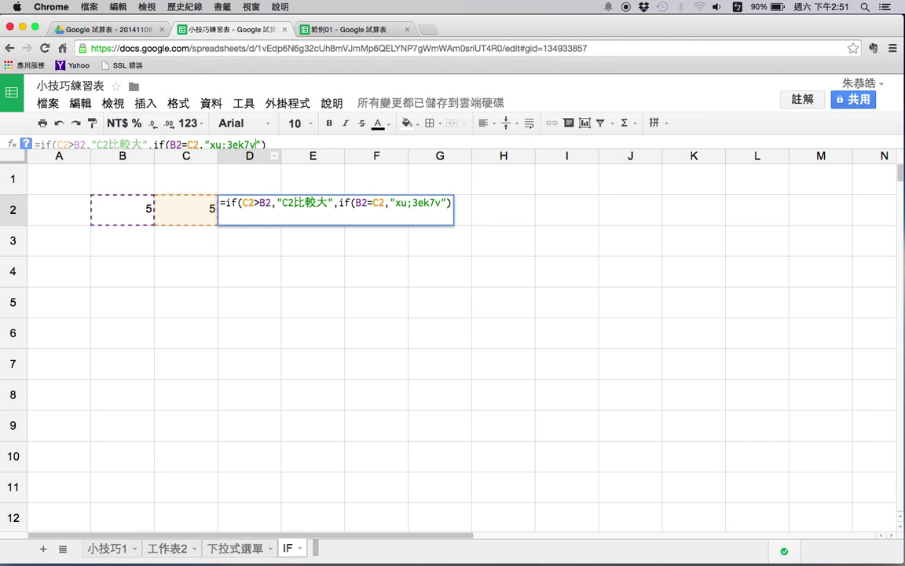
key(BackSpace)
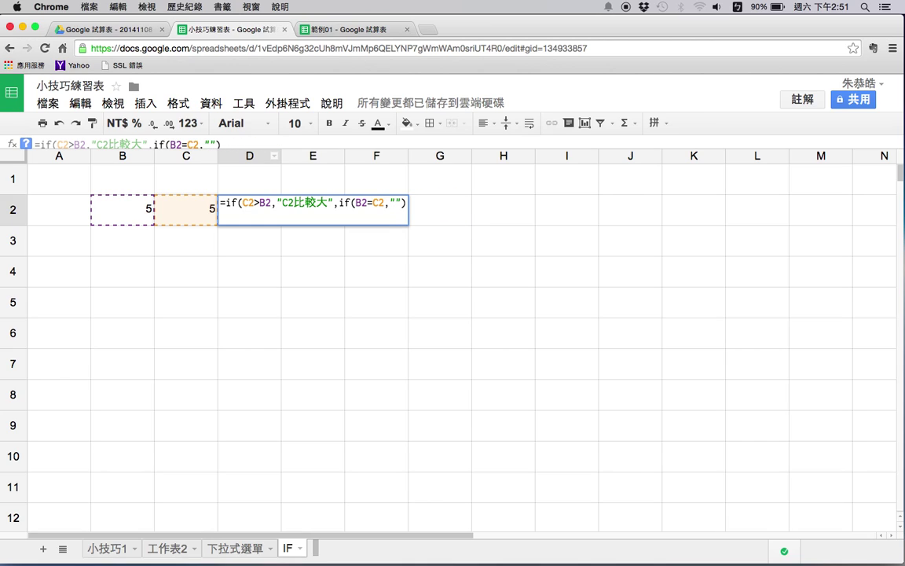
text(xu;3ek)
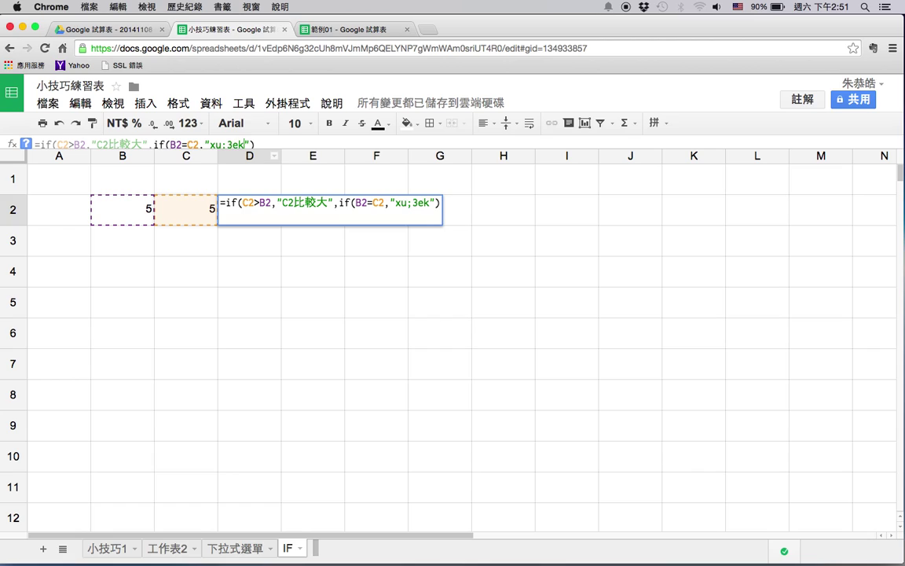
key(BackSpace)
key(BackSpace)
key(BackSpace)
key(BackSpace)
key(BackSpace)
key(BackSpace)
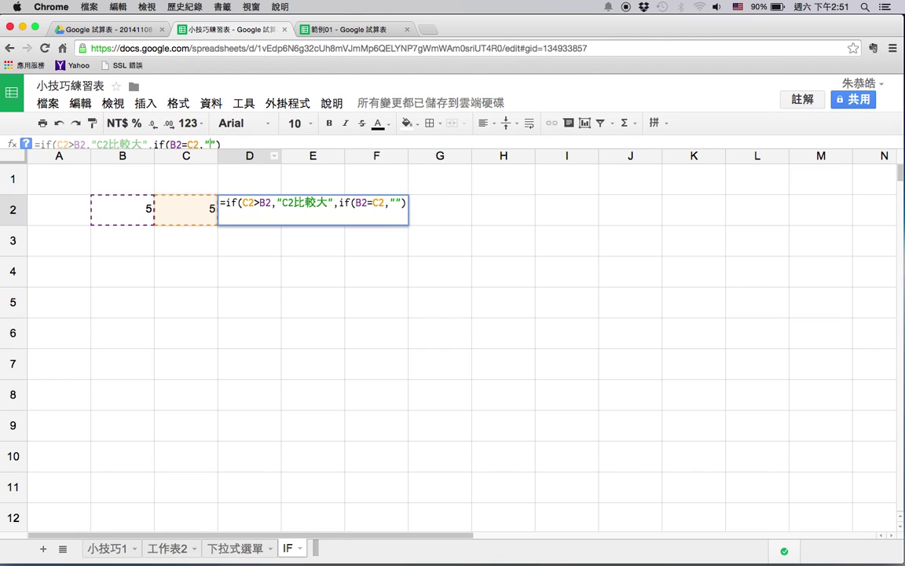
- Enter "兩個相等" as the true result of the nested IF in D2
text(x)
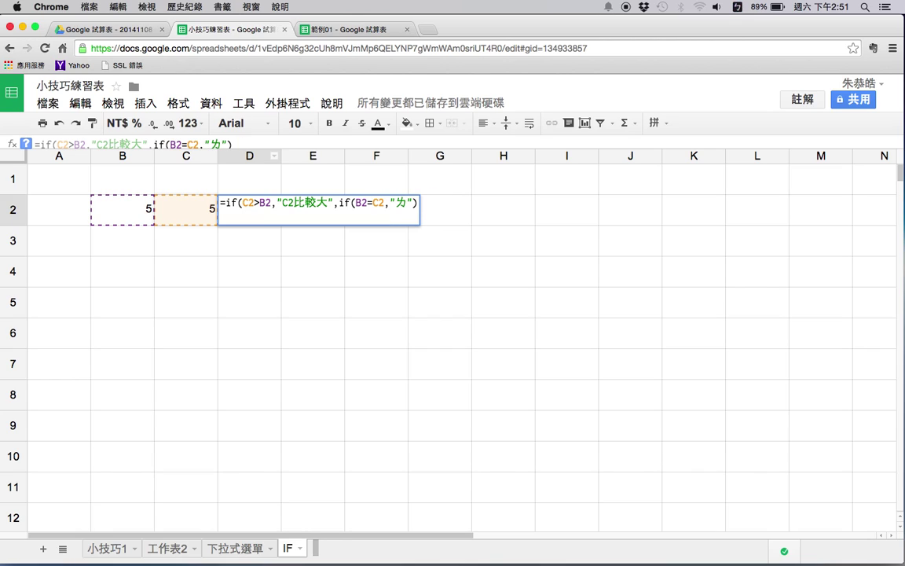
text(u;3ek4vu; x)
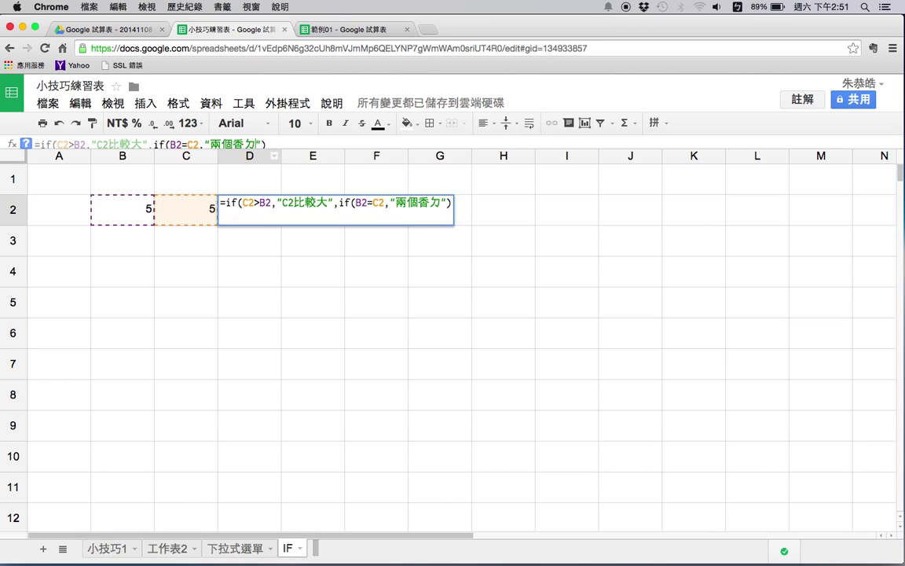
text(/3)
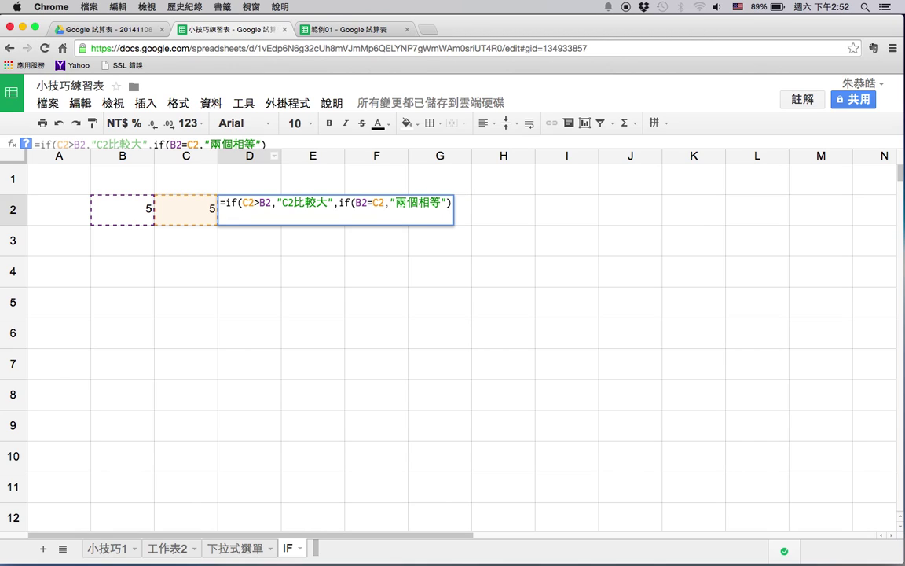
- Add "B2比較大" as the nested IF's false result and complete the formula in D2
text(,)
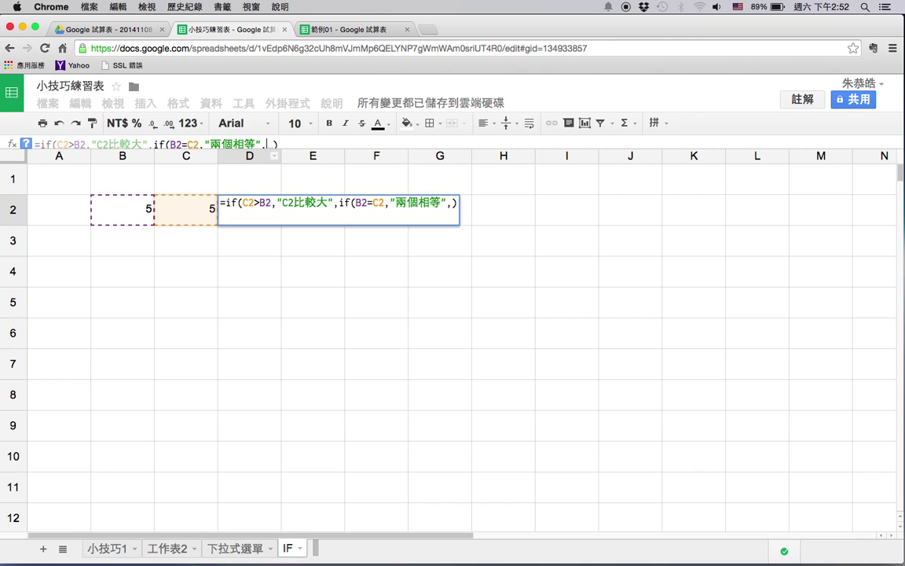
text("")
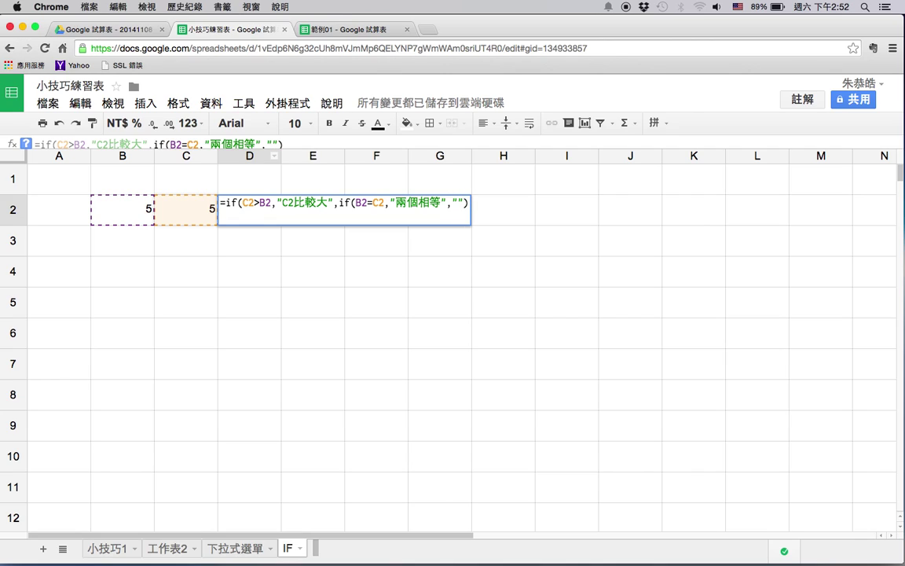
text(B2比較大)
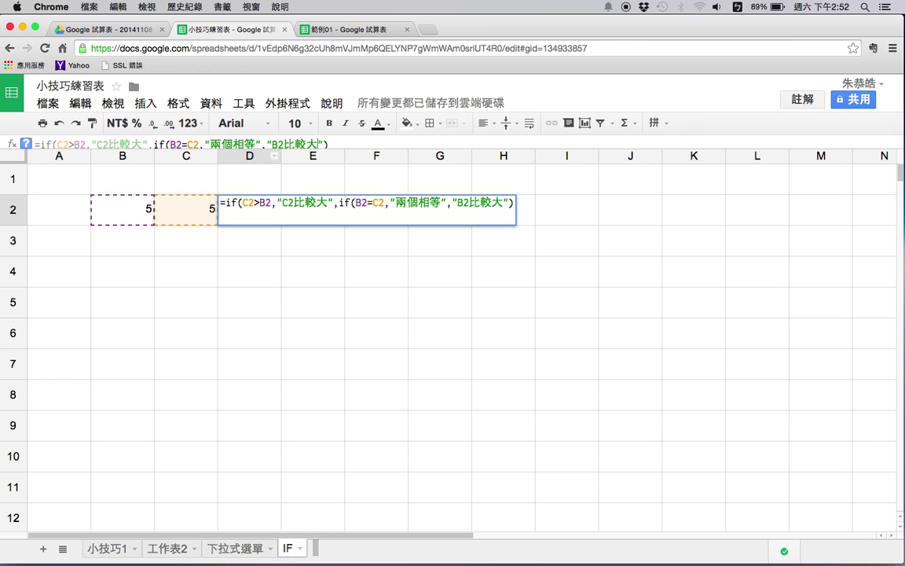
key(ctrl+space)
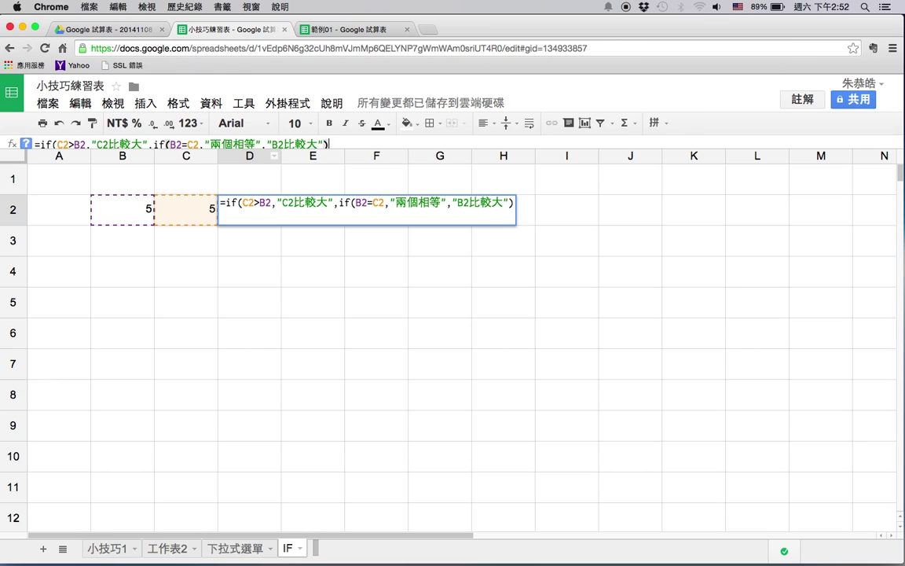
key(Return)
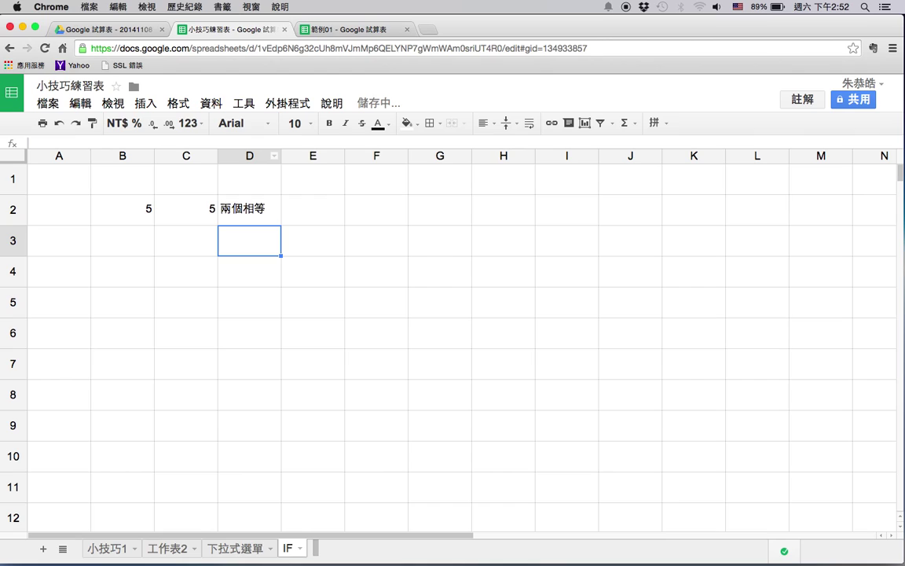
- Set C2 to 7 to test the nested IF formula with C2 larger than B2
click(185, 206)
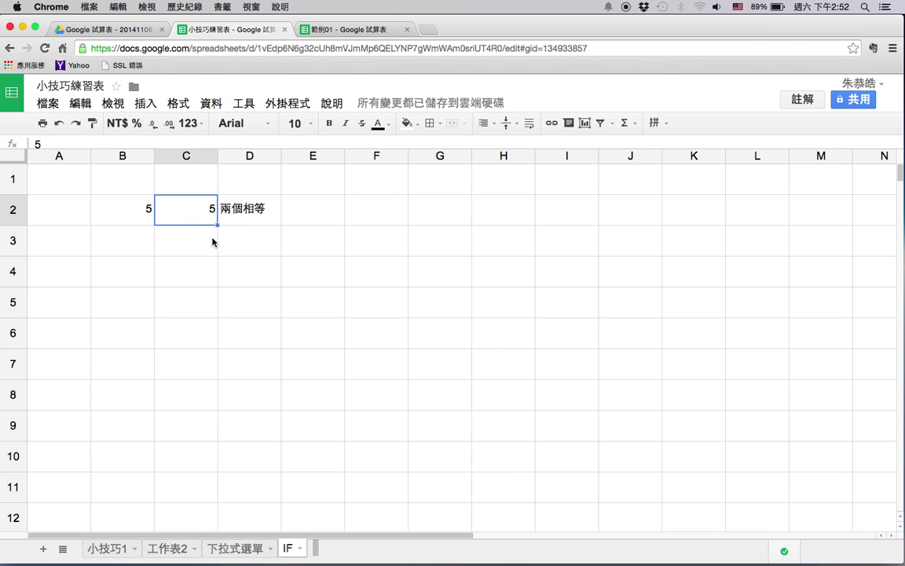
text(7)
click(212, 240)
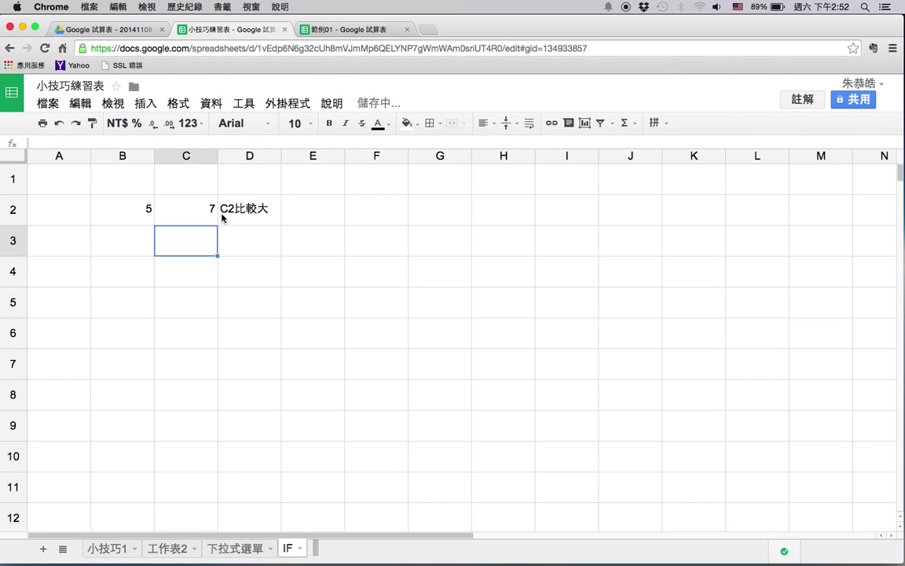
- Set B2 to 9 to test the nested IF formula with B2 larger than C2
click(148, 210)
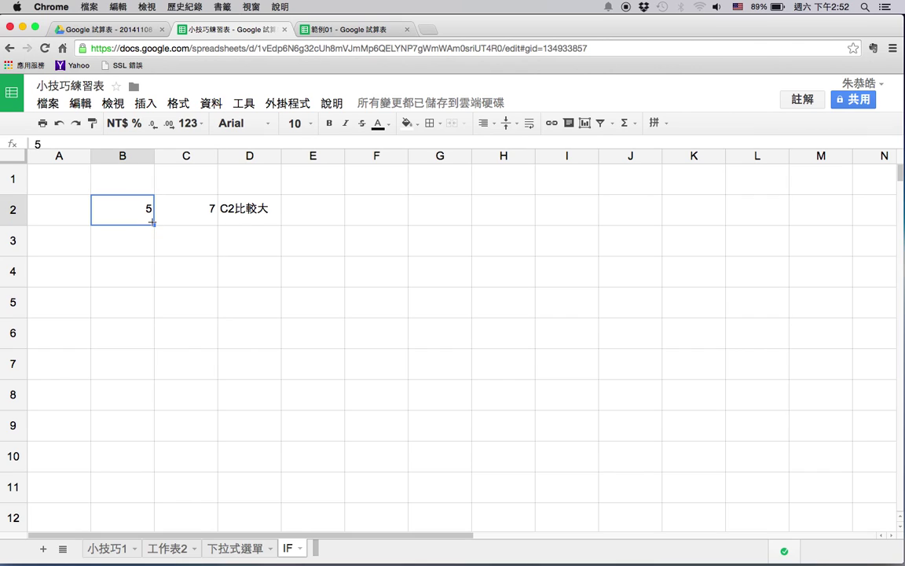
text(9)
click(171, 236)
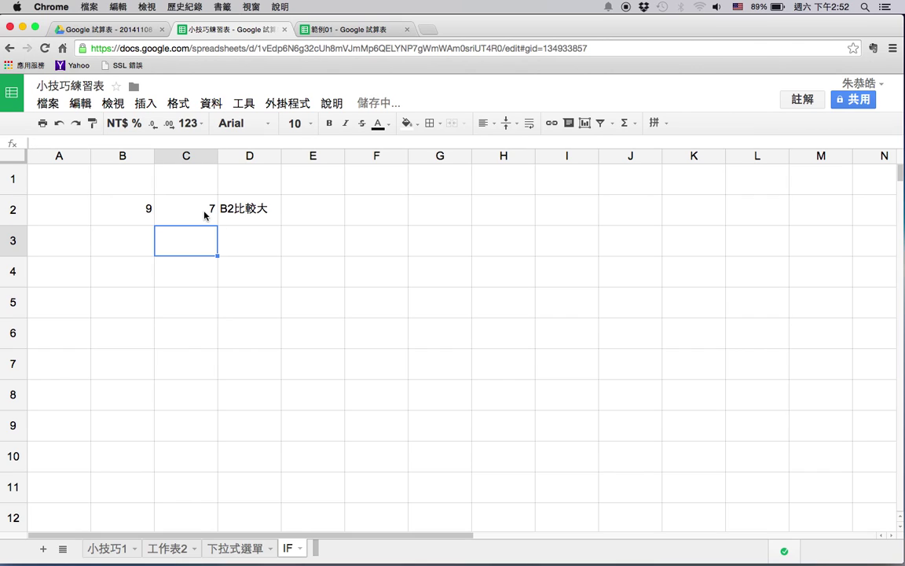
- Set C2 to 9 to test the nested IF formula with equal values
click(192, 206)
text(9)
click(199, 235)
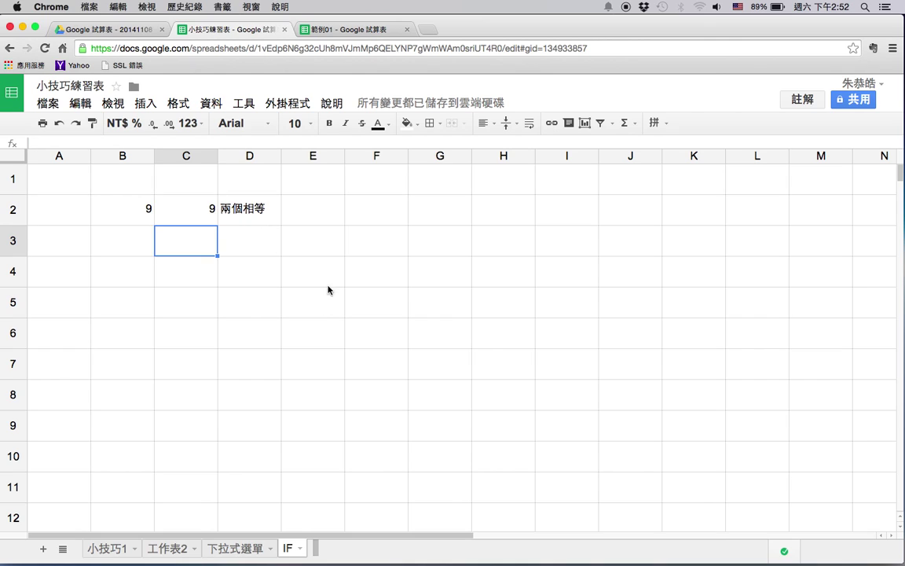
- Review the nested IF formula in D2, and look through the 紀錄表 sheet of the 範例01 spreadsheet
click(259, 208)
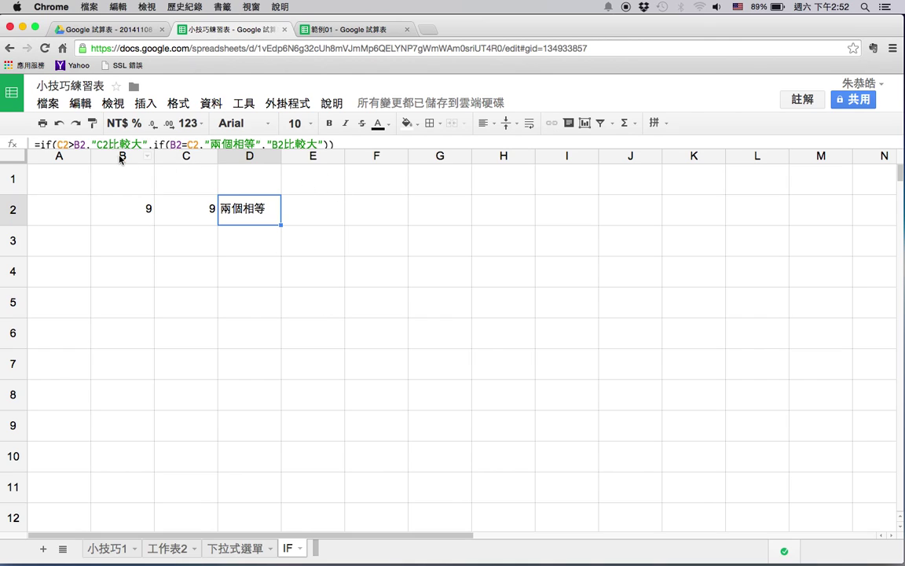
click(311, 29)
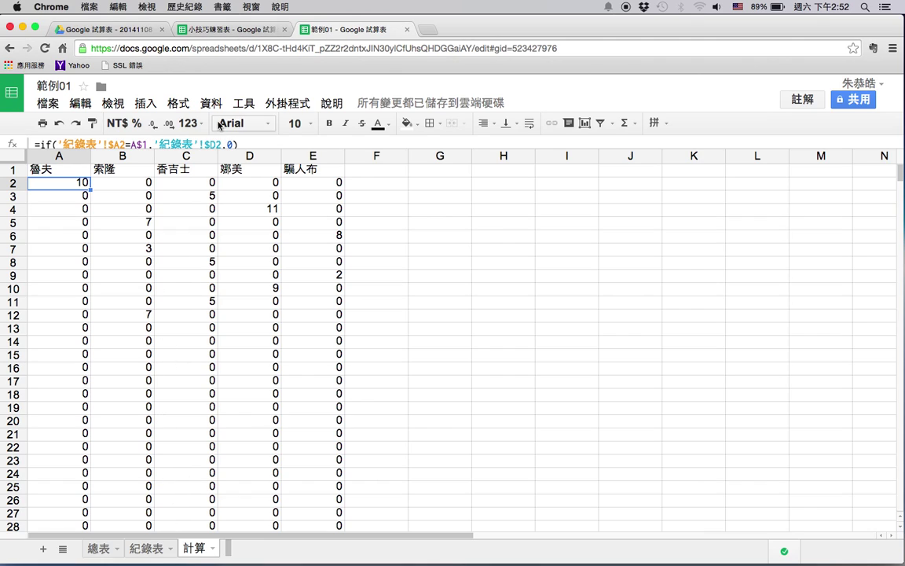
click(147, 548)
scroll(216, 379, down, 2)
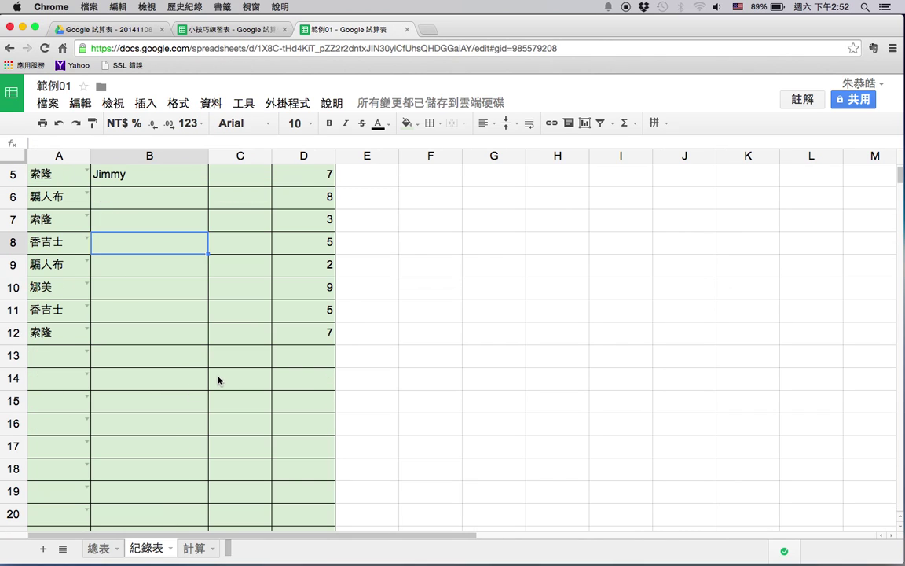
scroll(216, 379, up, 2)
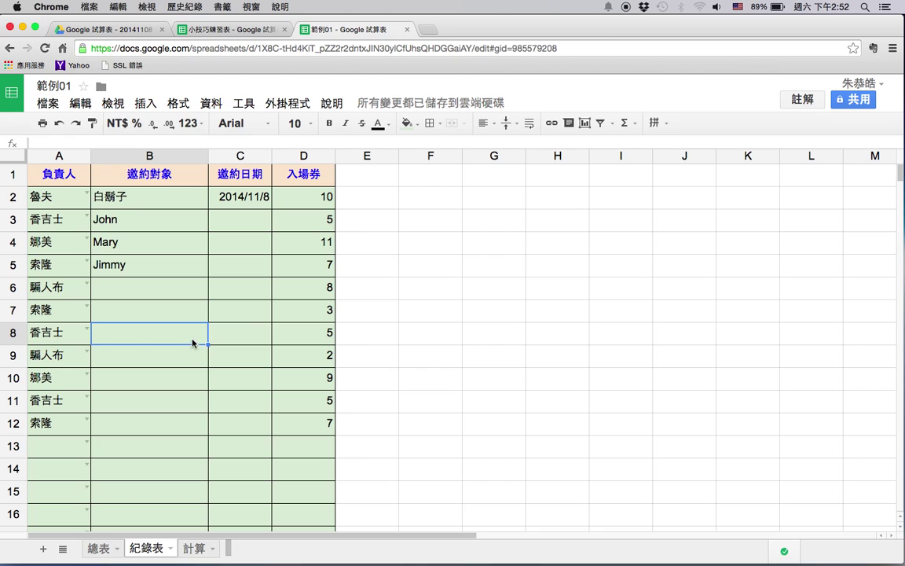
- Return to the 小技巧練習表 spreadsheet and view its 小技巧1 and IF sheets
click(218, 31)
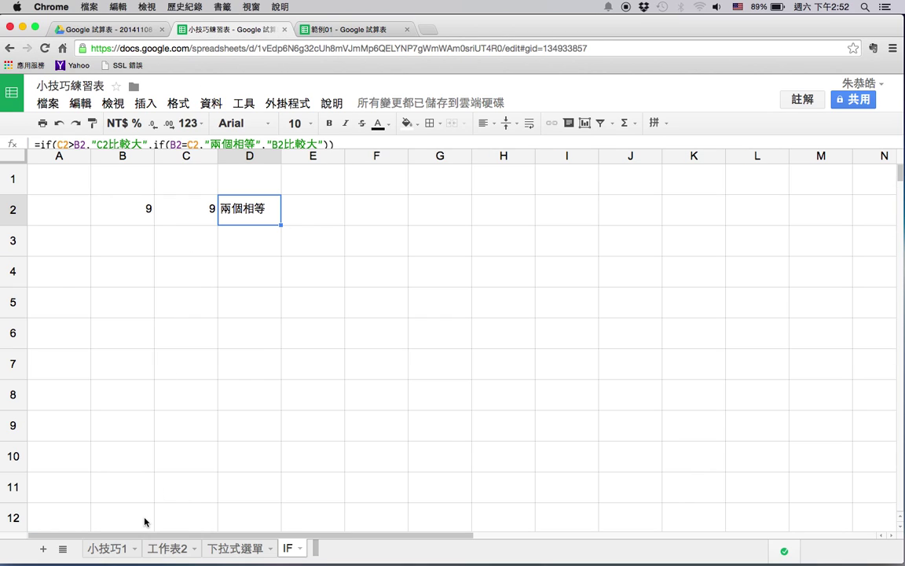
click(122, 555)
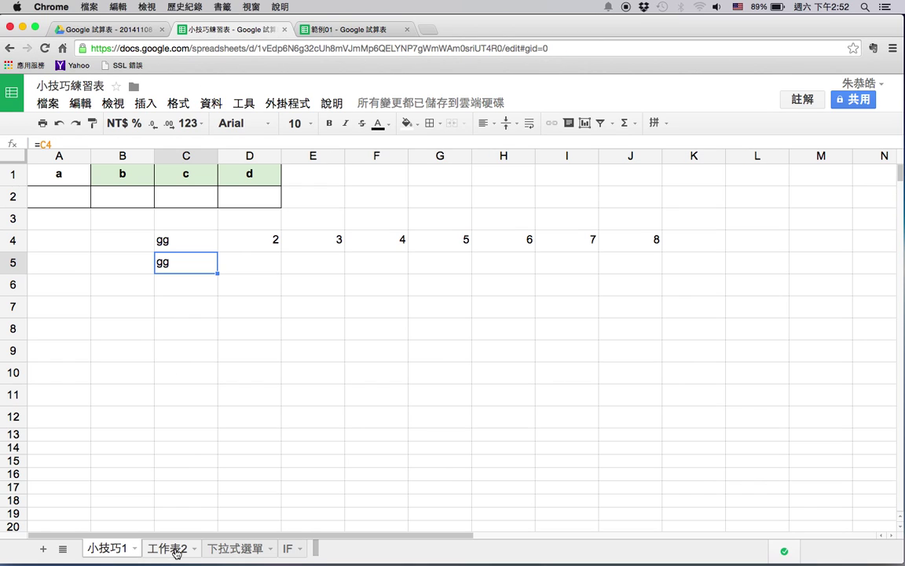
click(288, 549)
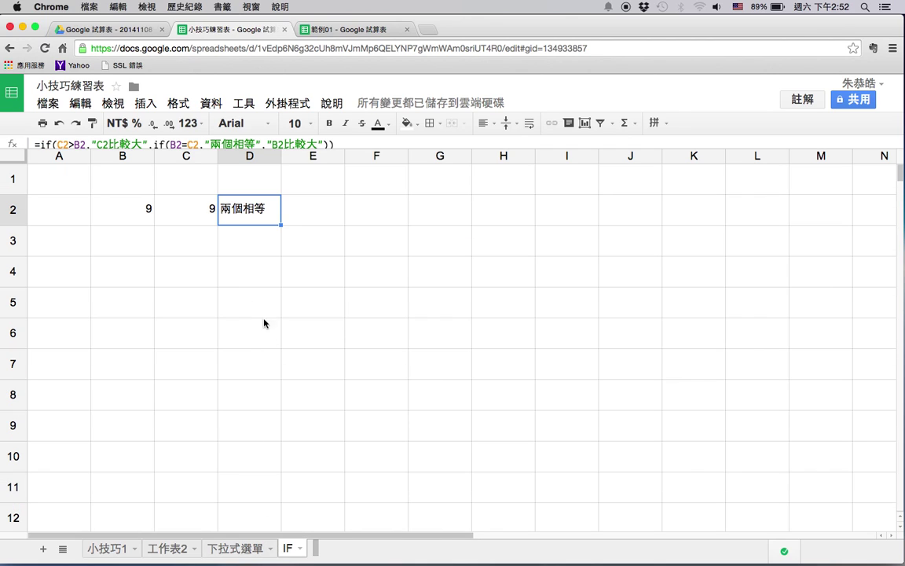
click(241, 244)
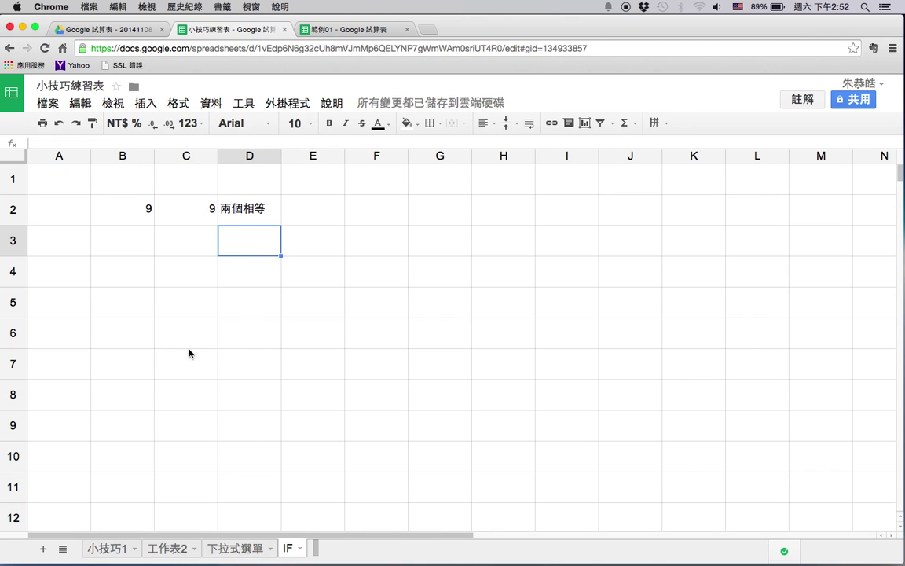